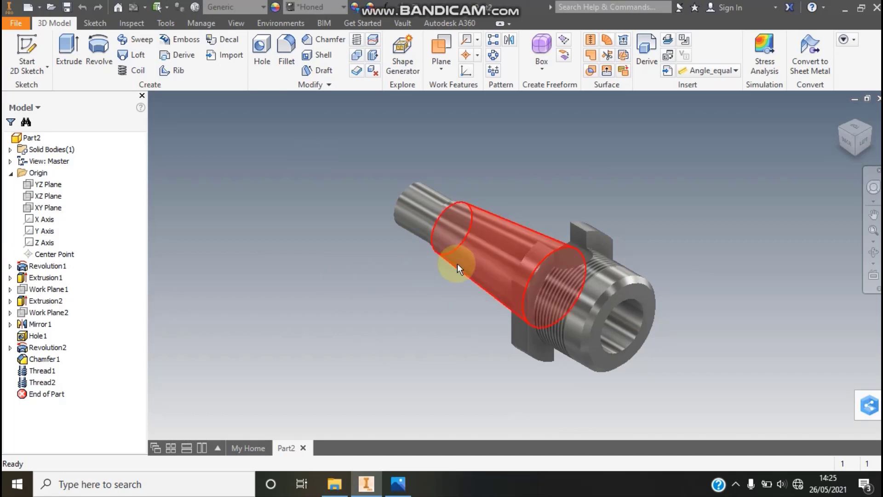
Step: Create a new metric part from the Standard (mm).ipt template and start a 2D sketch on the XY plane
mouse_move(457, 263)
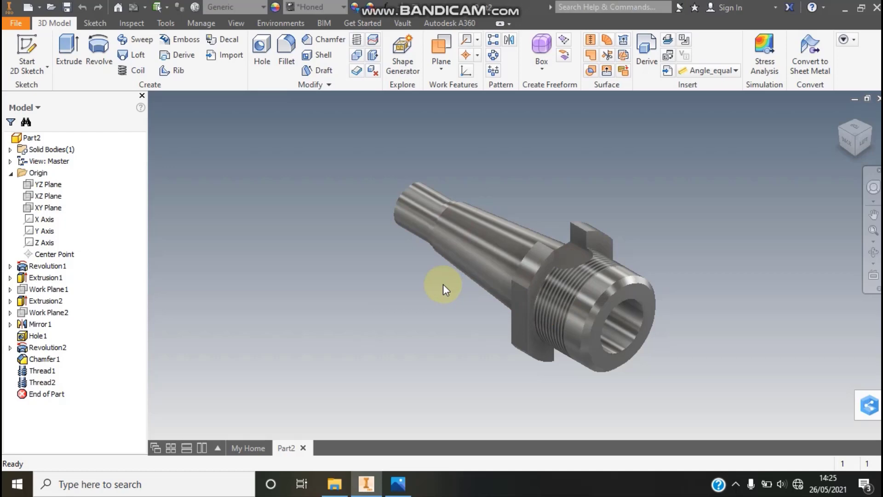
key(ctrl+n)
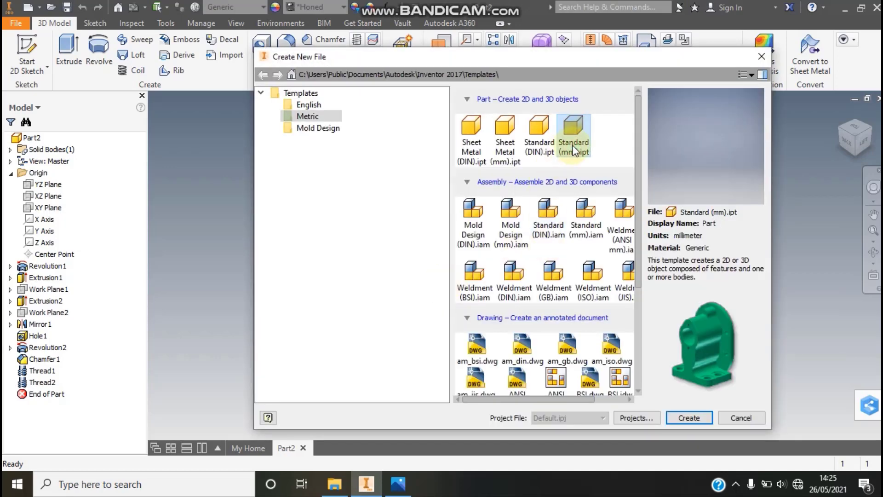
click(689, 417)
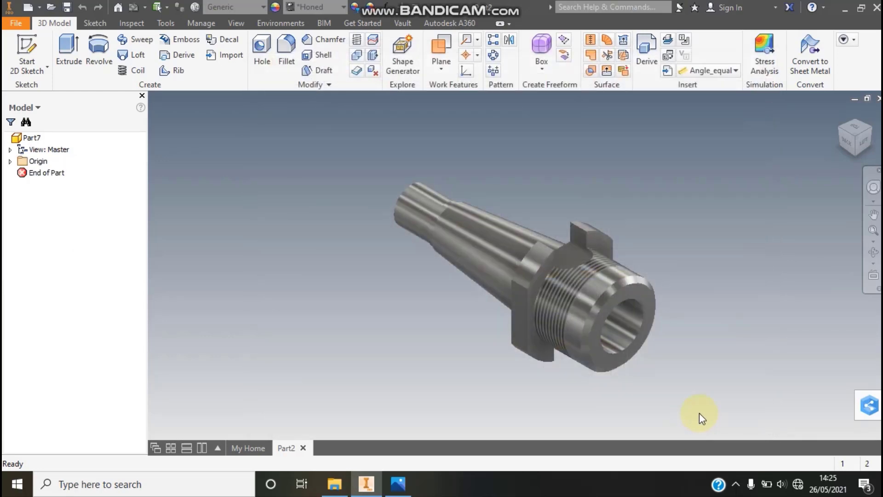
click(29, 71)
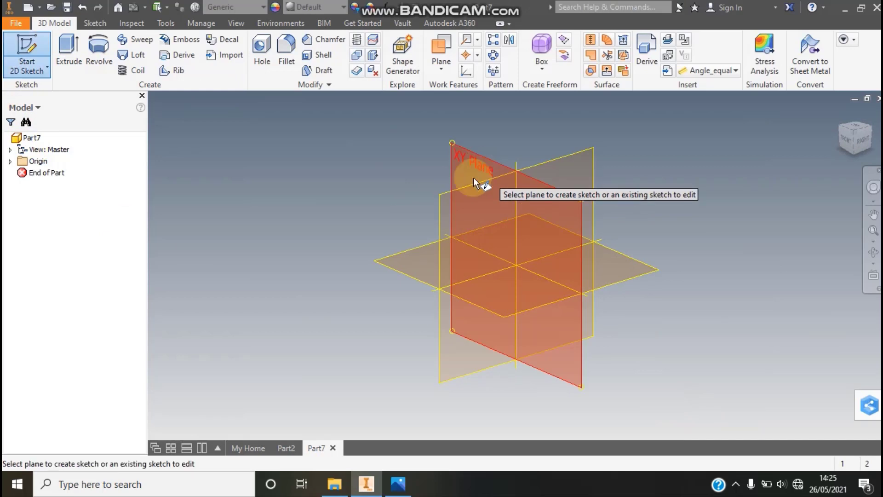
click(466, 194)
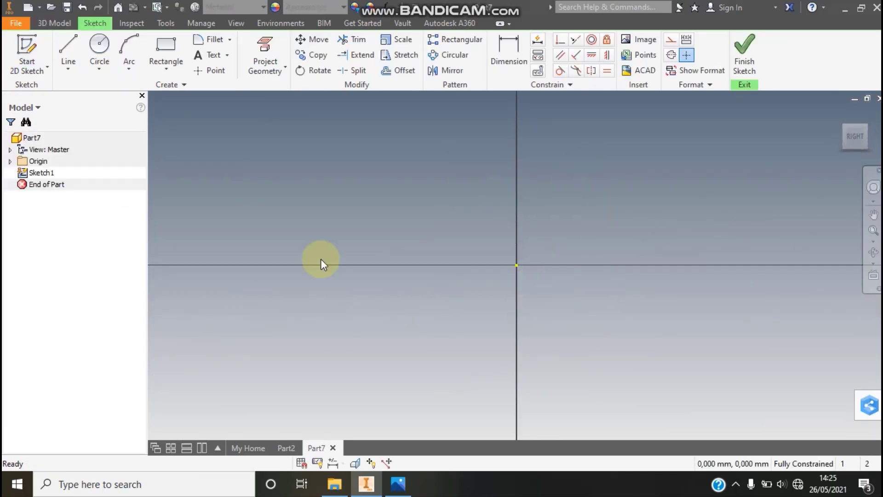
Step: From the origin, sketch a stepped profile: up about 19 mm, right 26 mm, up 6.6 mm, right 8.6 mm, down 9.9 mm
click(398, 484)
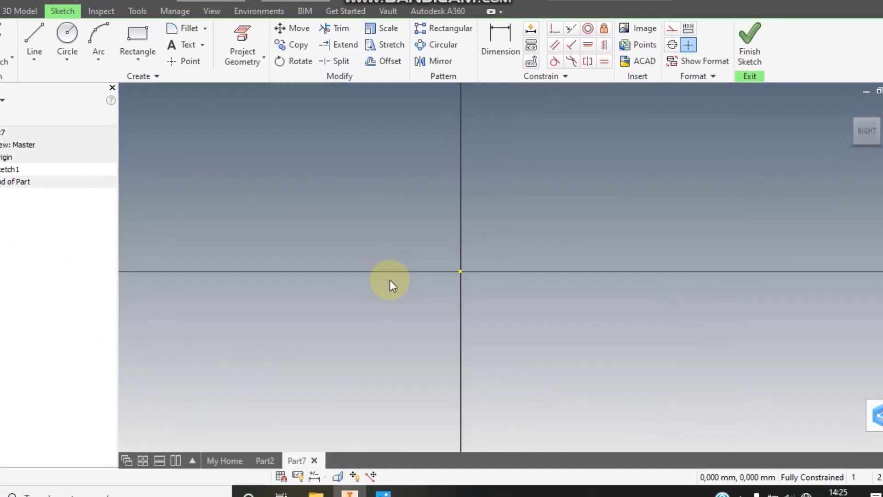
click(68, 53)
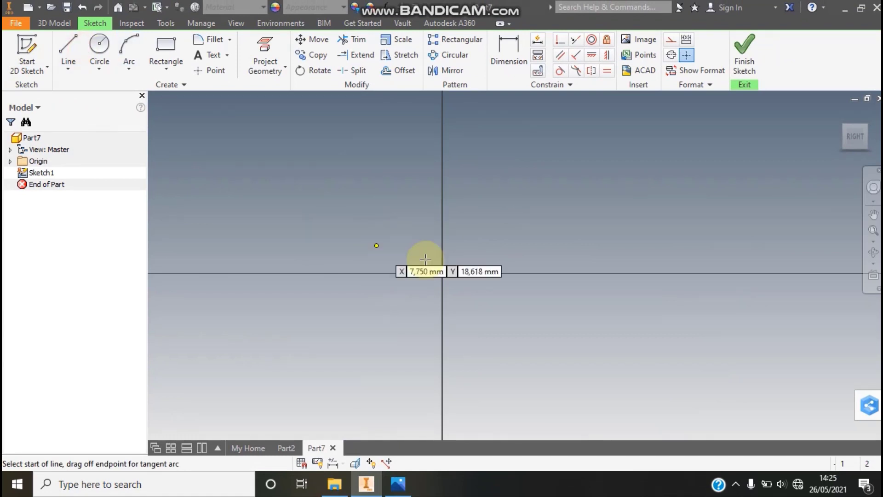
click(442, 272)
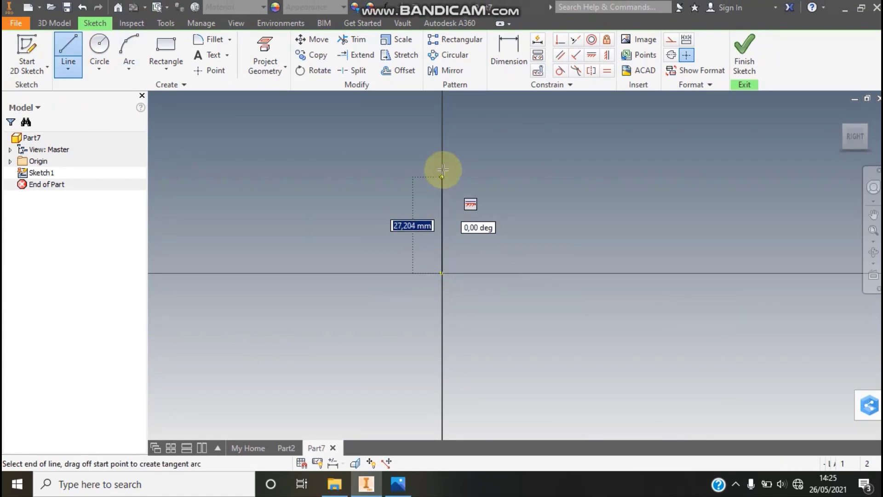
click(441, 207)
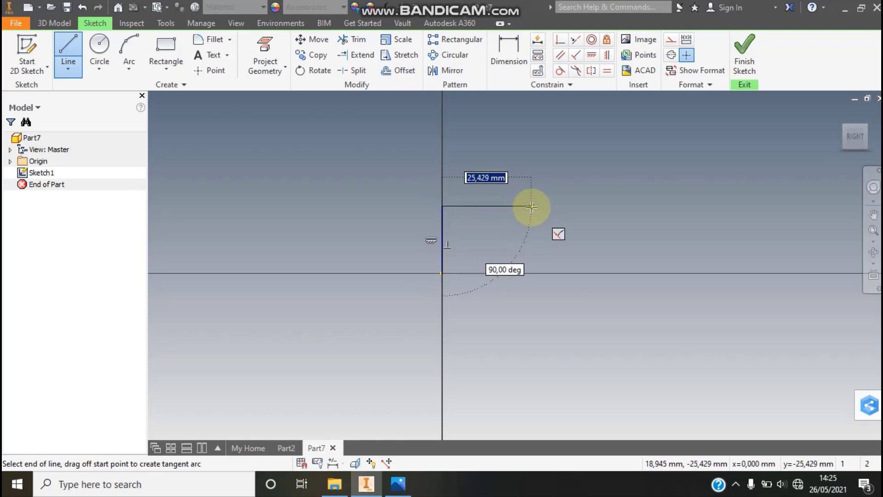
click(532, 207)
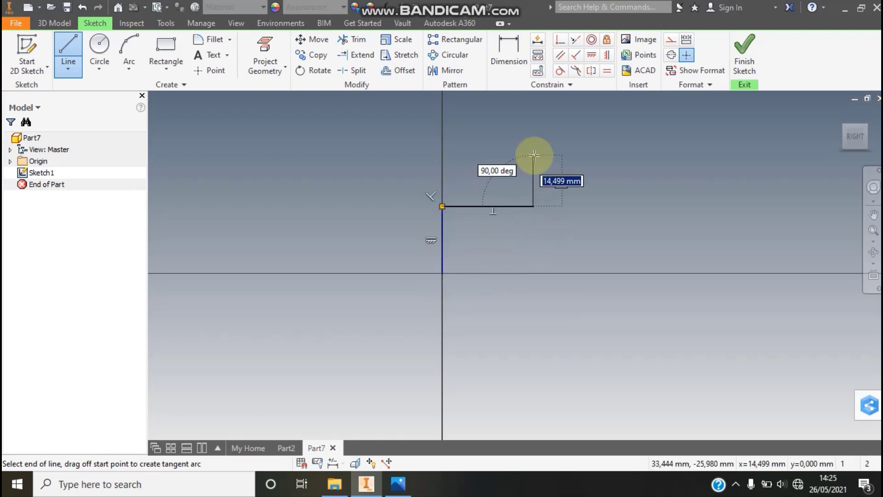
click(533, 183)
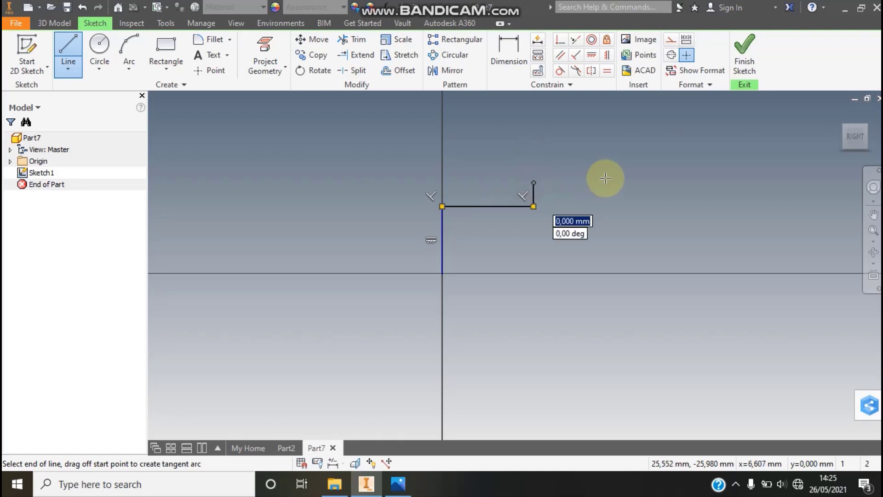
click(565, 183)
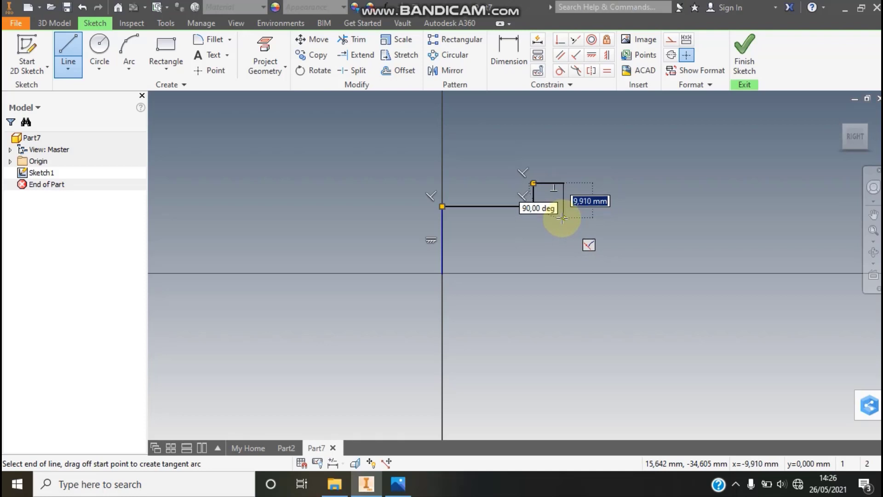
click(562, 218)
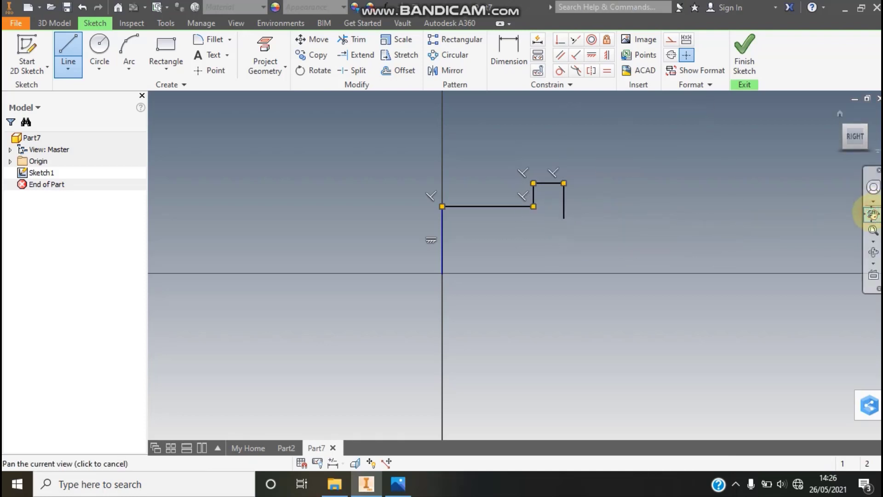
key(Escape)
key(Escape)
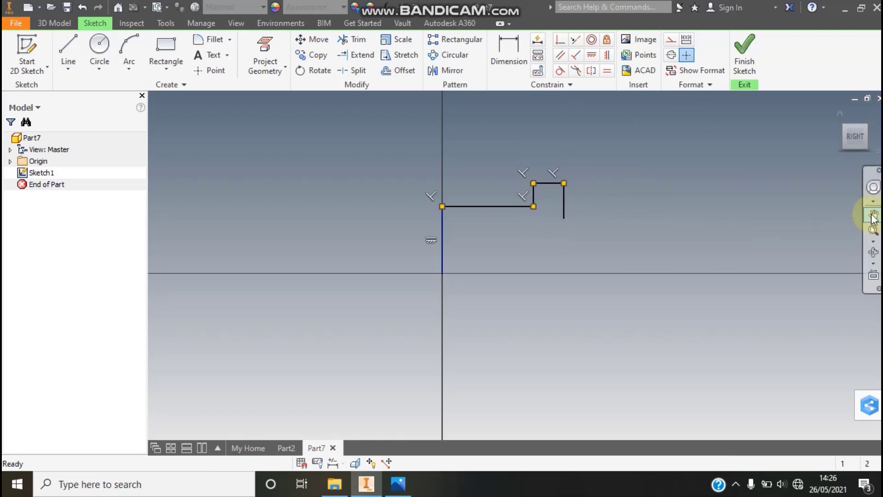
Step: Continue the profile from the shoulder's lower end with a line about 51 mm long, sloping slightly down to the right
click(873, 217)
click(600, 207)
click(871, 214)
click(616, 214)
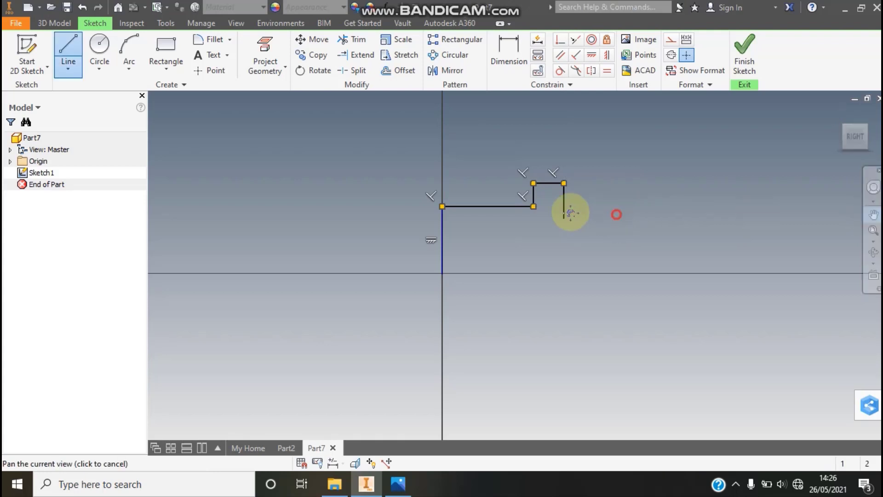
drag(571, 213, 384, 203)
key(Escape)
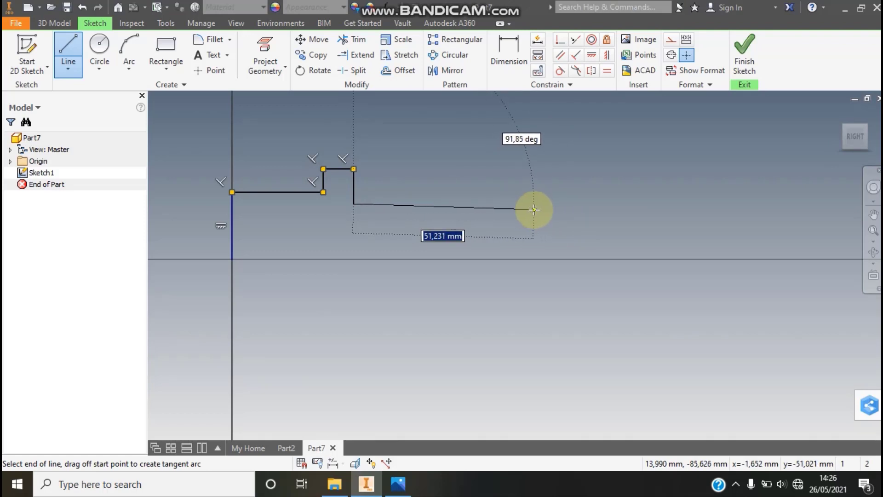
click(536, 210)
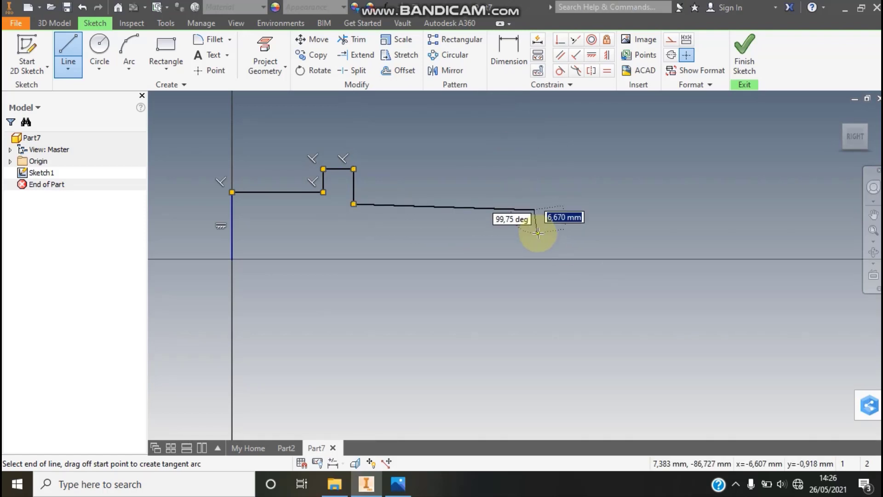
scroll(536, 233, down, 5)
scroll(512, 169, up, 2)
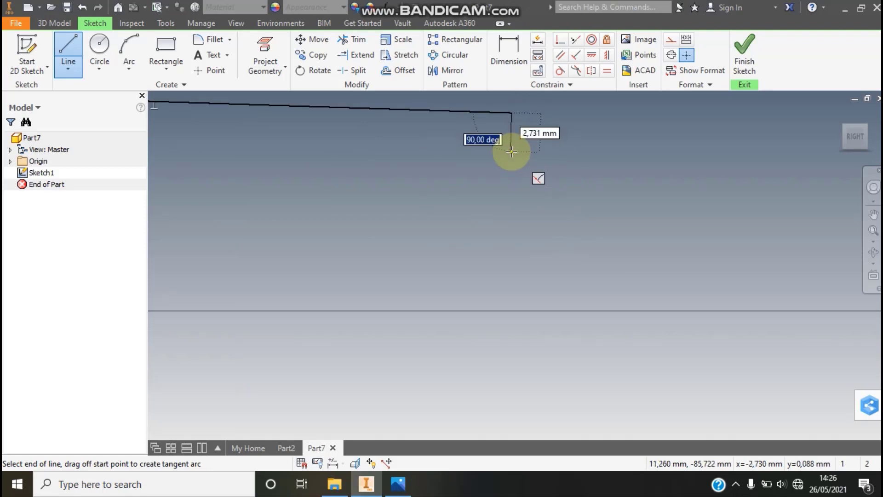
text(90)
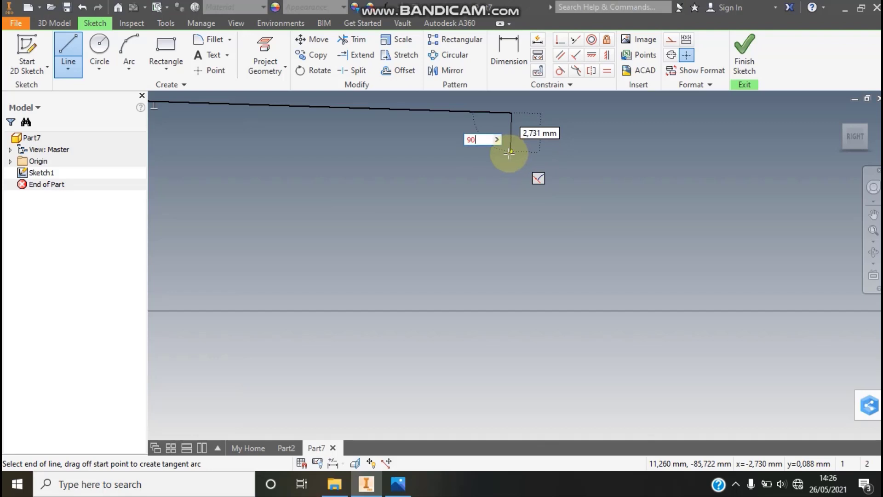
key(Tab)
key(Escape)
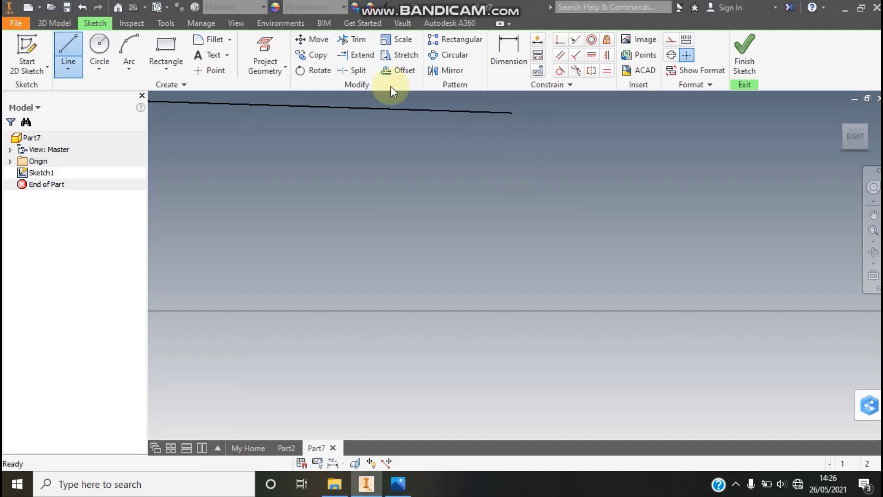
click(71, 44)
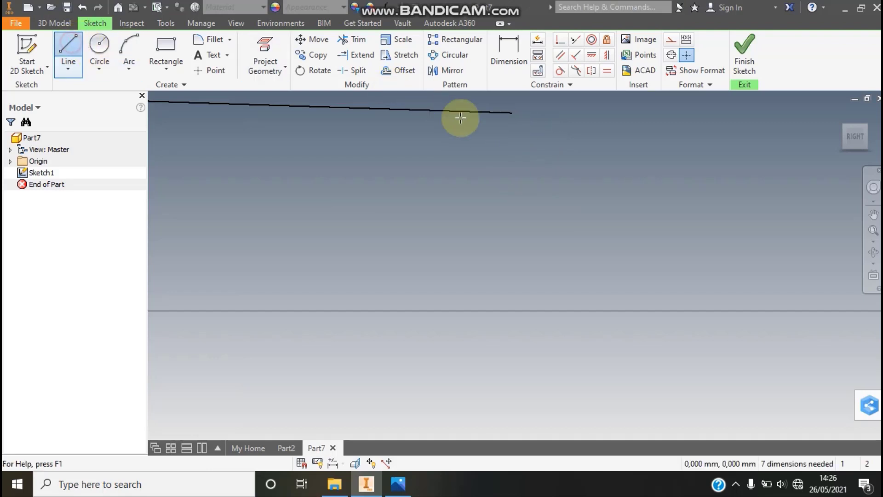
click(511, 114)
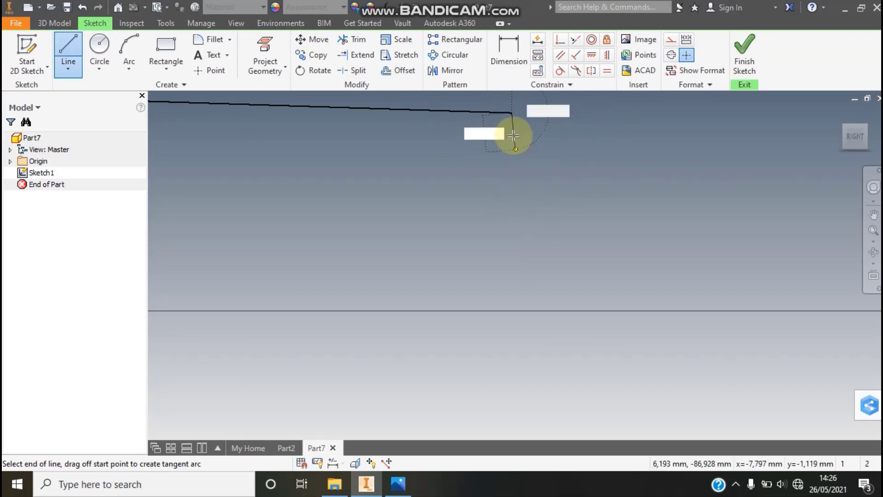
scroll(517, 127, up, 3)
scroll(532, 162, down, 5)
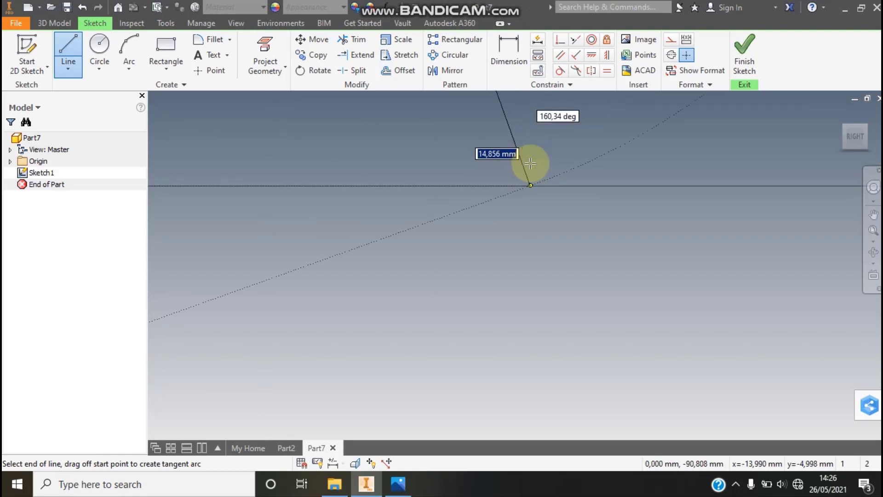
scroll(600, 165, up, 2)
Step: Draw a line about 2.2 mm long straight down from the sloping line's end, with its angle set to 180 degrees
click(869, 215)
drag(428, 239, 367, 338)
click(68, 53)
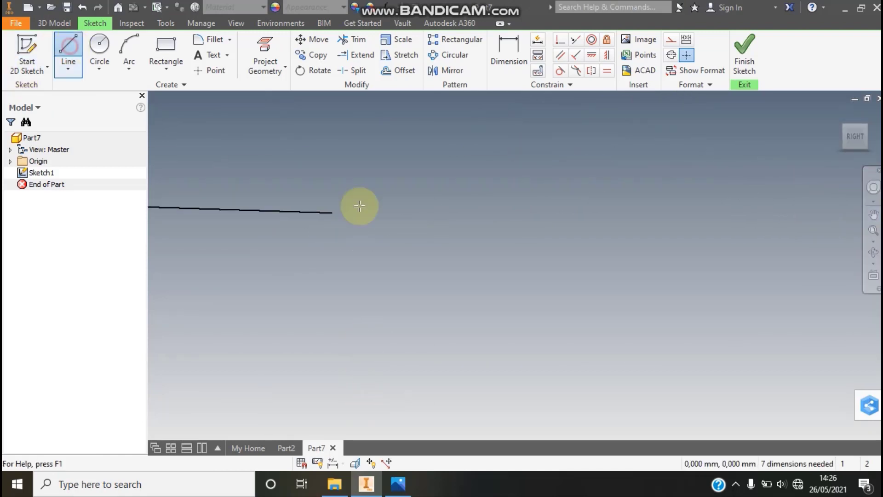
click(332, 221)
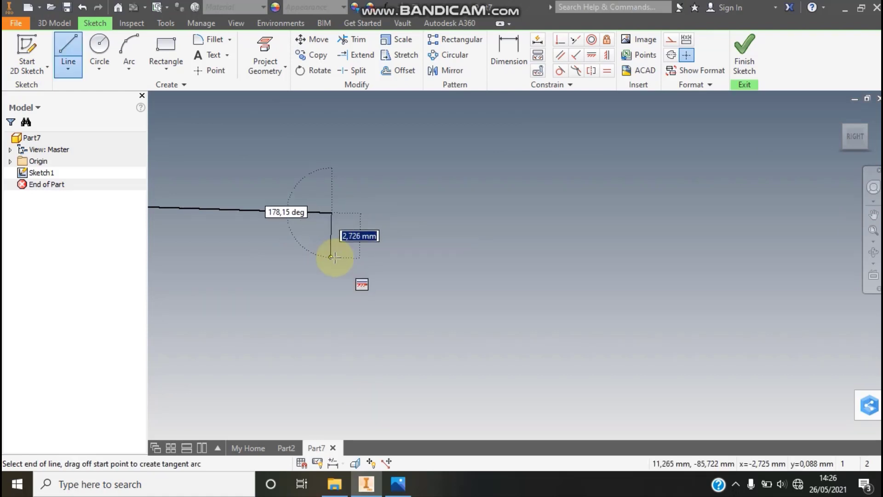
key(Tab)
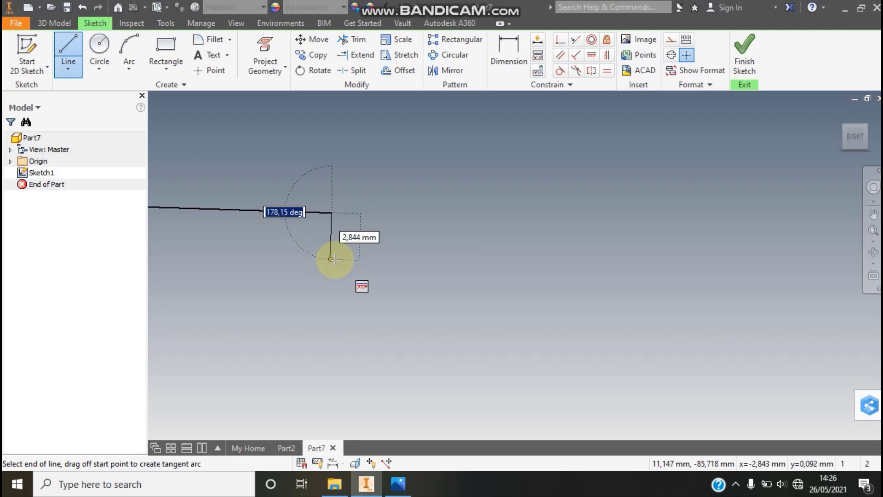
text(180)
key(Tab)
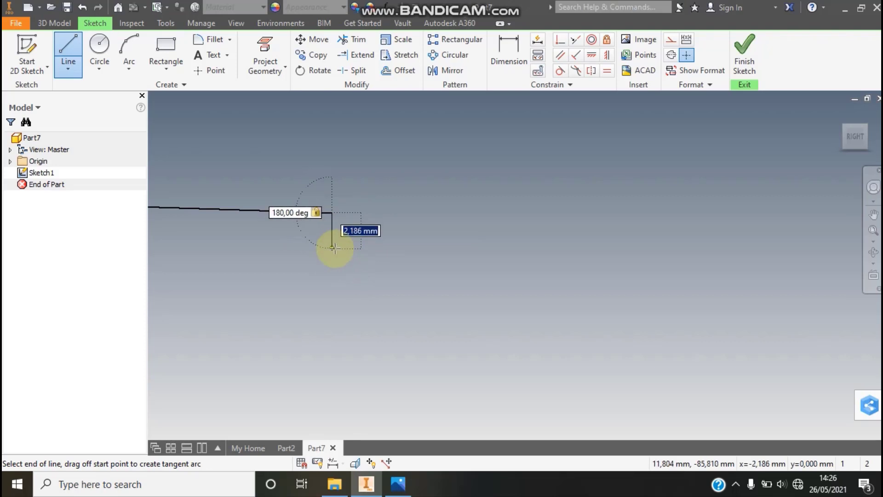
click(335, 248)
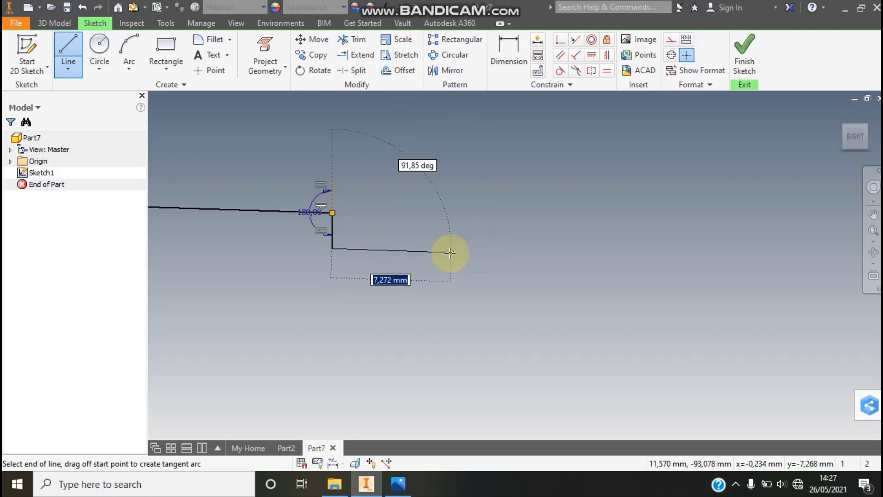
Step: Extend the profile about 3.5 mm right, 1.4 mm down and 17 mm right with perpendicular lines
click(390, 250)
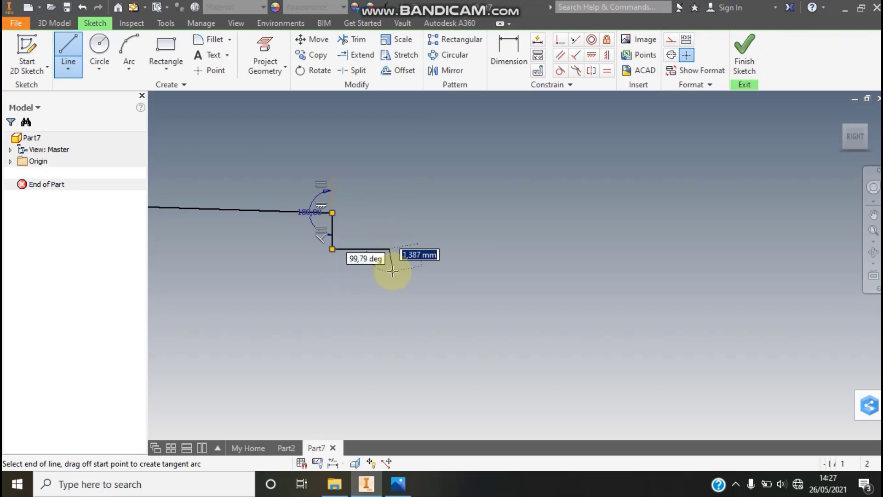
click(390, 272)
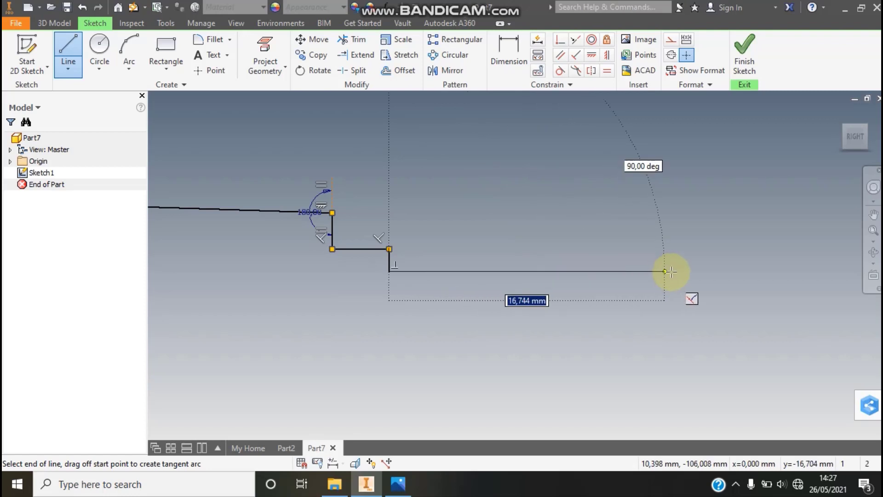
double_click(675, 271)
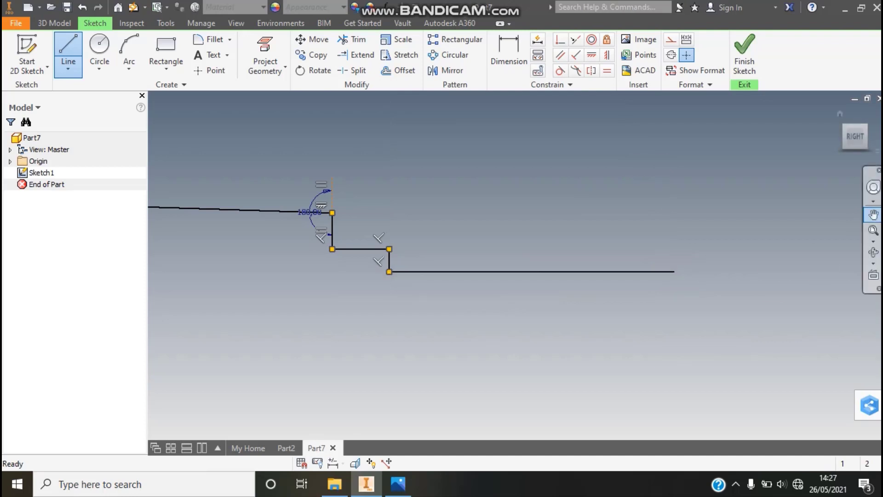
Step: Draw a vertical line from the profile's right end down to the horizontal axis
click(875, 216)
click(874, 218)
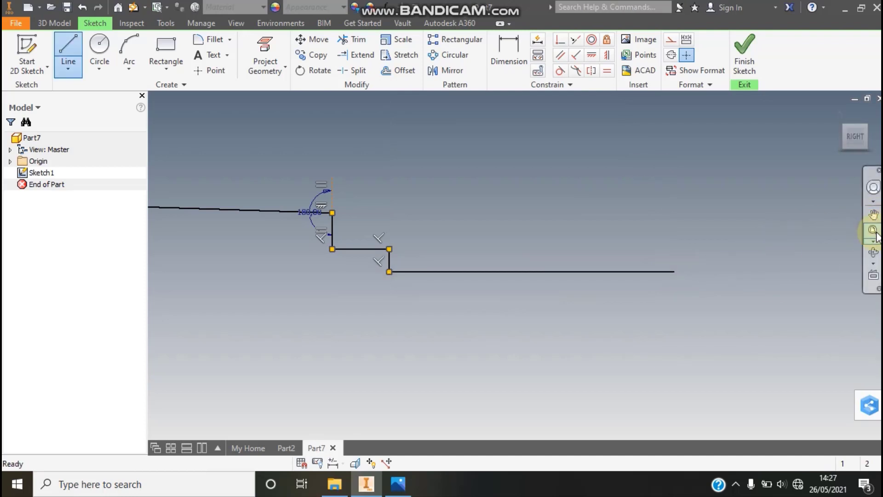
click(876, 232)
click(873, 214)
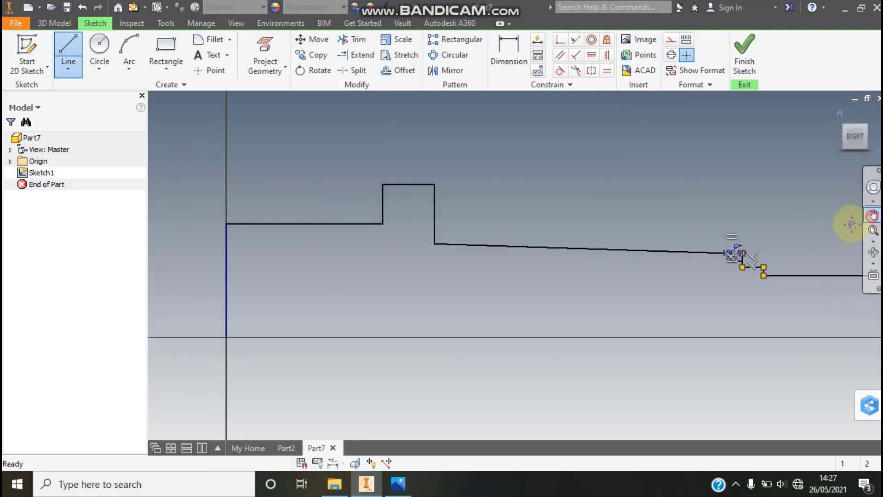
drag(755, 250, 615, 250)
click(873, 214)
key(l)
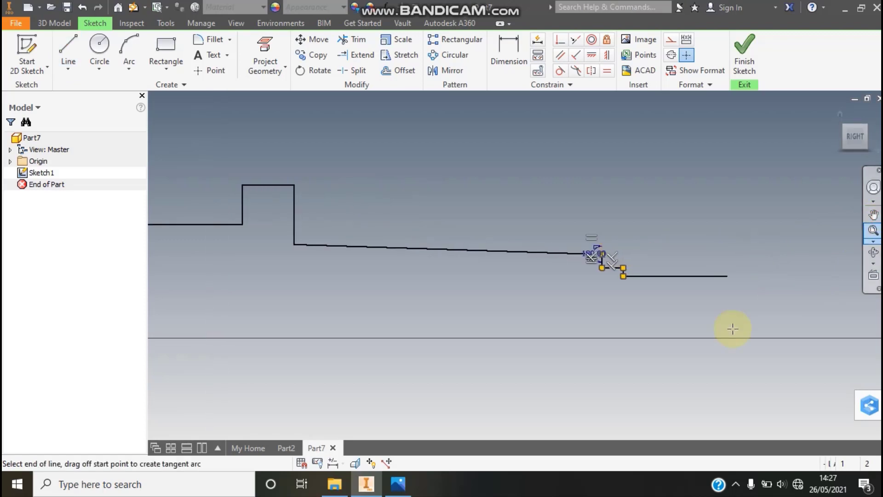
click(727, 276)
click(728, 336)
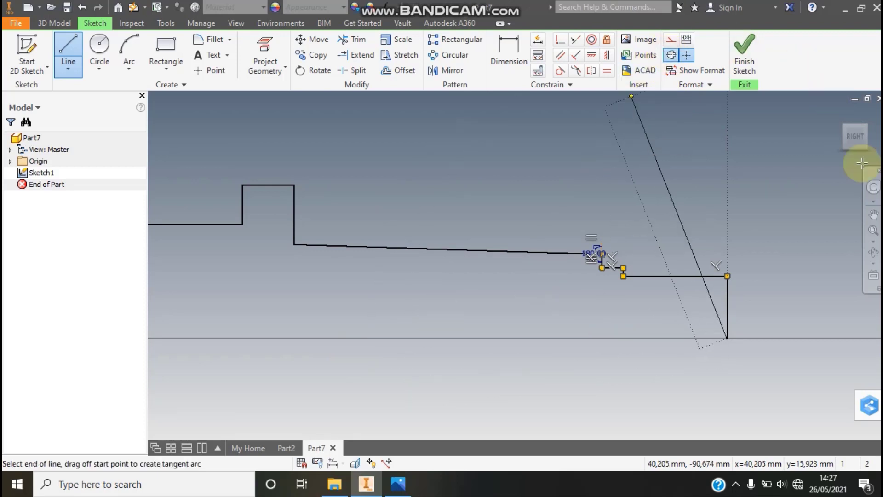
Step: Close the profile with a horizontal centerline about 107 mm long, from the last vertical line's lower end to the origin
click(874, 230)
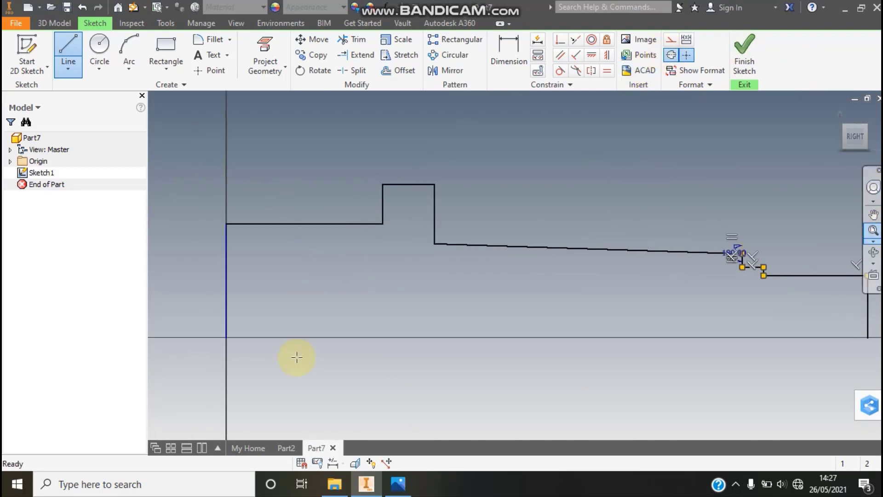
click(227, 337)
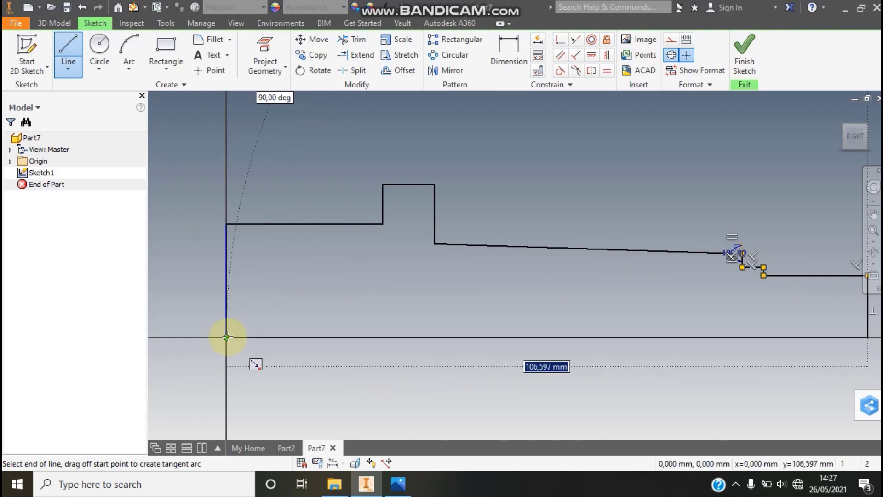
click(874, 232)
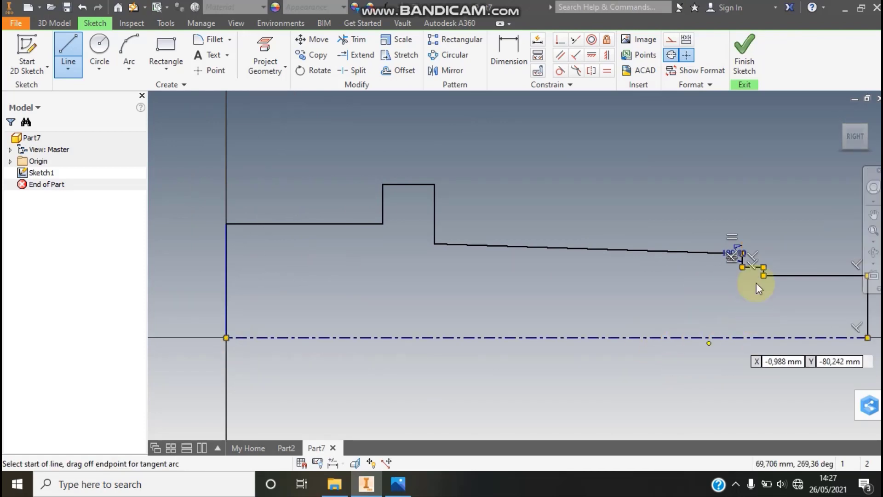
key(Escape)
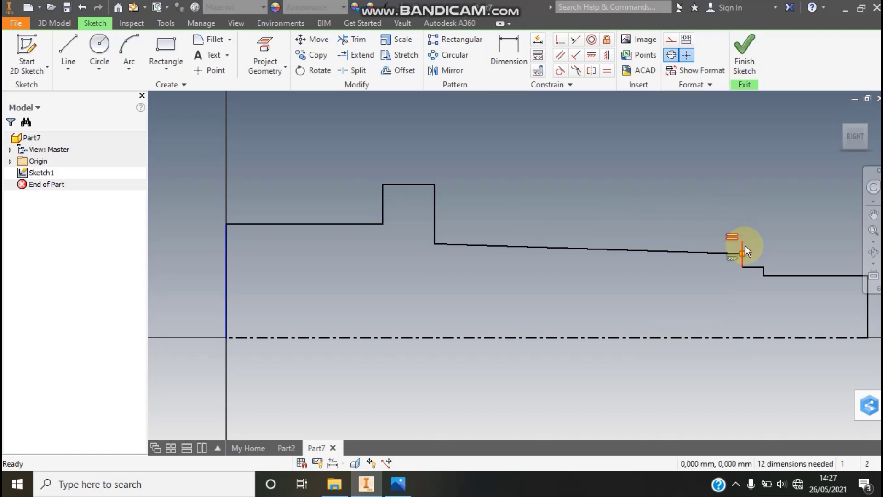
Step: Delete the leftover short vertical construction line above the sloping line's right end
click(757, 232)
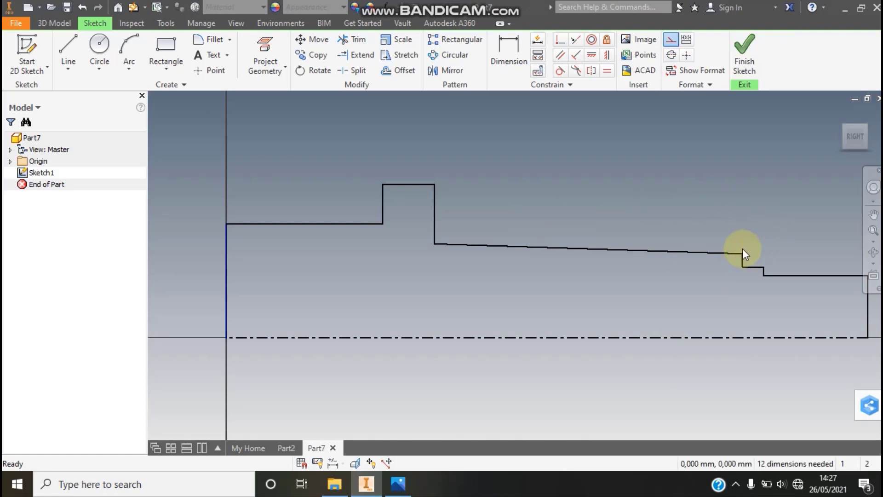
scroll(767, 232, up, 5)
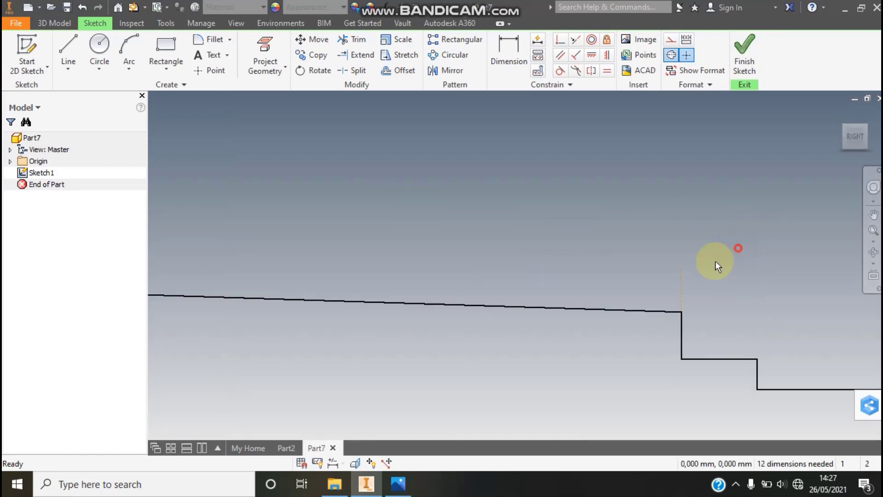
click(873, 230)
Step: Dimension the profile's left vertical line as 18.5 mm, consulting the reference image 2.png for the value
click(499, 69)
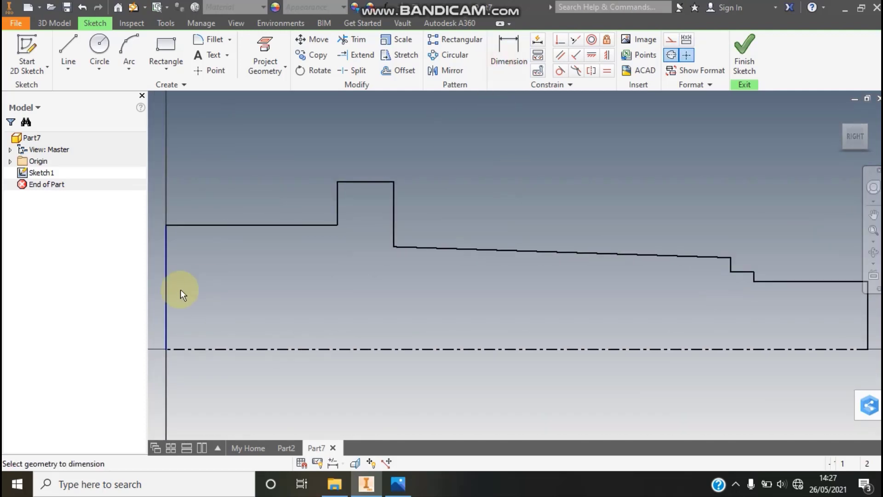
click(164, 295)
click(408, 477)
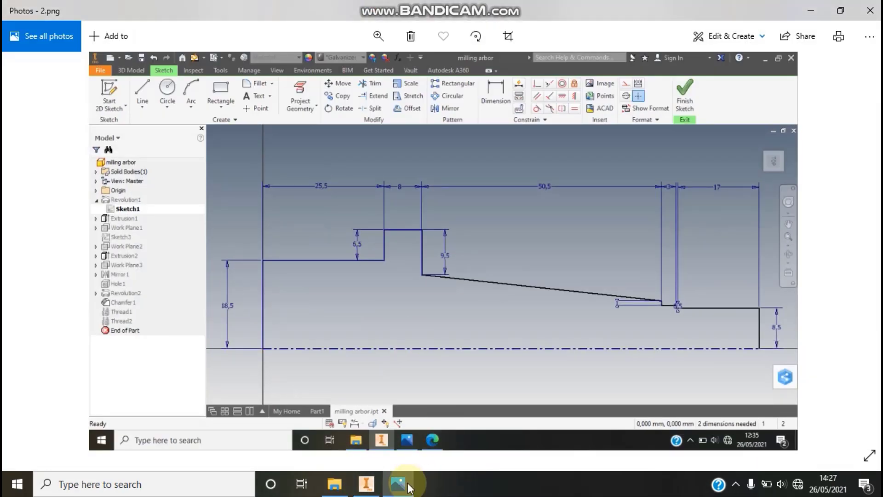
click(366, 483)
click(156, 306)
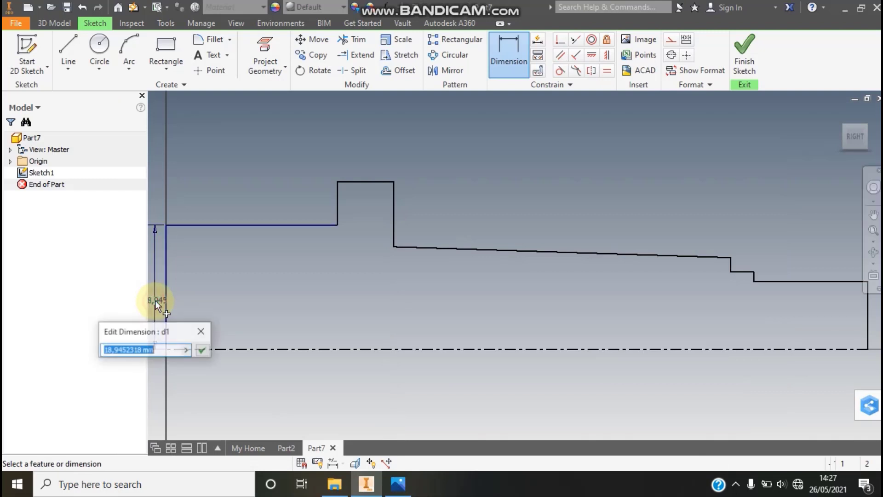
text(18.)
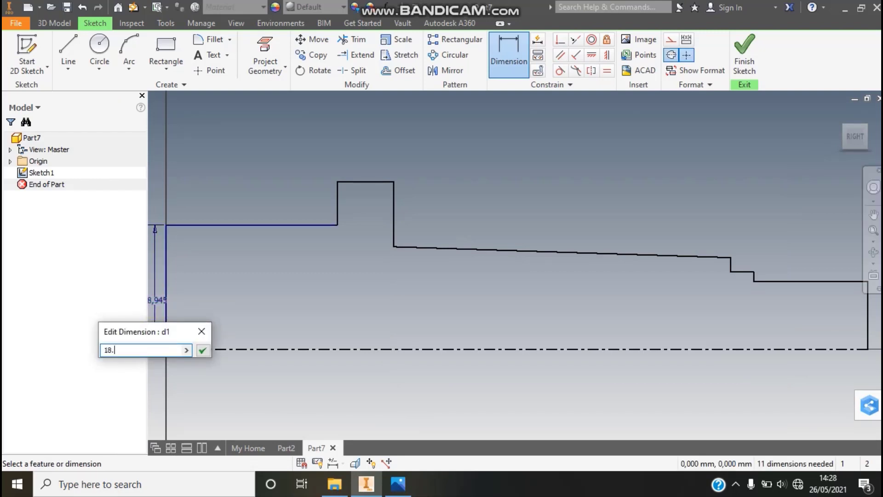
text(5)
key(Return)
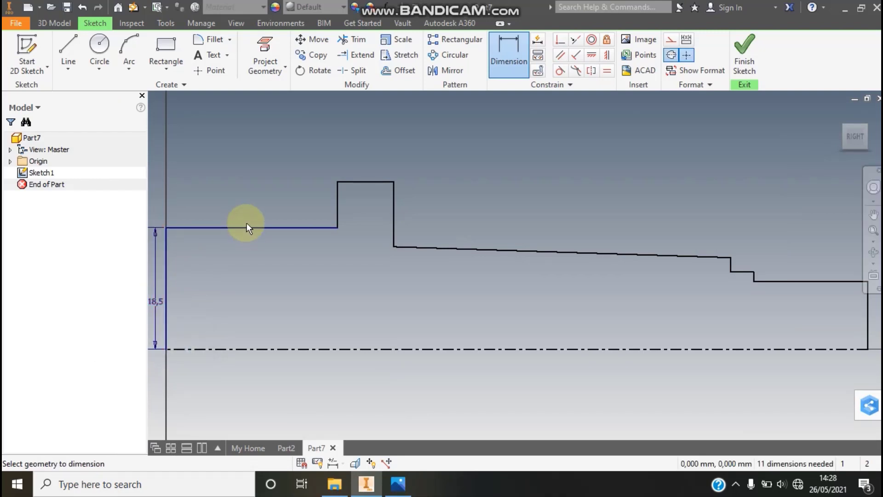
Step: Dimension the first horizontal line as 25.5 mm and the shoulder's left vertical side as 6.5 mm
click(248, 118)
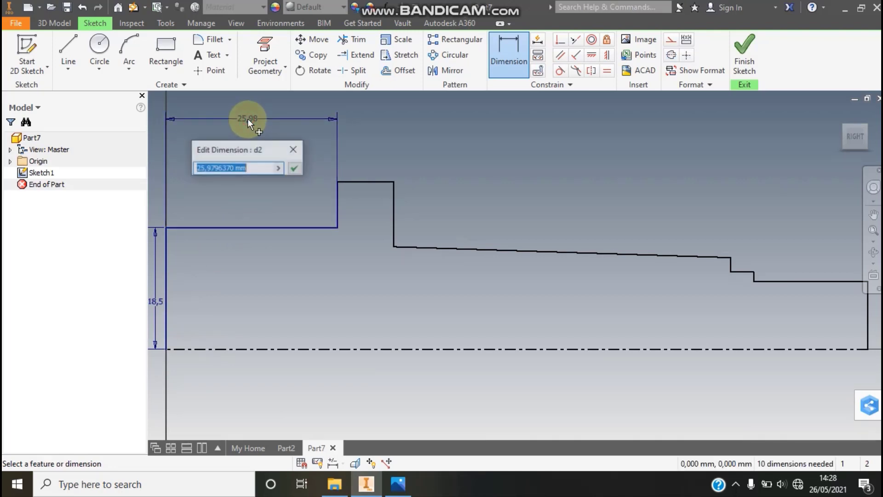
text(25)
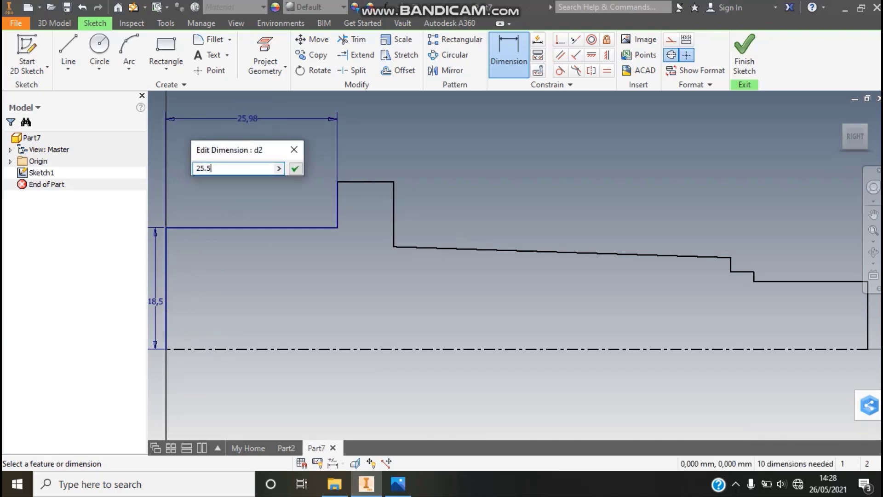
text(.5)
key(Return)
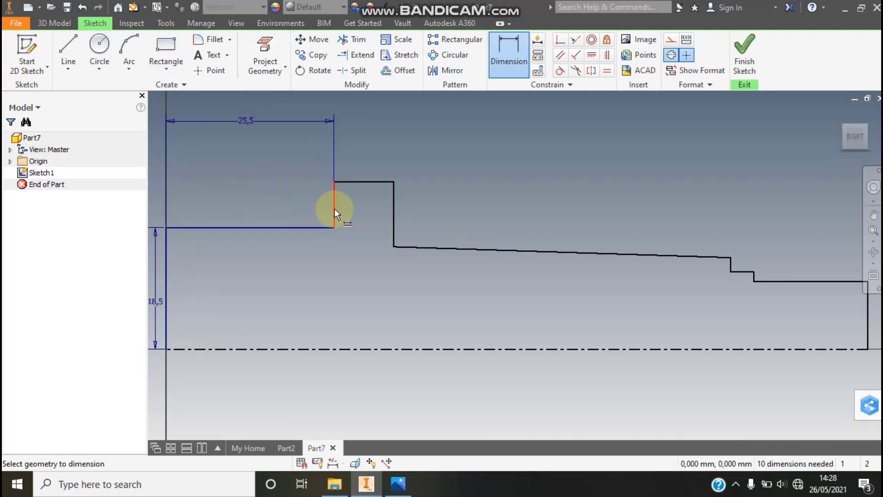
click(292, 205)
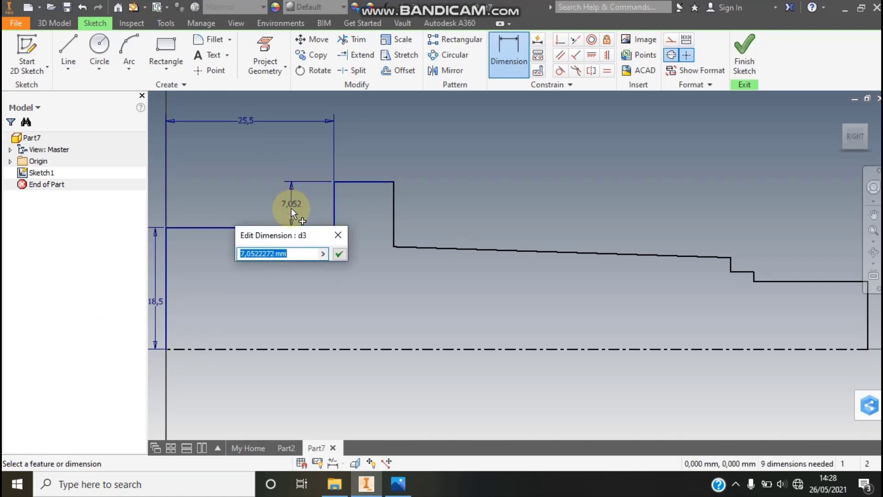
text(6.5)
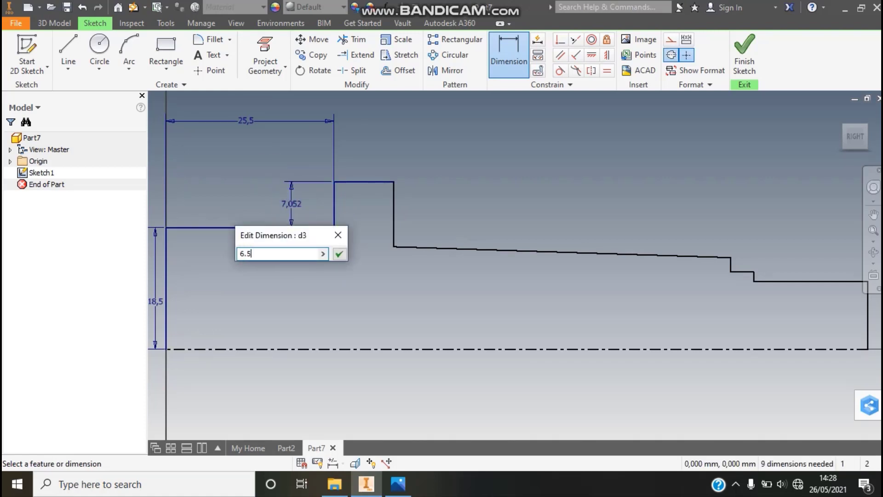
key(Return)
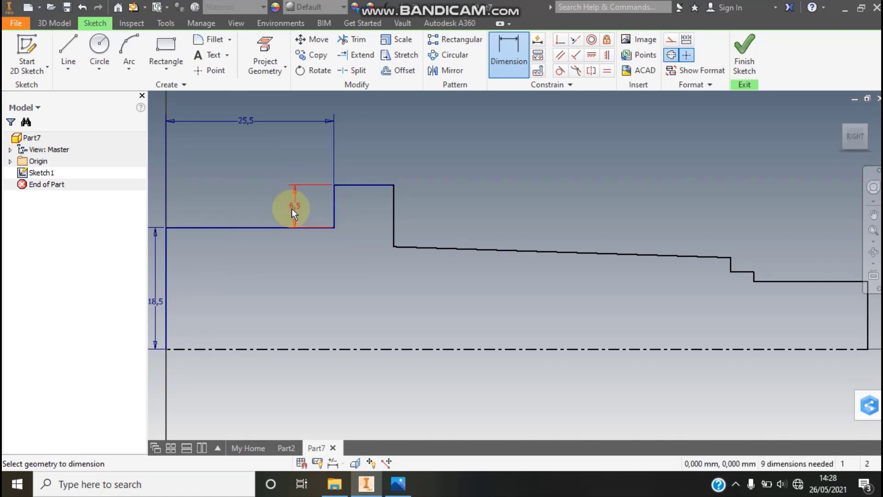
Step: Dimension the shoulder's width as 8 mm and its right vertical side as 9.5 mm, rechecking the reference image
click(374, 185)
click(365, 121)
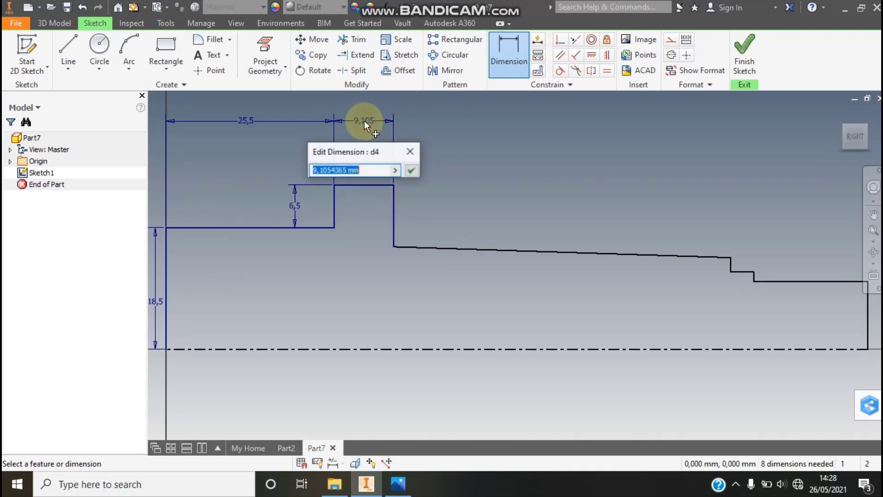
text(8)
key(Return)
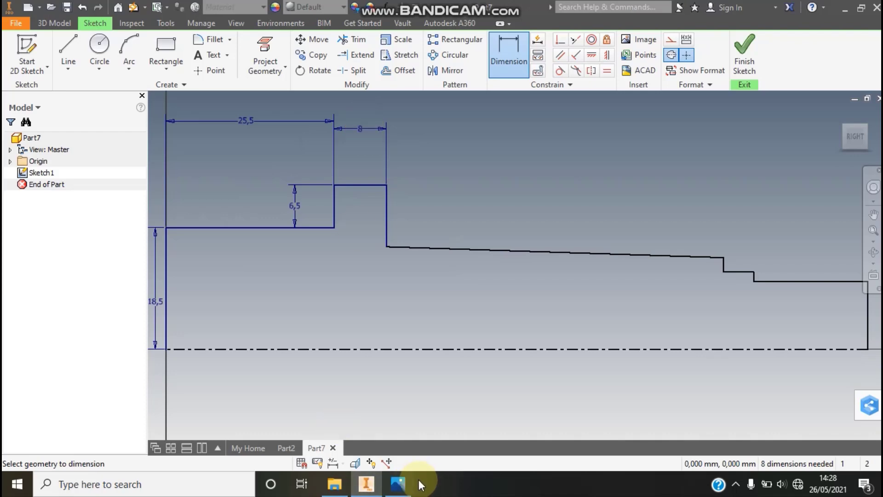
click(398, 484)
click(398, 485)
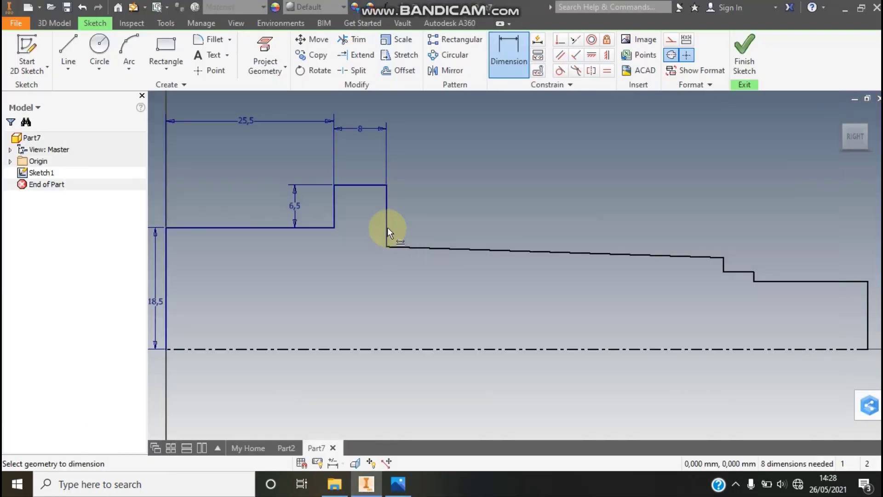
click(387, 227)
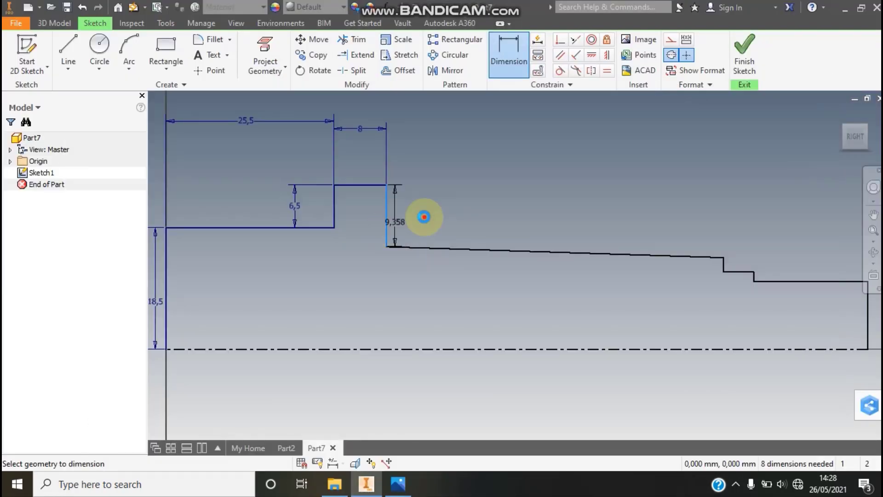
click(424, 216)
text(9.5)
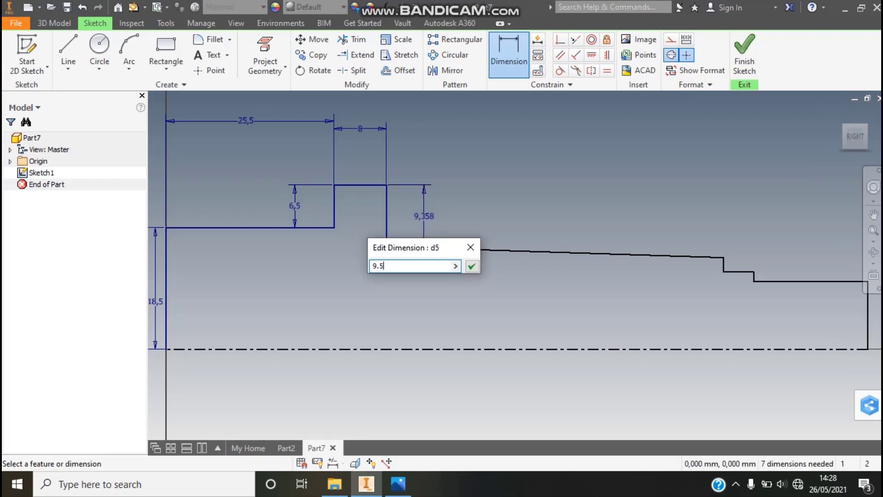
key(Return)
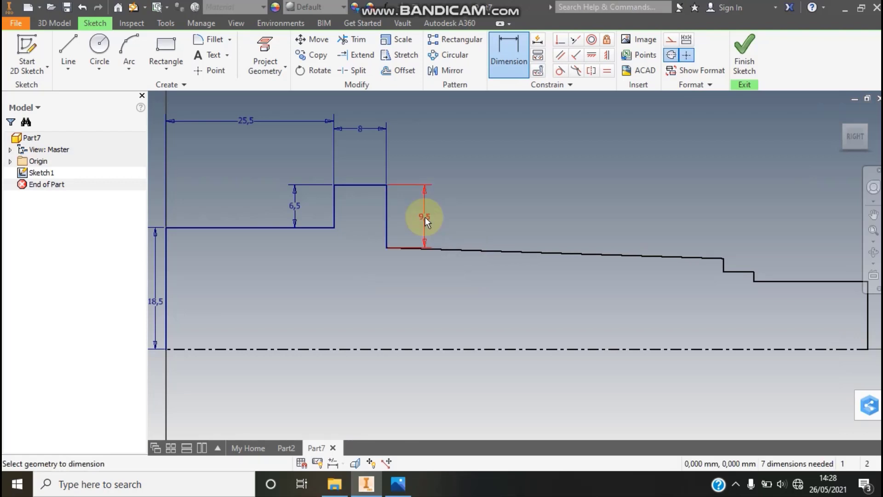
Step: Dimension the horizontal extent of the sloping line as 50.5 mm
click(519, 251)
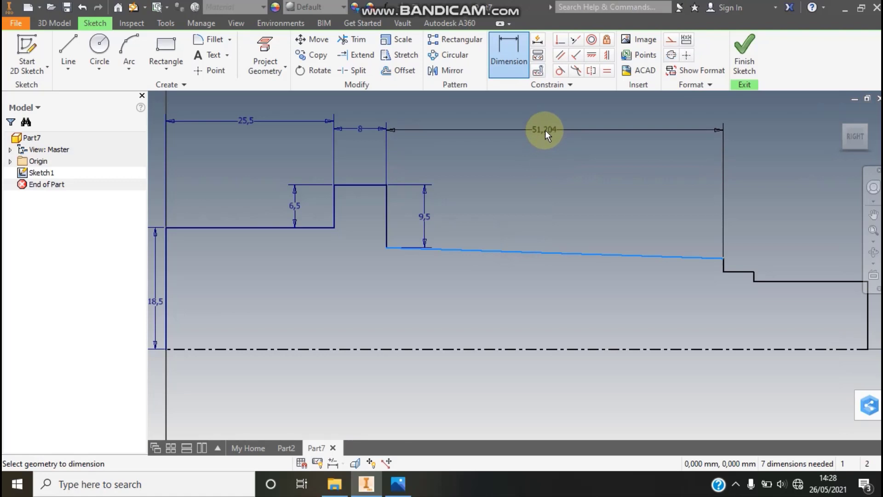
click(545, 129)
text(540)
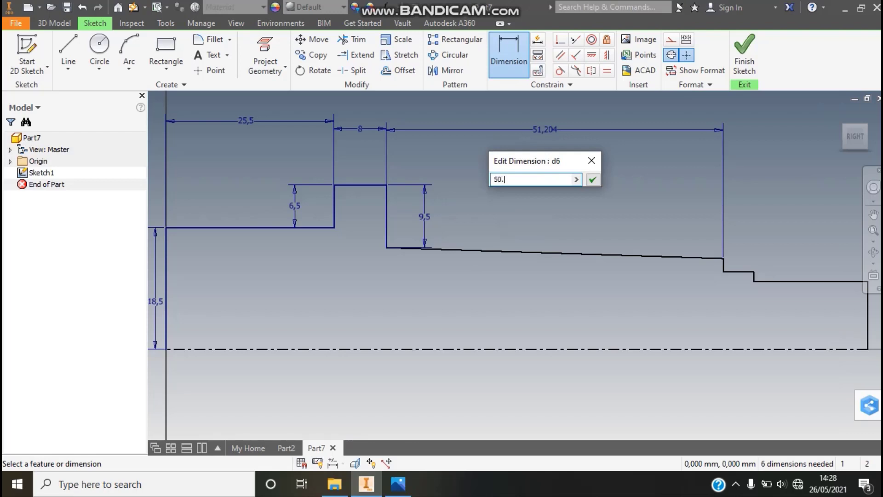
key(Return)
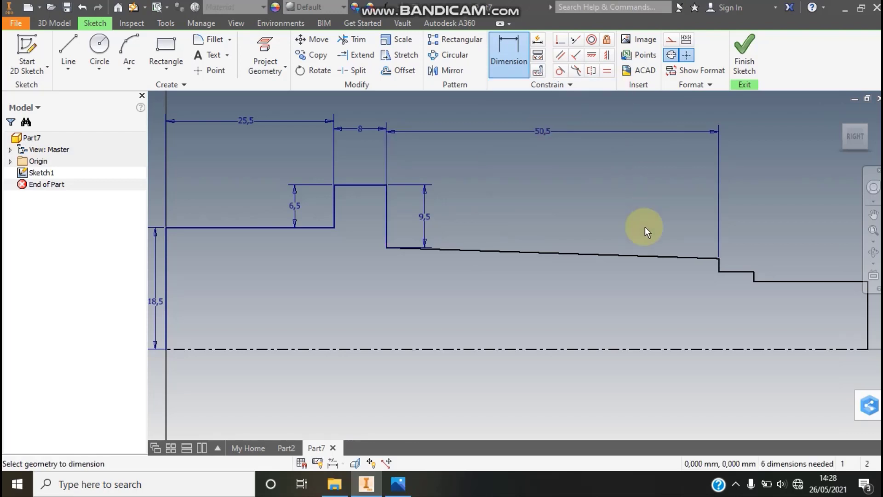
Step: Switch to Photos and enlarge reference image 2.png to examine the dimensions of the small steps and the end section
click(398, 484)
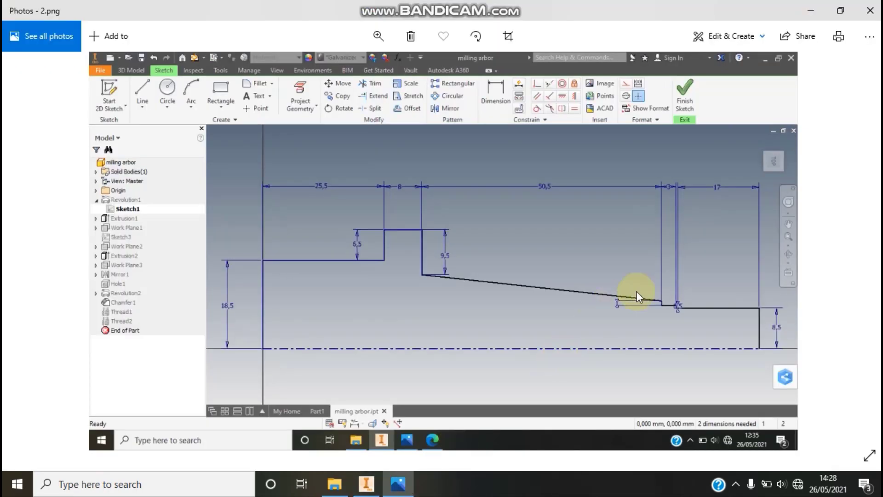
key(Right)
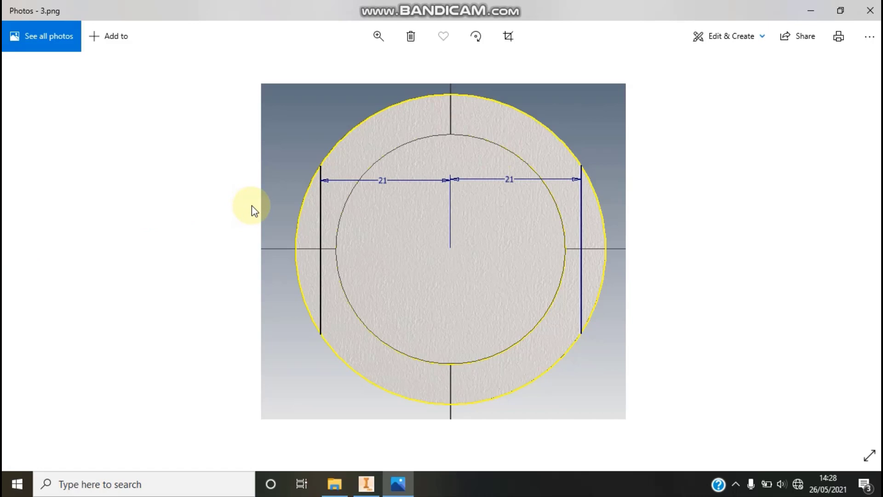
key(Right)
key(Right)
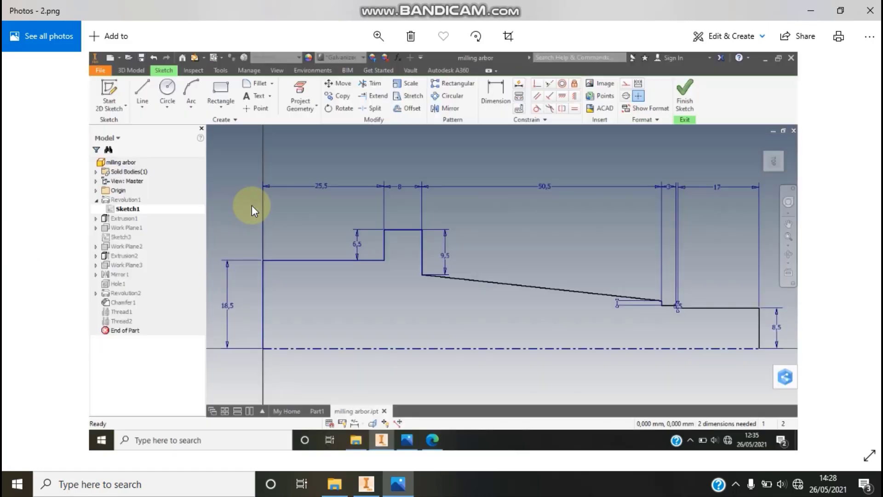
click(380, 38)
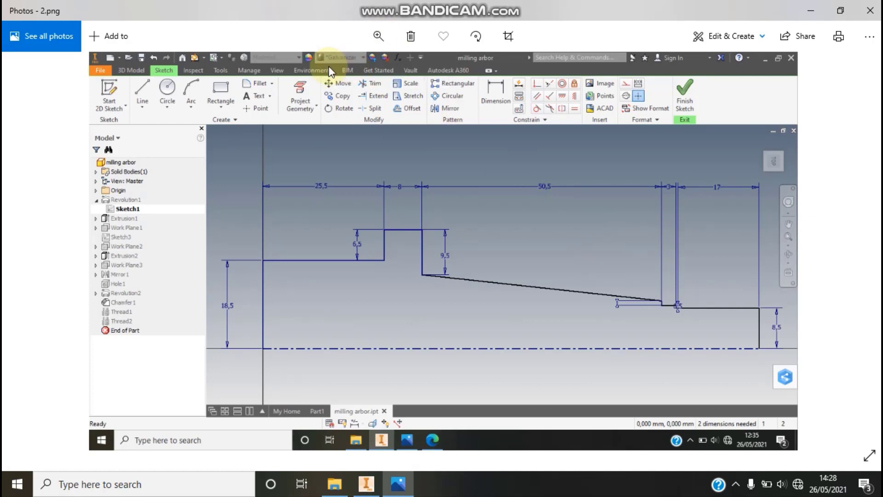
click(373, 36)
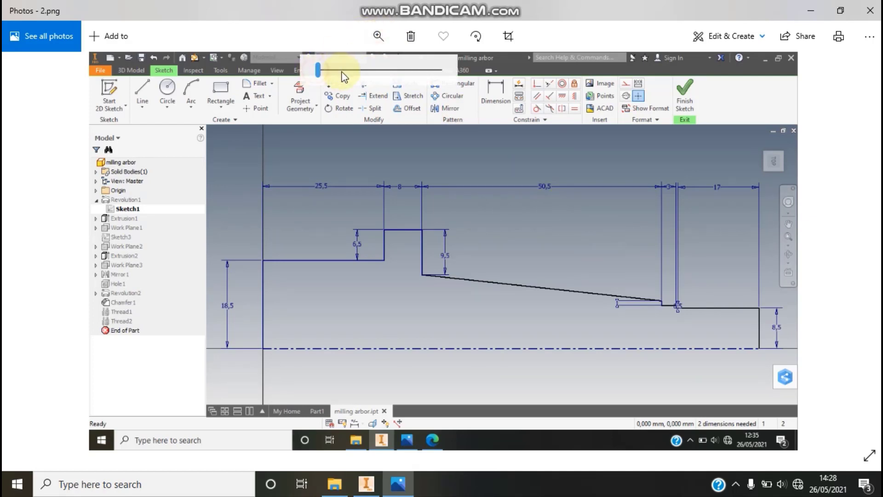
drag(335, 69, 344, 70)
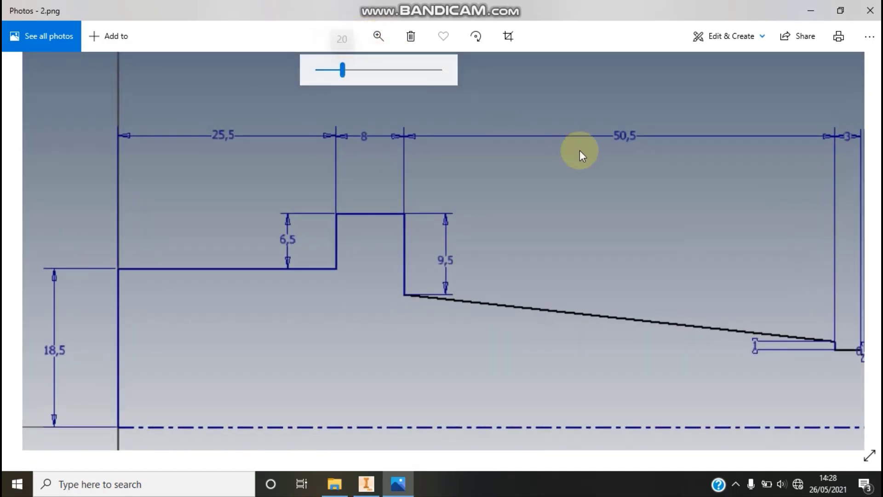
drag(578, 204, 421, 180)
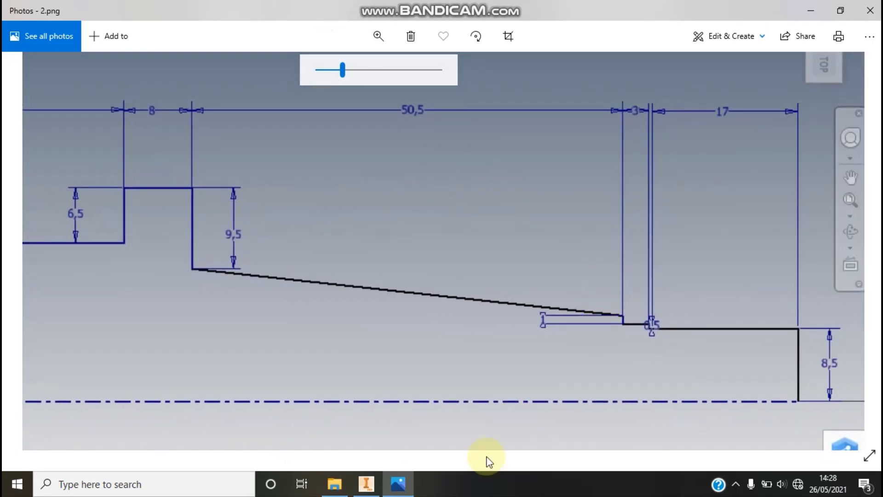
Step: Return to the Inventor sketch and dimension the small vertical step at the end of the sloping line as 1 mm
click(380, 487)
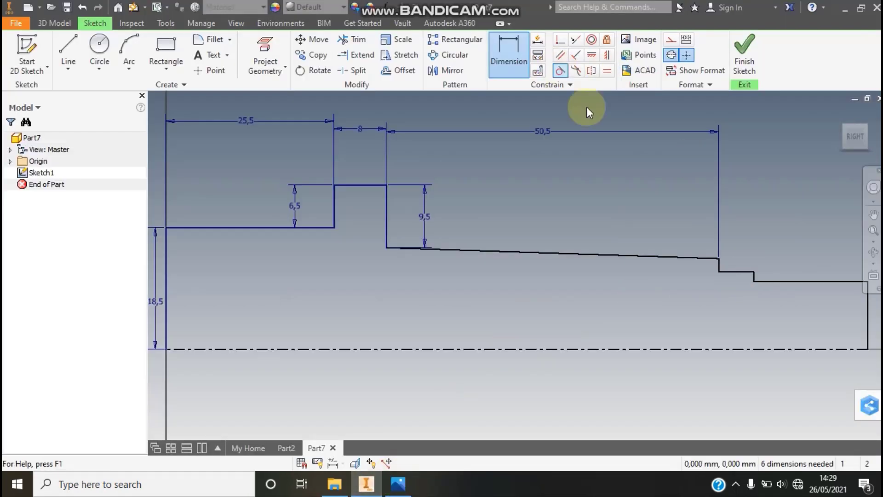
click(718, 266)
click(694, 266)
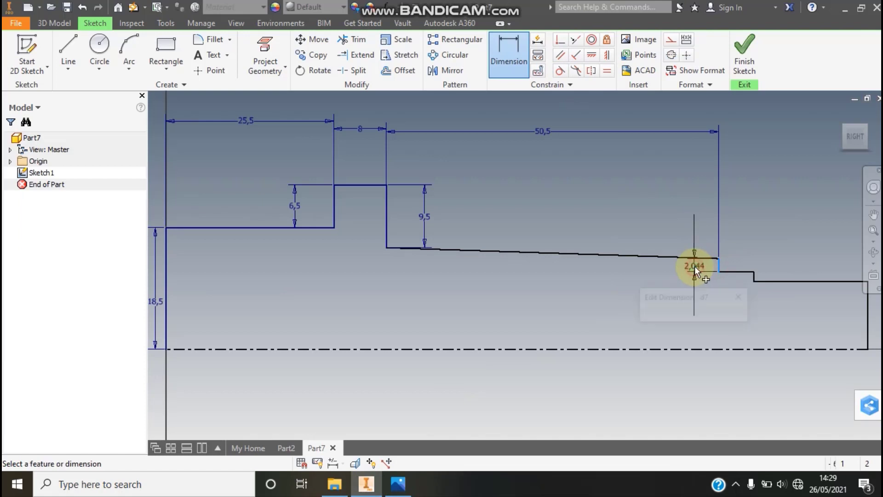
text(1)
click(742, 316)
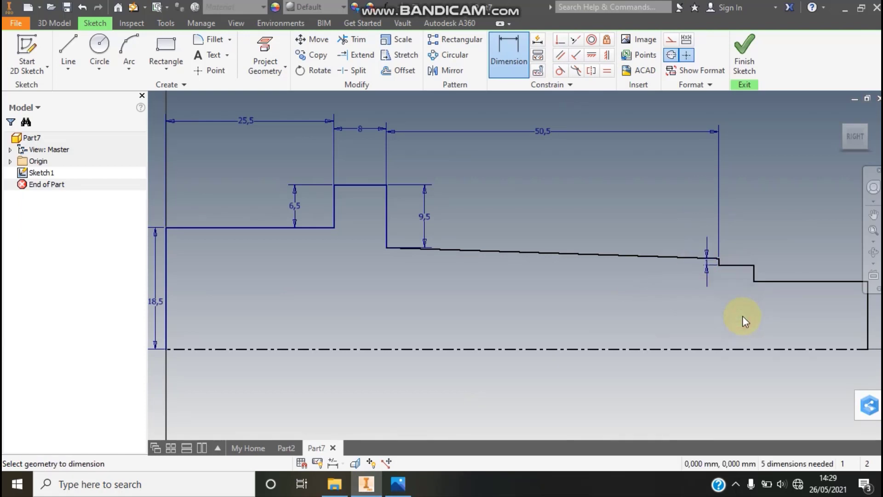
Step: Recheck the reference image and dimension the short horizontal line after the 1 mm step as 3 mm
click(398, 484)
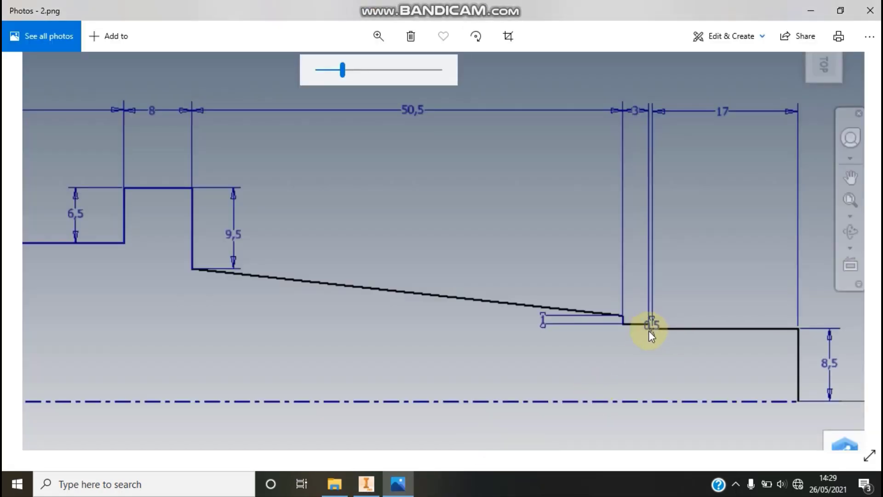
click(366, 484)
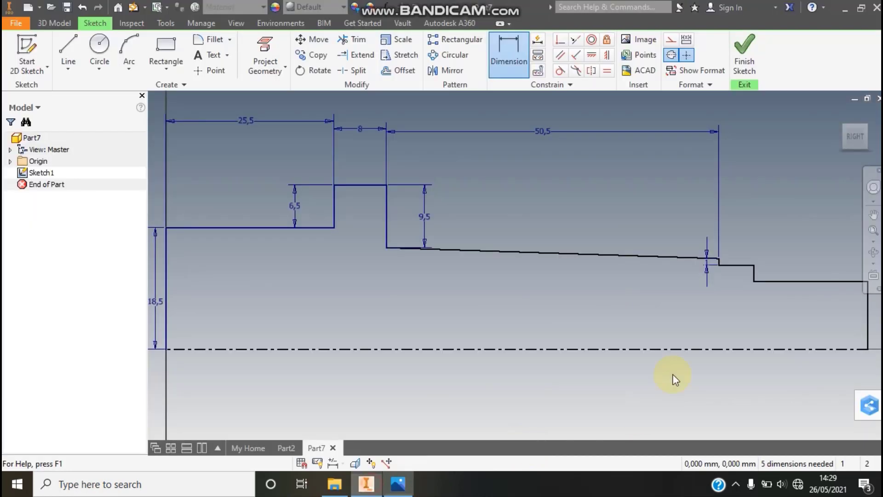
click(735, 265)
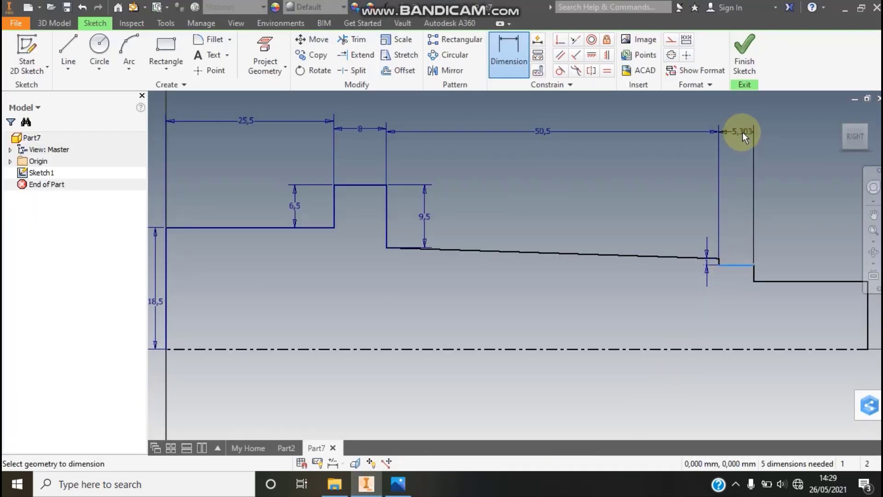
click(740, 133)
text(3)
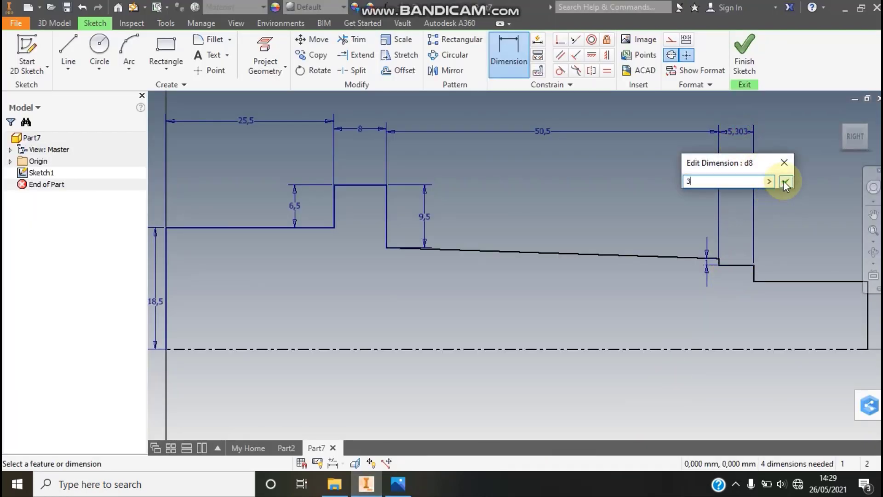
click(783, 181)
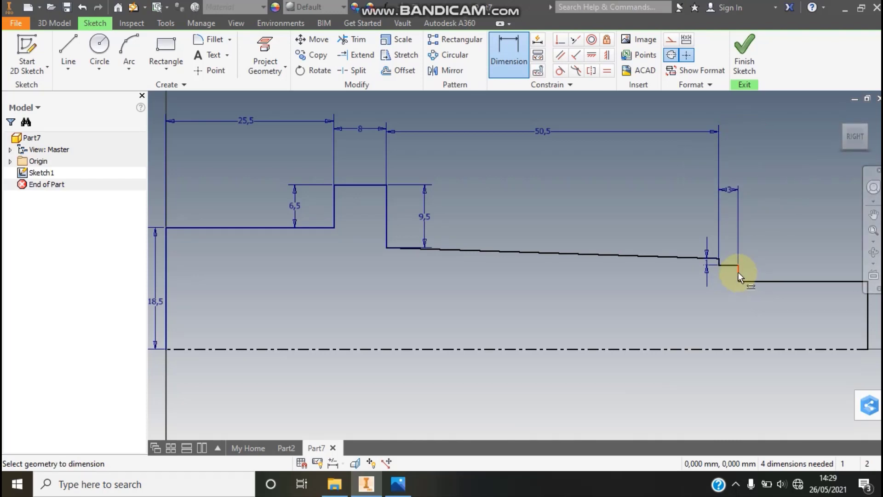
Step: Recheck the reference image and dimension the small vertical step after the 3 mm line as 0.5 mm
click(399, 483)
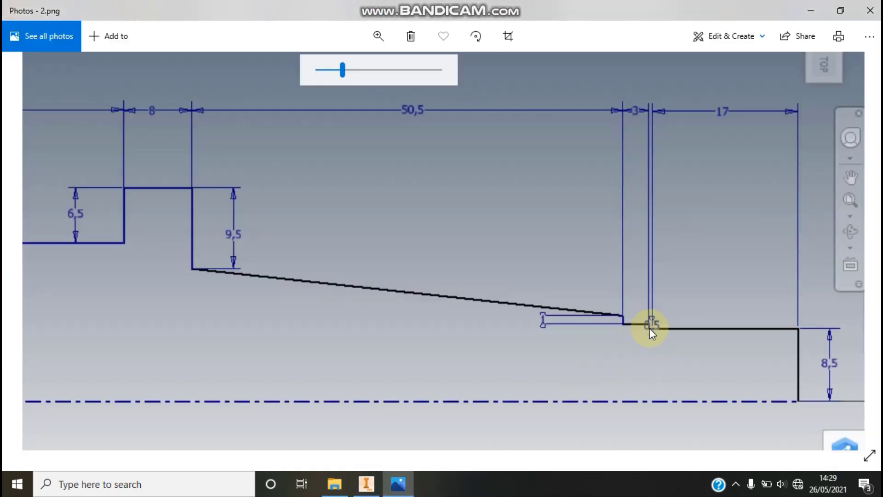
click(366, 483)
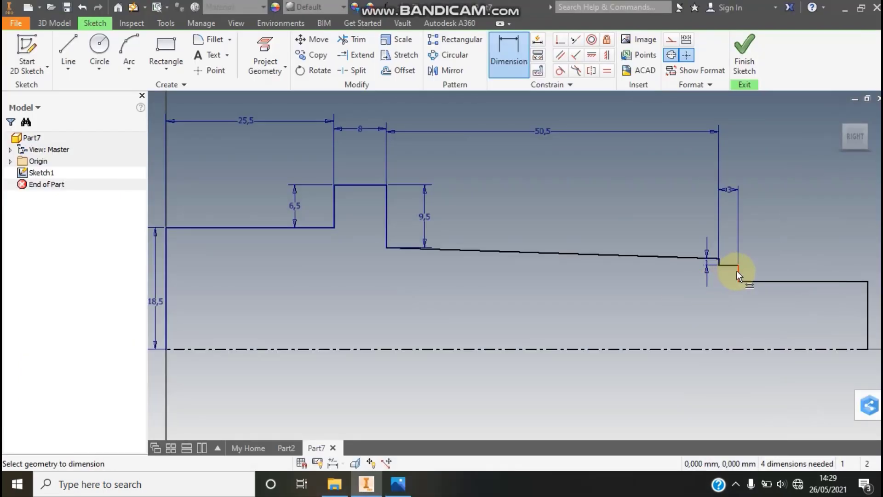
click(738, 270)
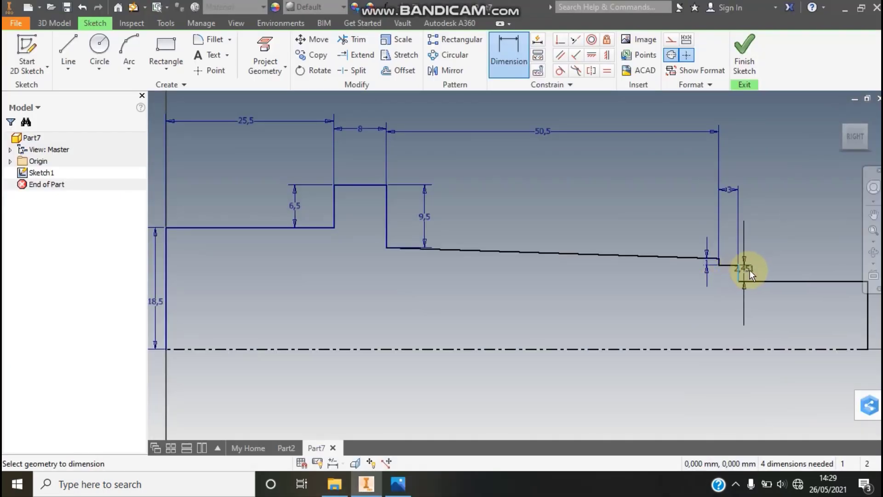
click(751, 270)
text(0)
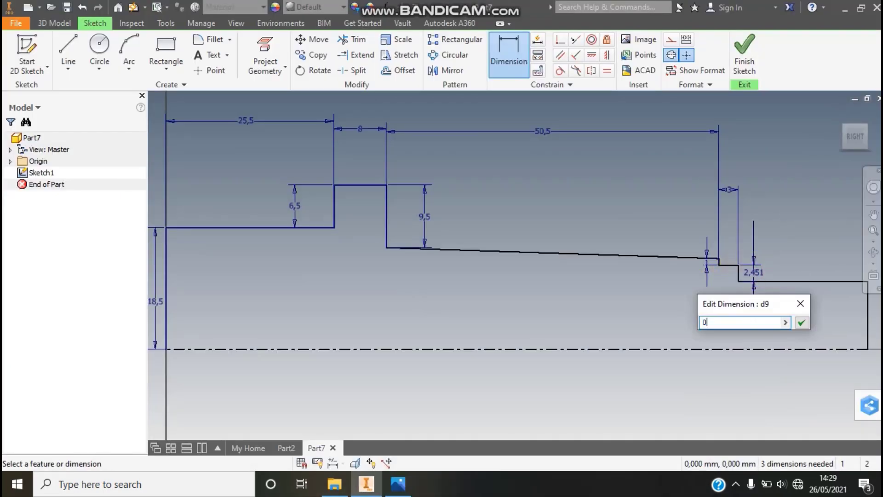
text(.5)
key(Return)
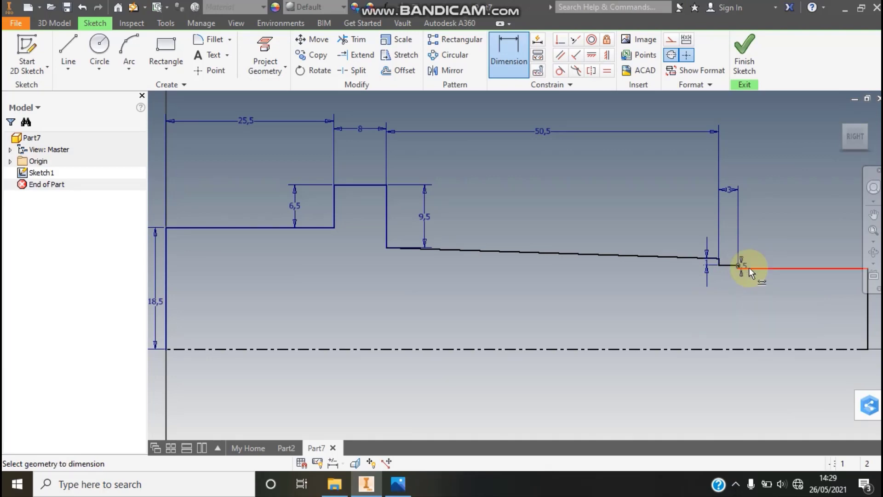
Step: Dimension the last horizontal line of the profile as 17 mm, rechecking its length in the reference image
click(817, 268)
click(398, 487)
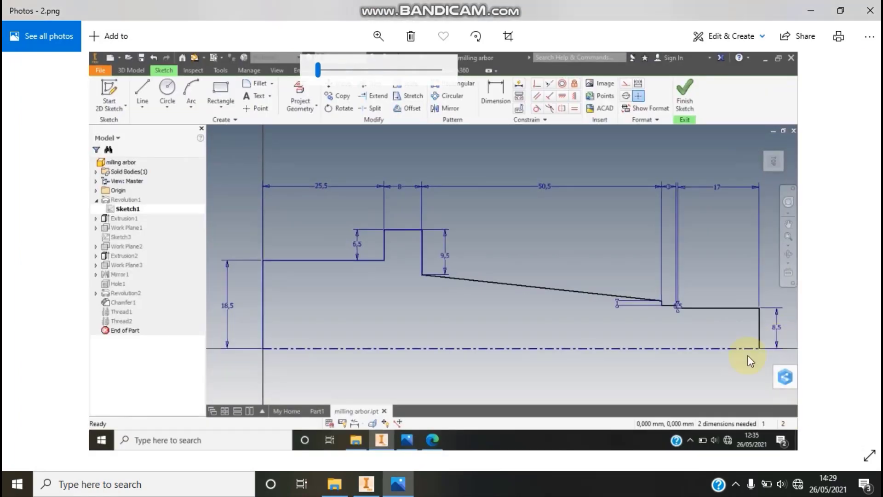
click(396, 487)
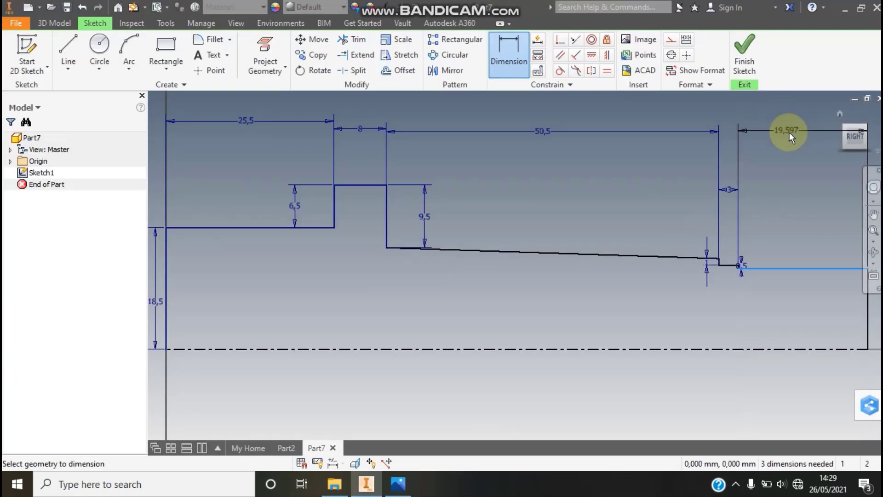
click(791, 129)
text(17)
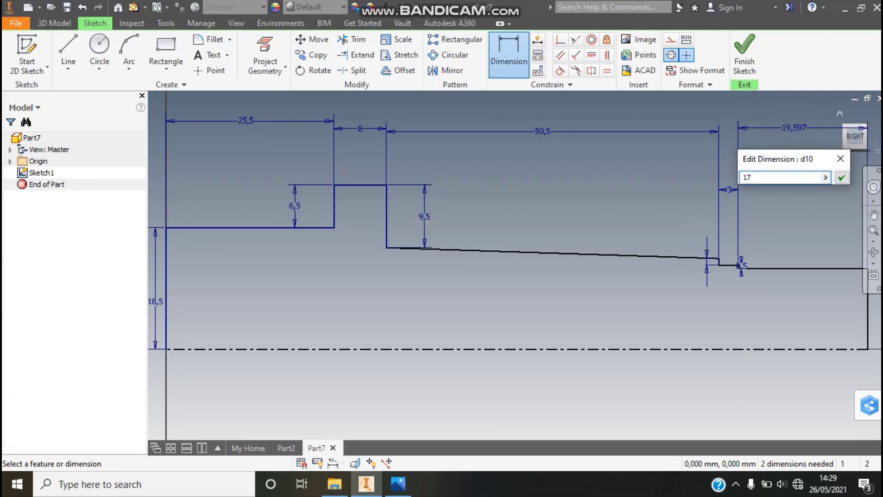
key(Return)
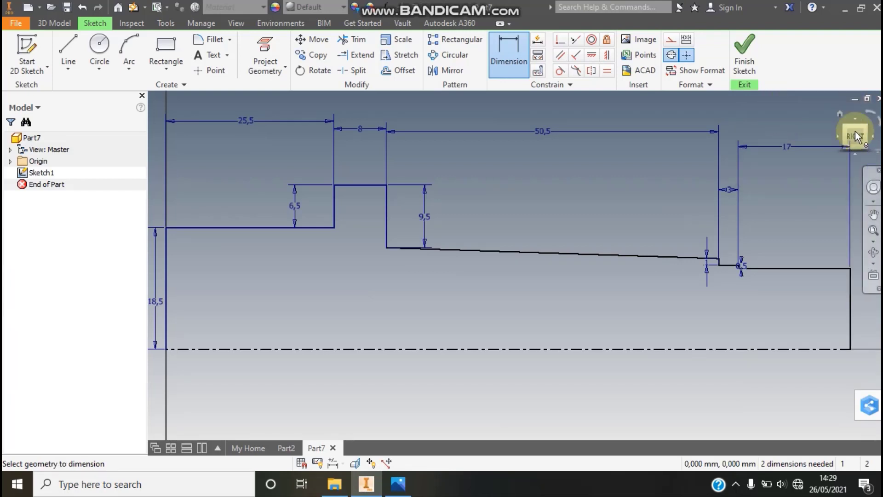
Step: Dimension the vertical line at the narrow end of the profile as 8.5 mm
click(854, 314)
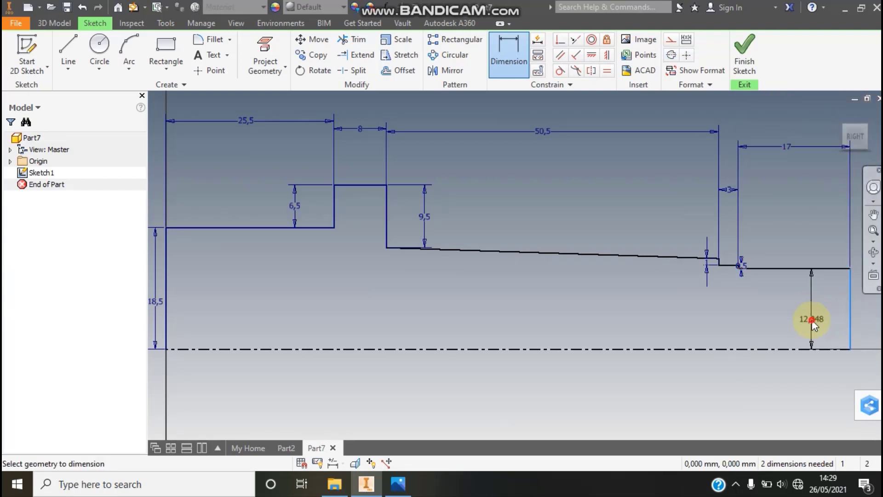
click(813, 320)
text(8.)
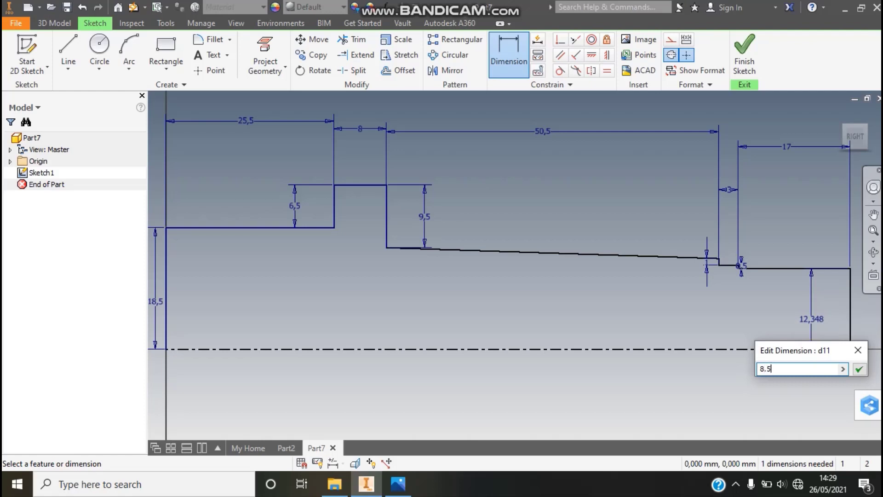
text(5)
key(Return)
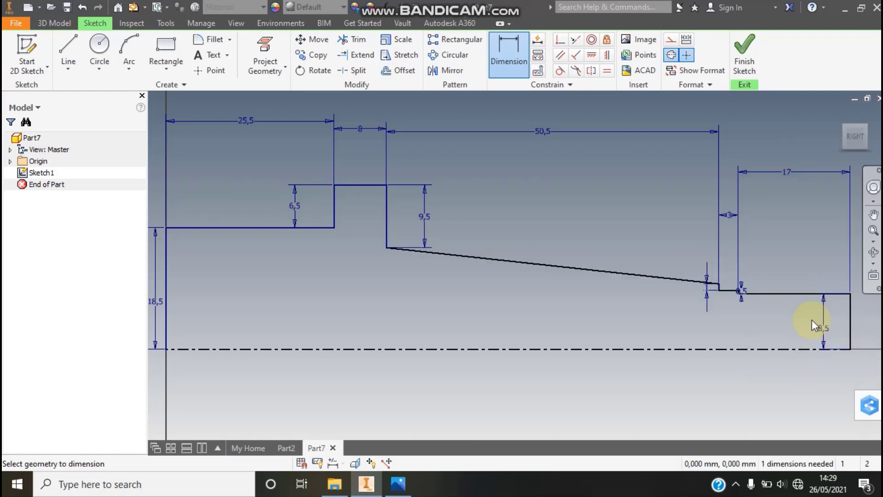
click(873, 230)
key(Escape)
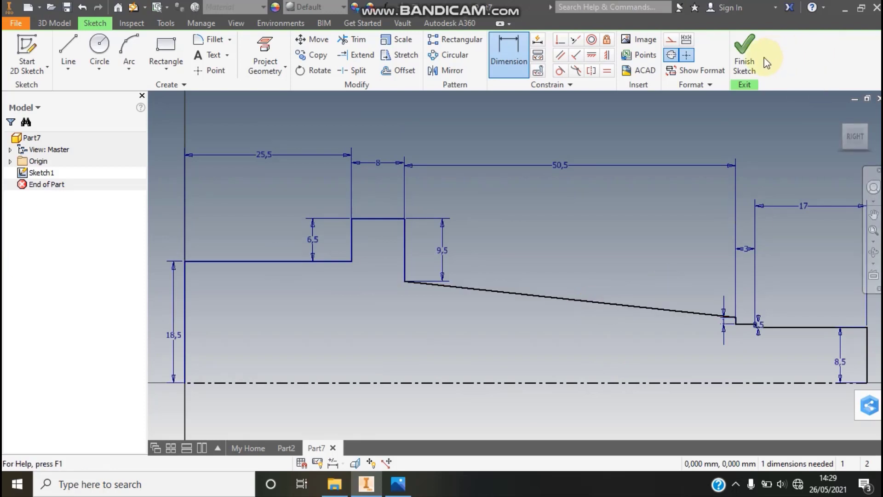
Step: Finish the sketch and revolve the closed half-profile a full turn about the centerline into a solid
click(750, 59)
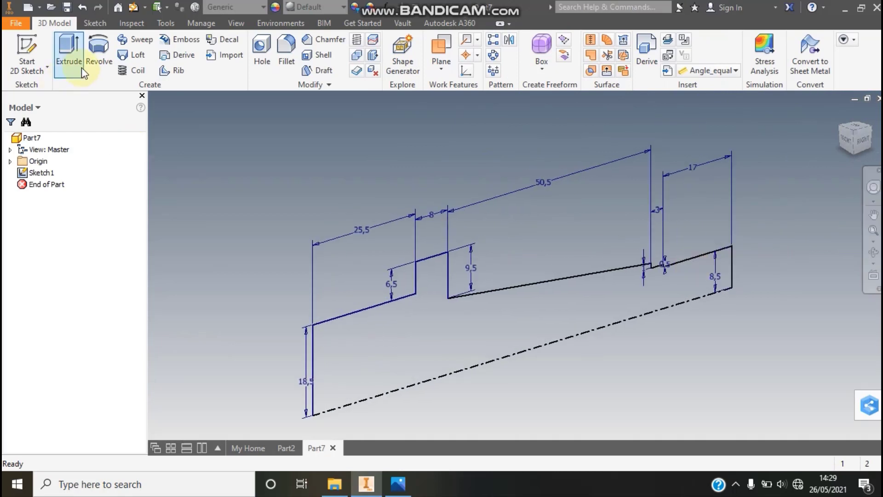
click(91, 53)
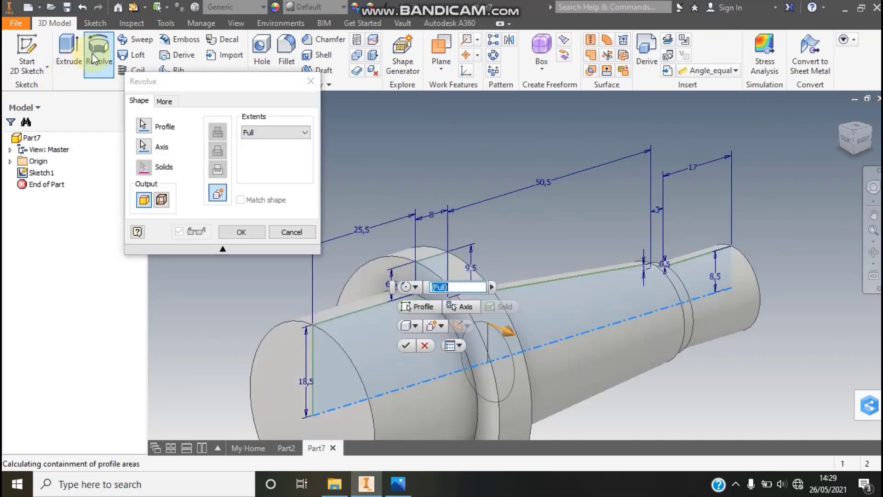
click(873, 230)
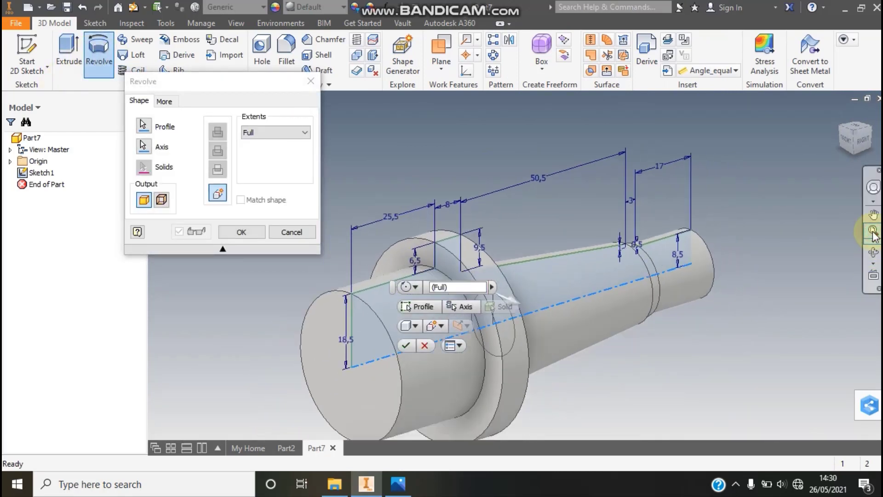
click(245, 233)
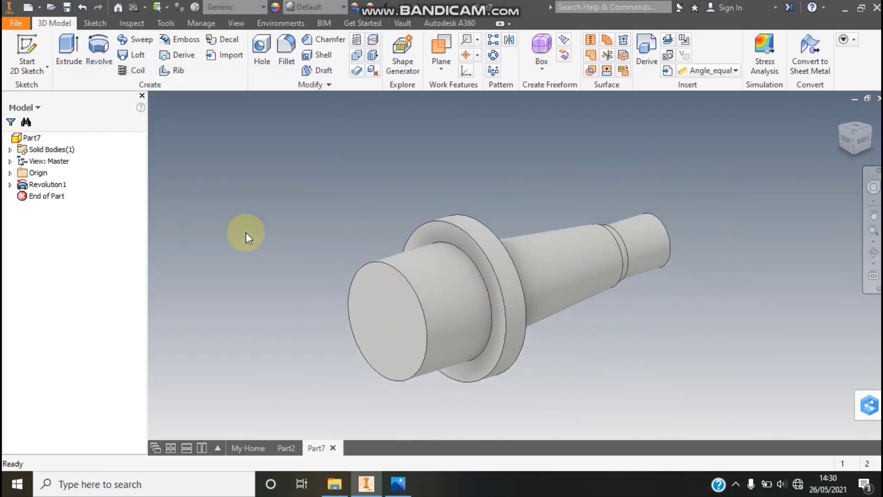
Step: Compare the revolved body with the finished arbor in Part2, examining the flats on its flange
click(839, 129)
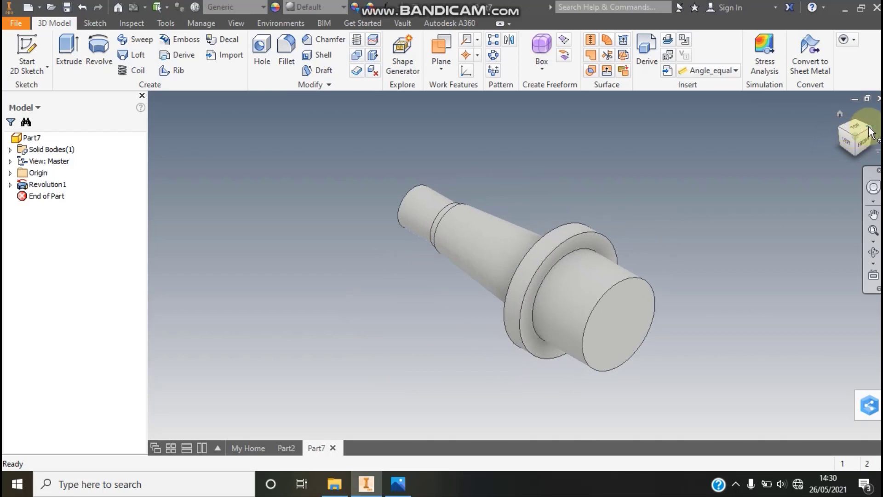
click(286, 447)
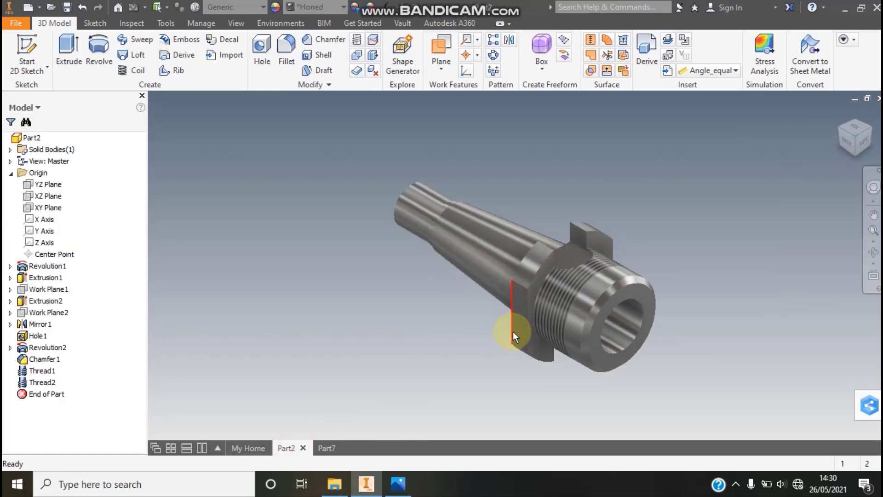
click(873, 131)
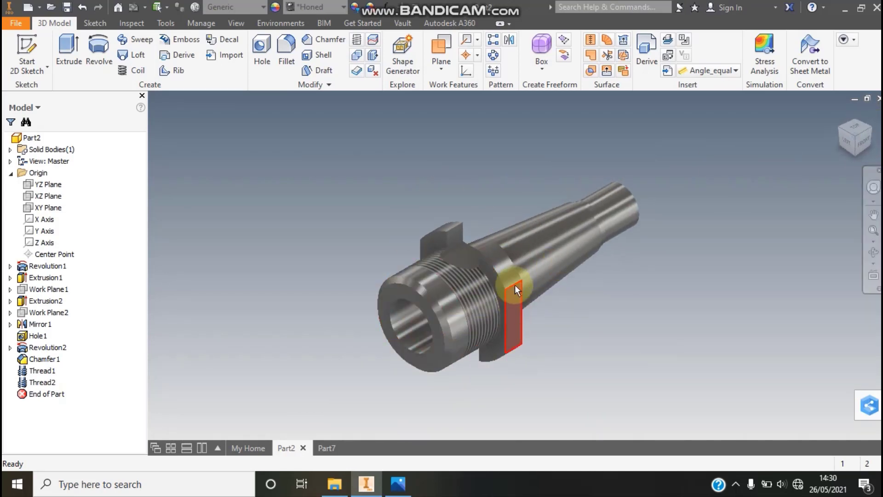
click(332, 448)
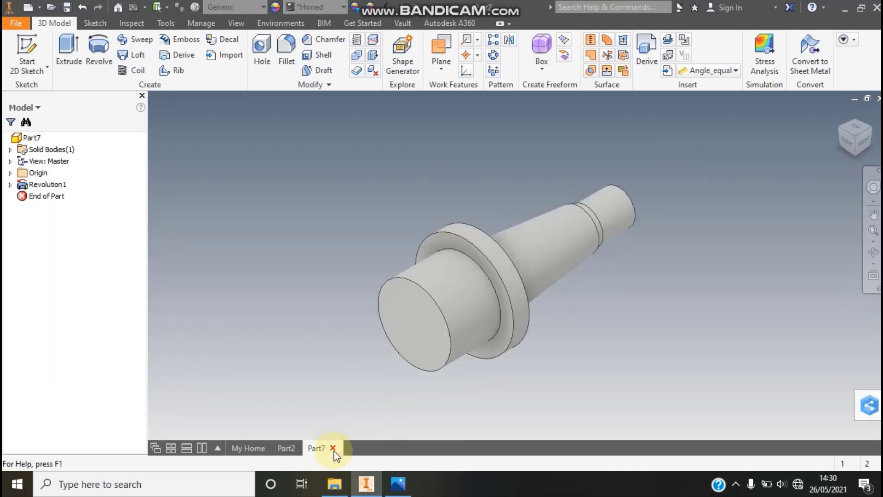
Step: Start a 2D sketch on the flange's ring face beside the wide cylinder and draw a vertical chord across the left of its outer circle
click(25, 56)
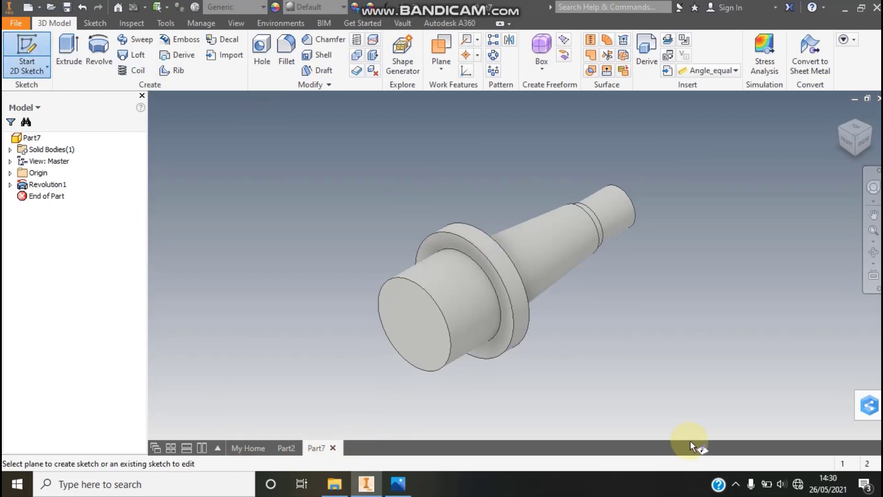
click(505, 321)
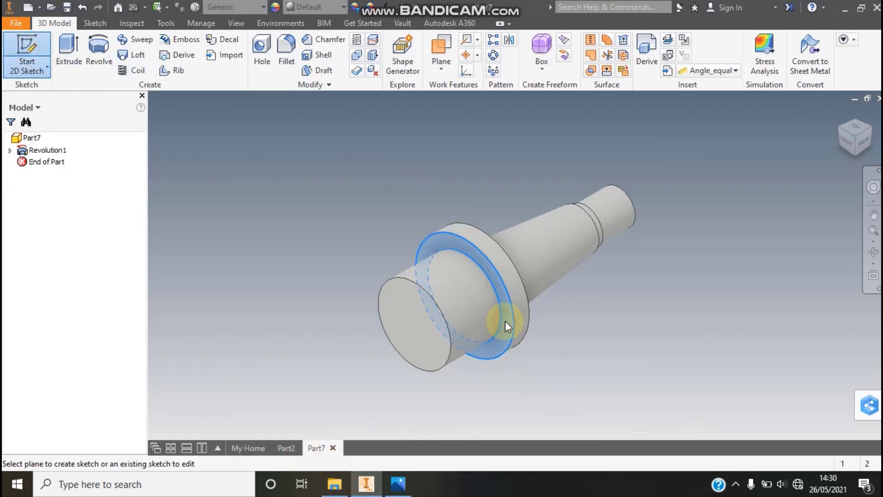
click(873, 232)
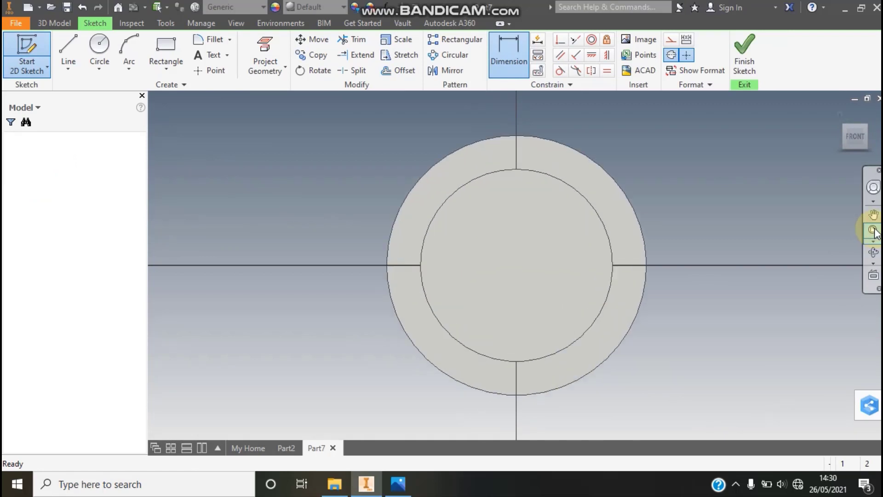
click(69, 50)
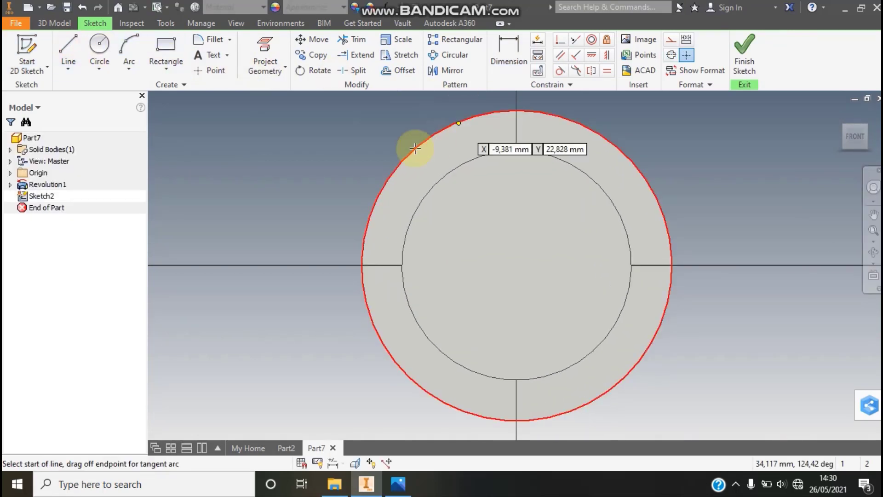
click(400, 165)
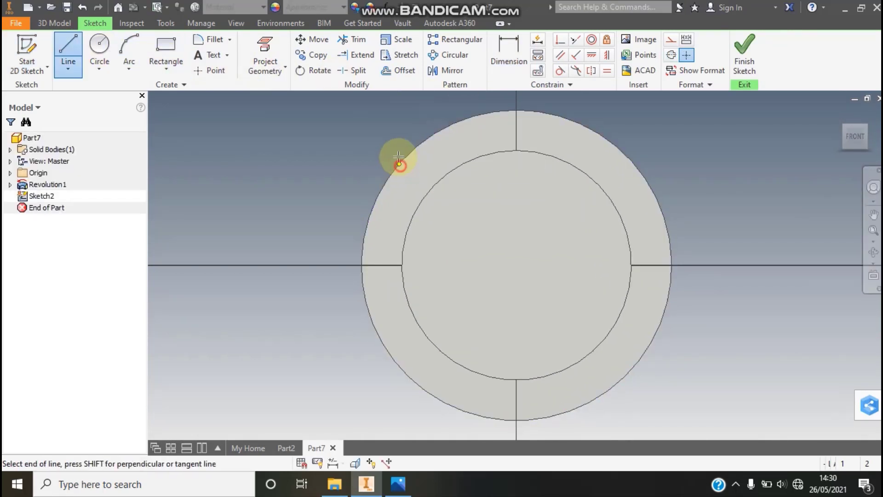
double_click(399, 366)
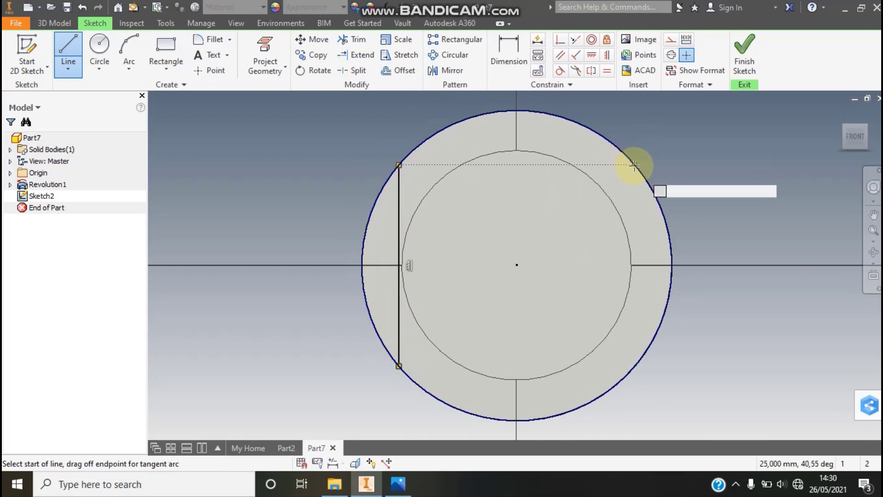
Step: Draw a second vertical chord across the right of the flange's outer circle, and dimension the left chord 21 mm from the centre point
click(632, 164)
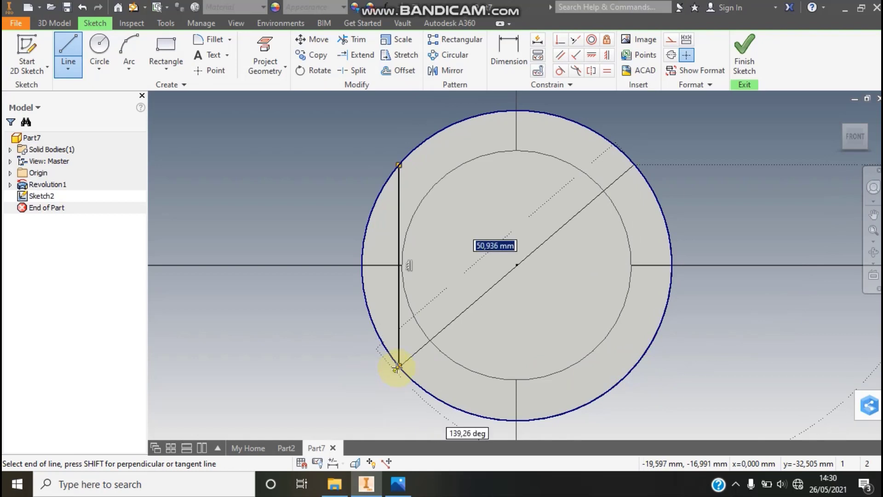
click(634, 364)
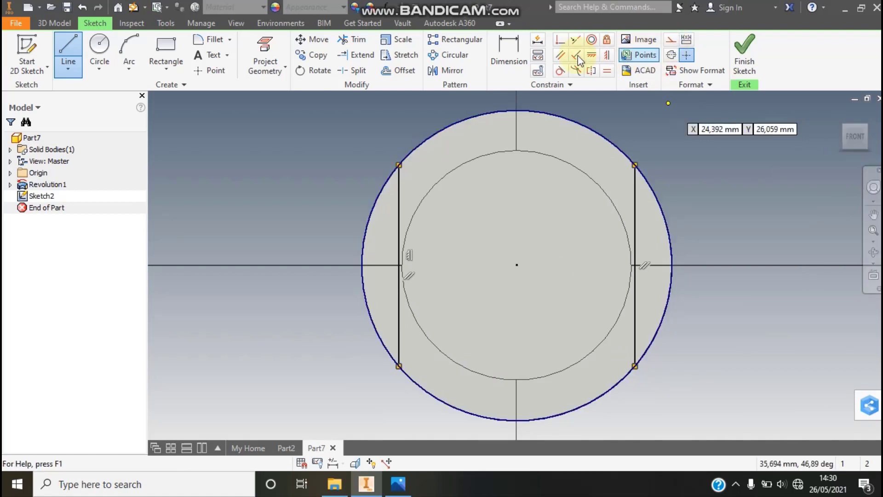
key(d)
click(398, 233)
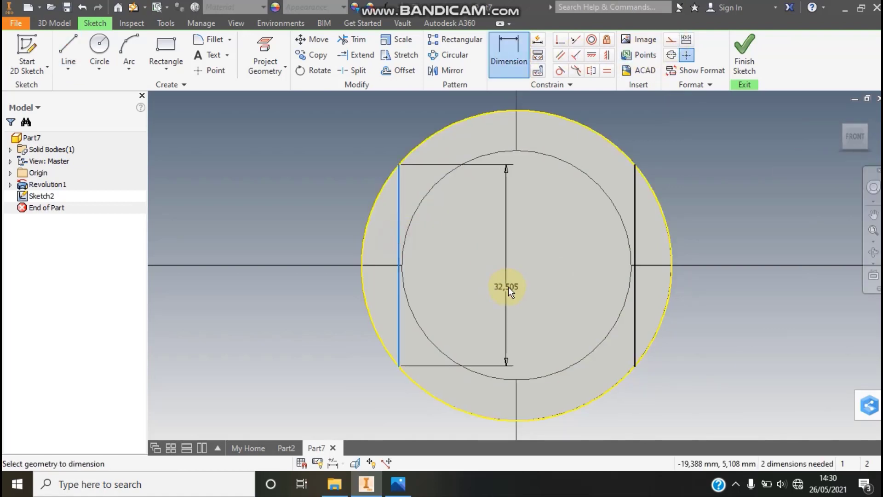
click(516, 265)
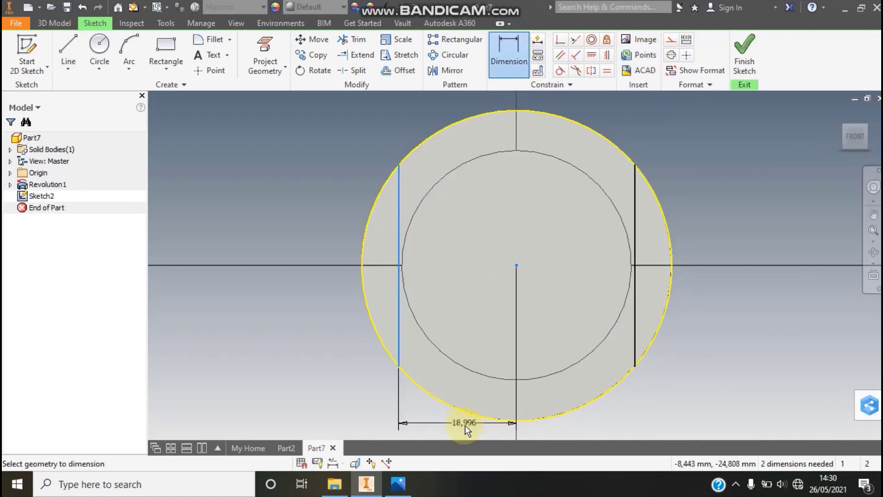
click(465, 426)
text(21)
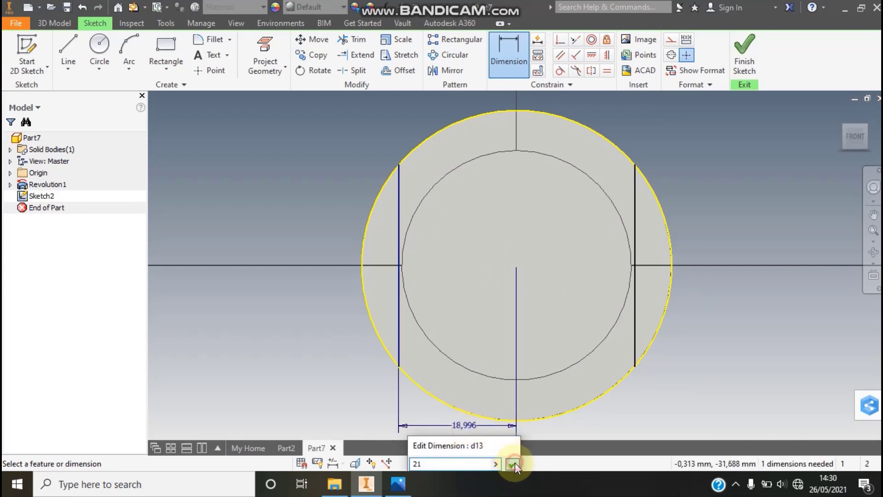
click(514, 464)
Step: Dimension the right vertical chord 21 mm from the circle's centre point
click(636, 234)
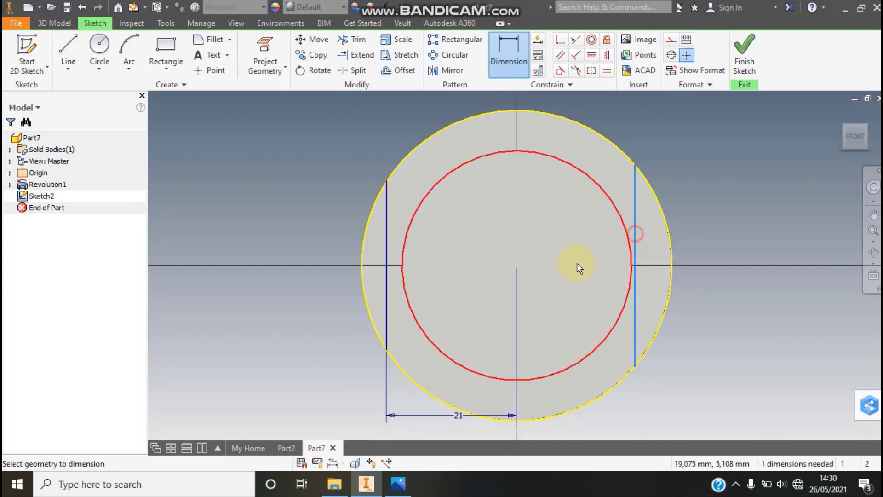
click(517, 268)
click(576, 416)
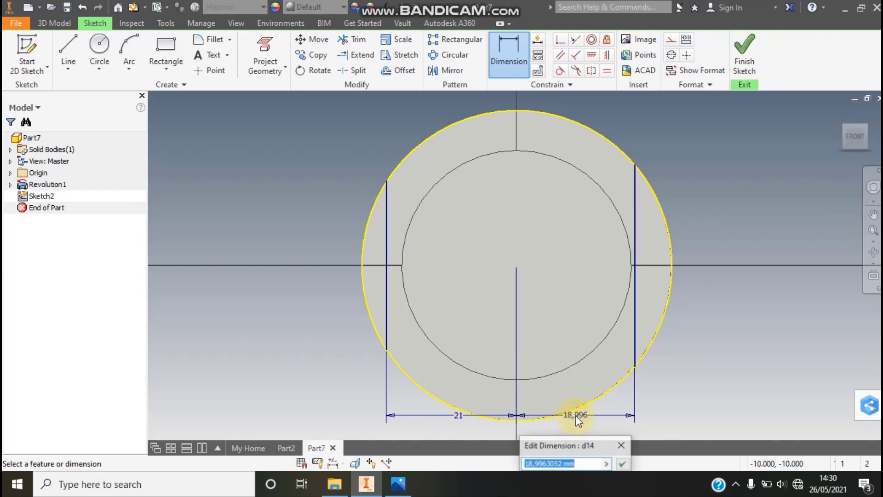
text(21)
click(624, 462)
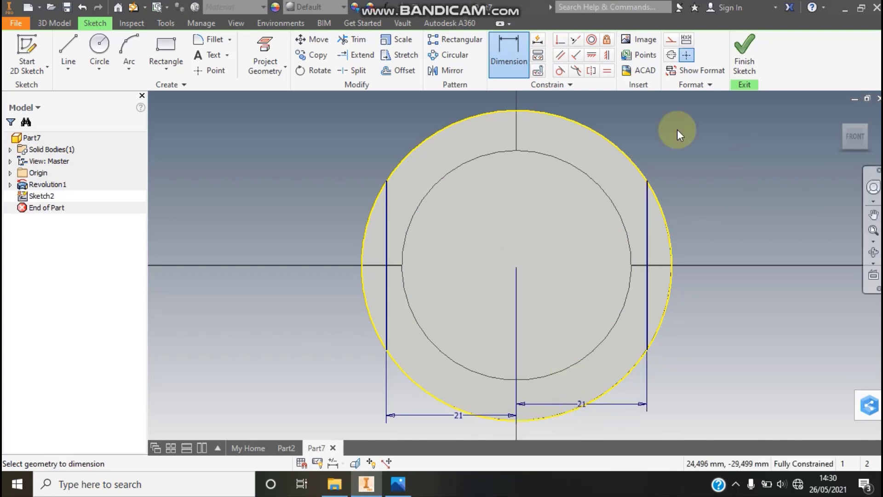
Step: Finish the sketch and extrude the two circle segments outside the chords as a 10 mm cut back through the flange
click(745, 57)
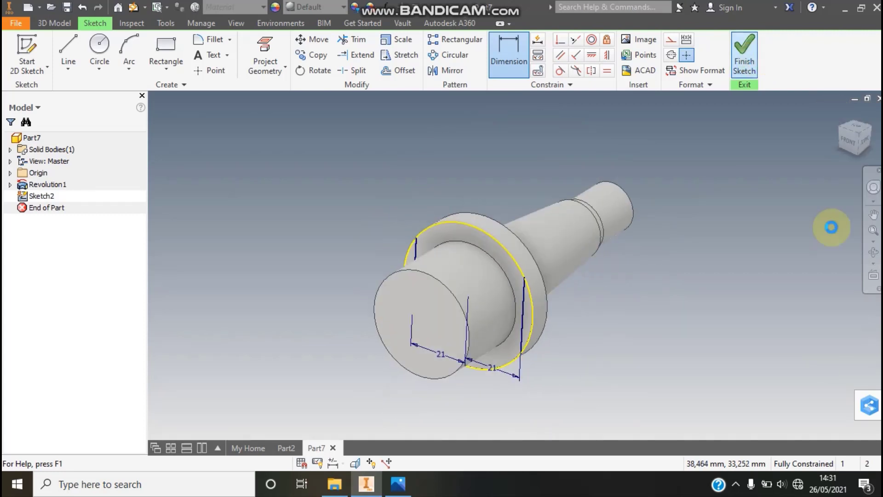
click(70, 48)
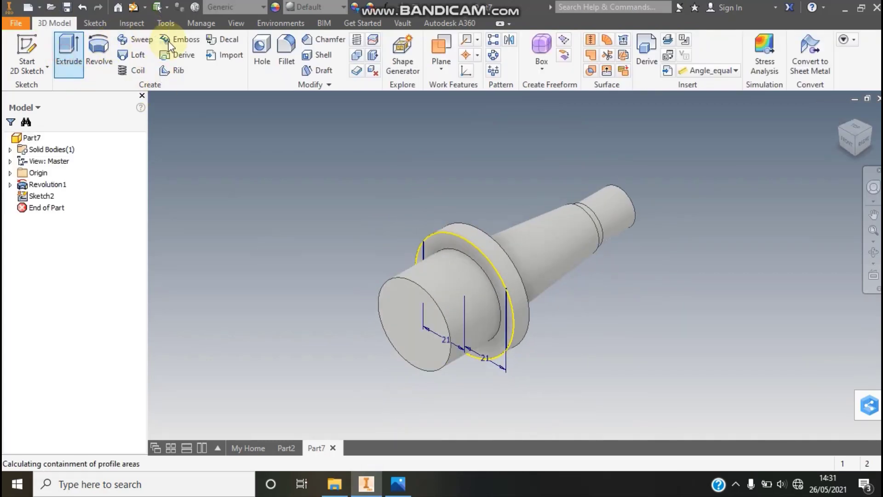
click(419, 254)
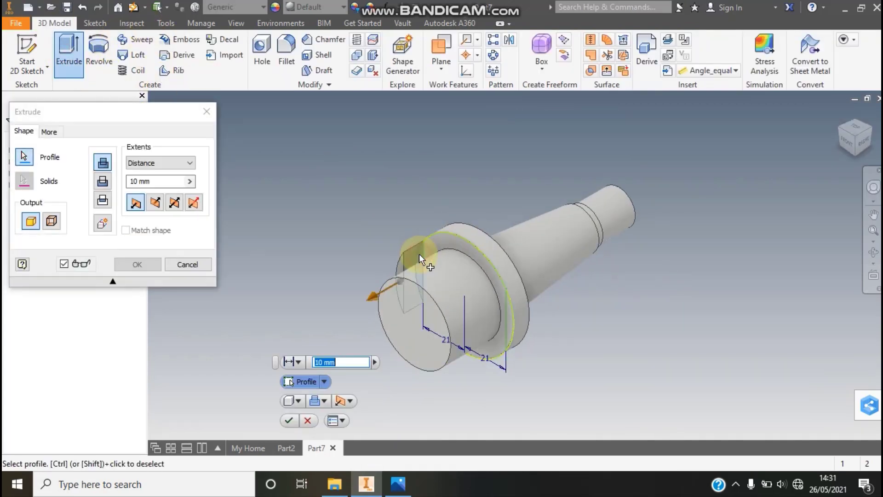
click(509, 318)
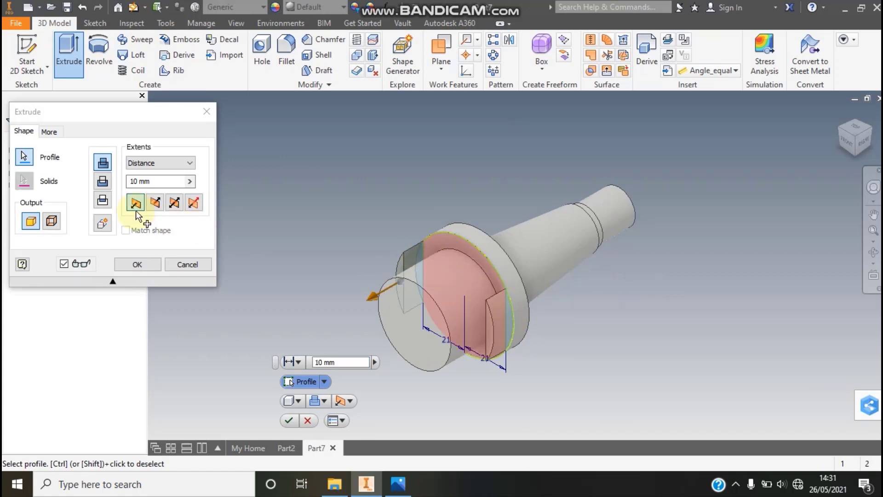
click(157, 208)
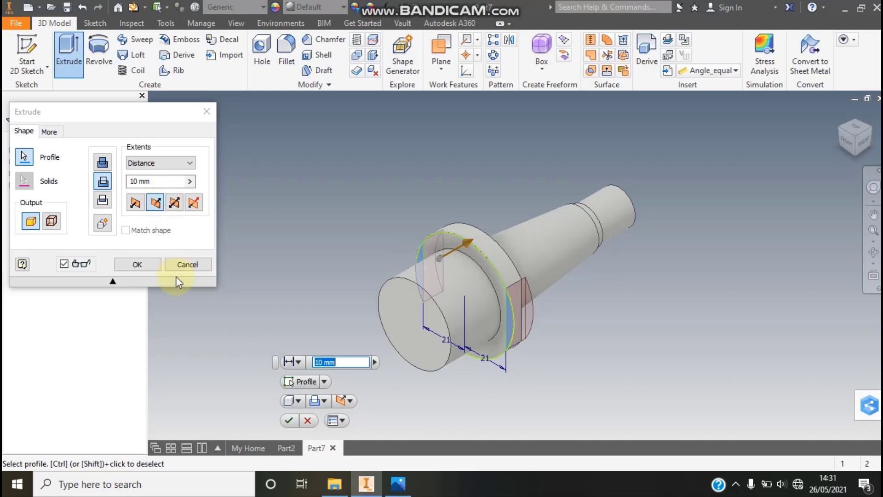
click(147, 263)
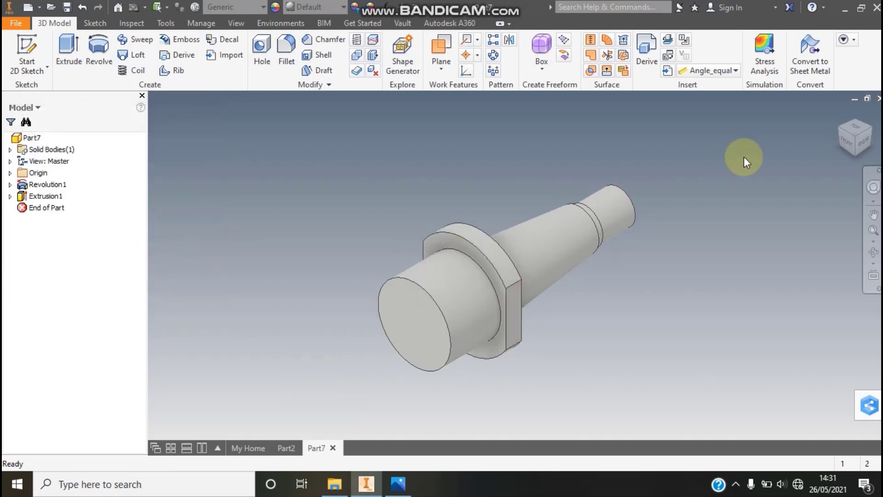
Step: Examine the flange flats from another angle and compare them with the slotted flange of the finished arbor in Part2
click(839, 126)
click(853, 129)
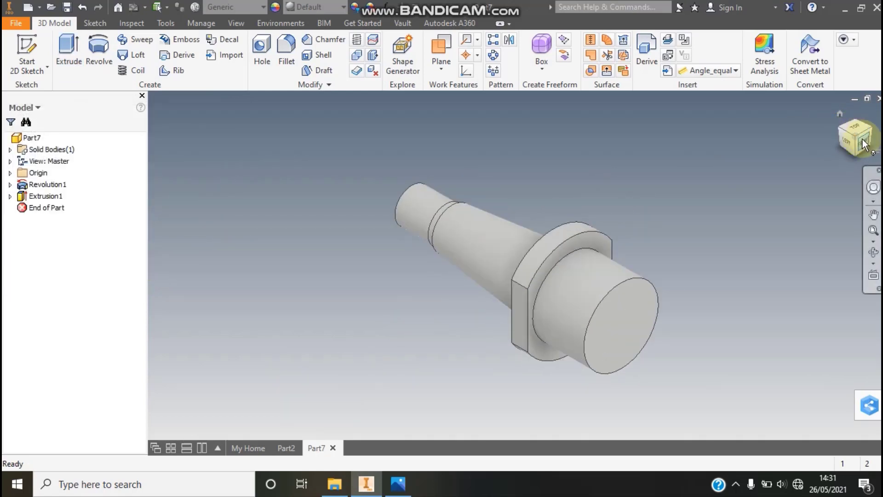
click(288, 446)
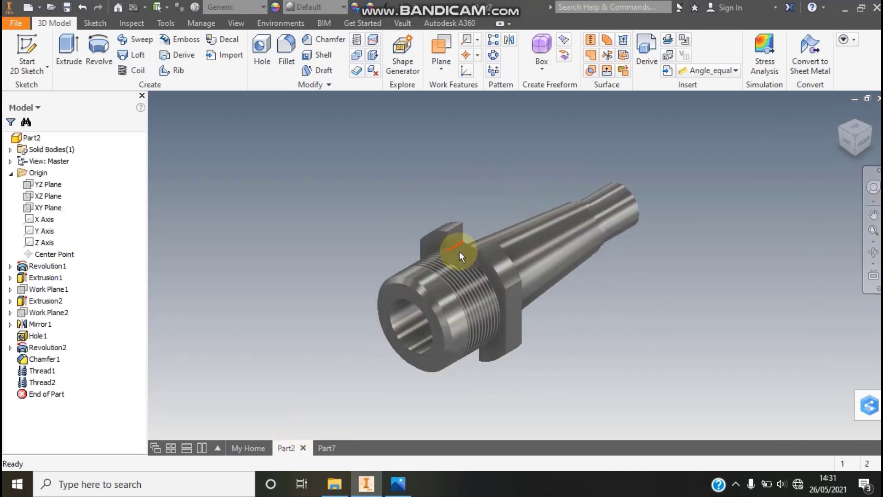
click(338, 445)
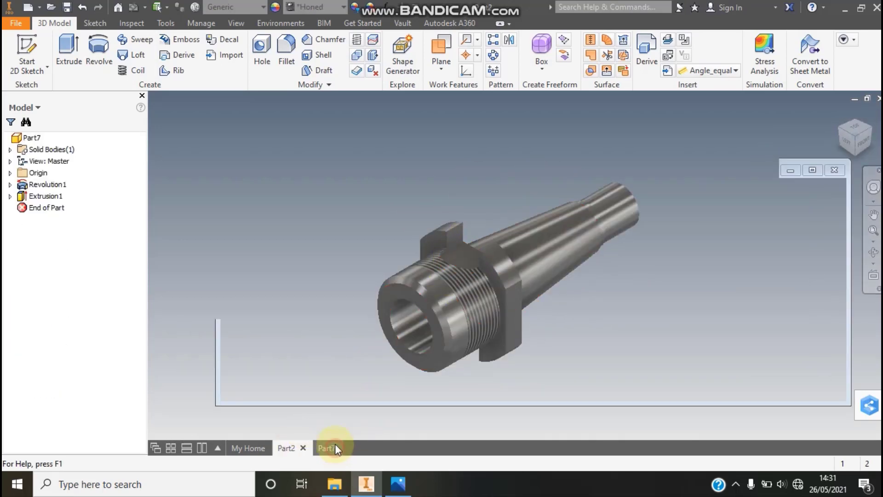
Step: Create a work plane offset 25 mm upward from the origin XZ plane
click(452, 48)
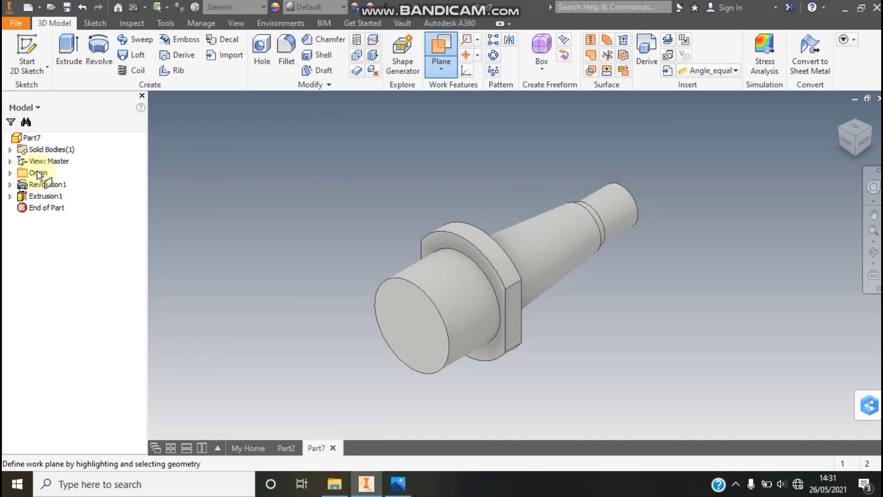
click(10, 173)
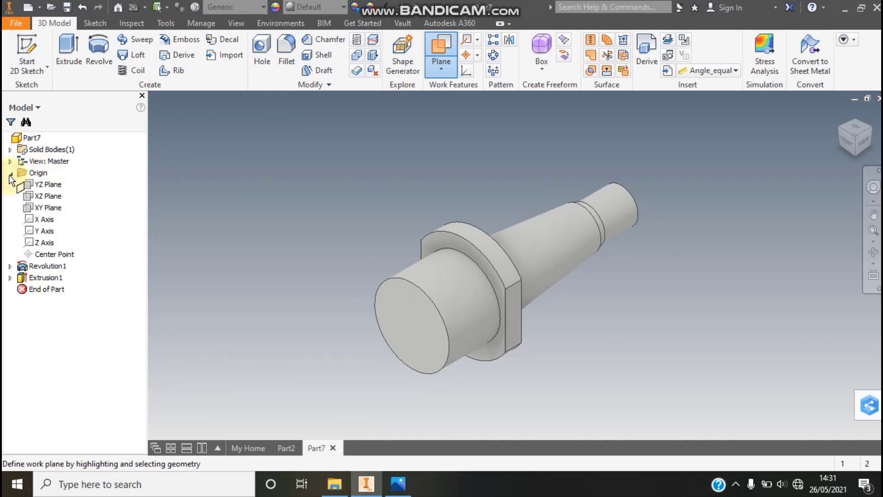
click(52, 195)
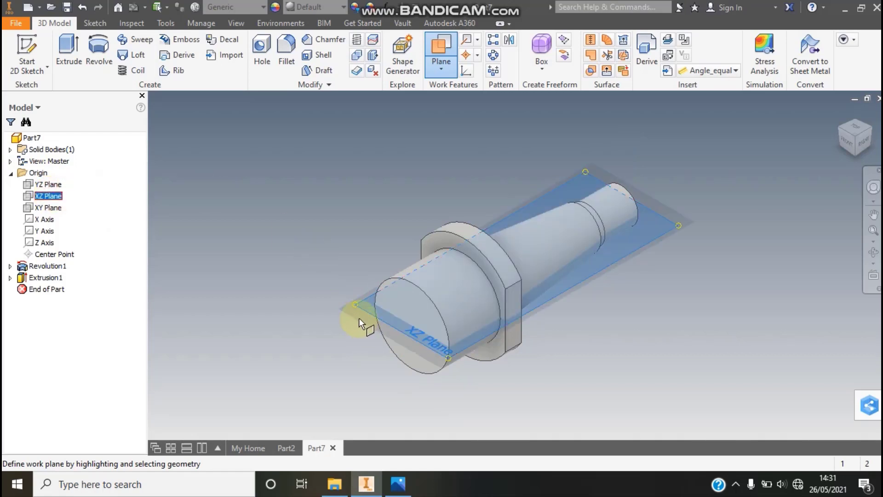
drag(359, 319, 555, 162)
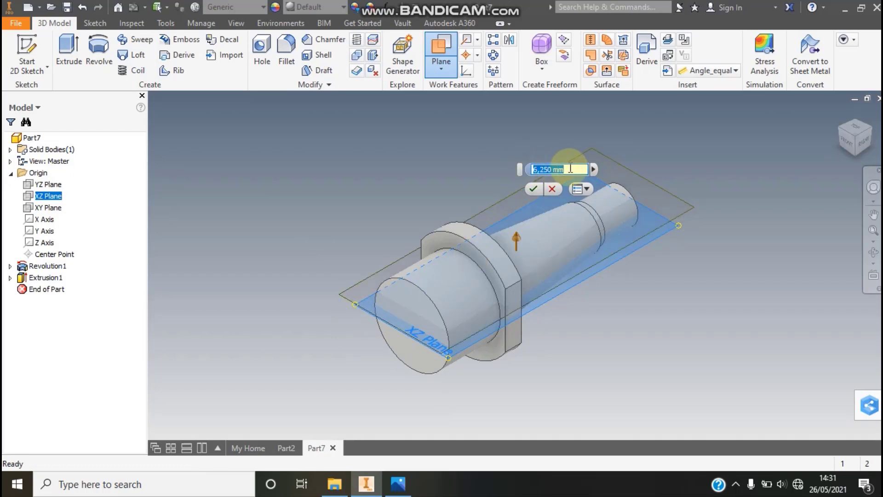
text(25)
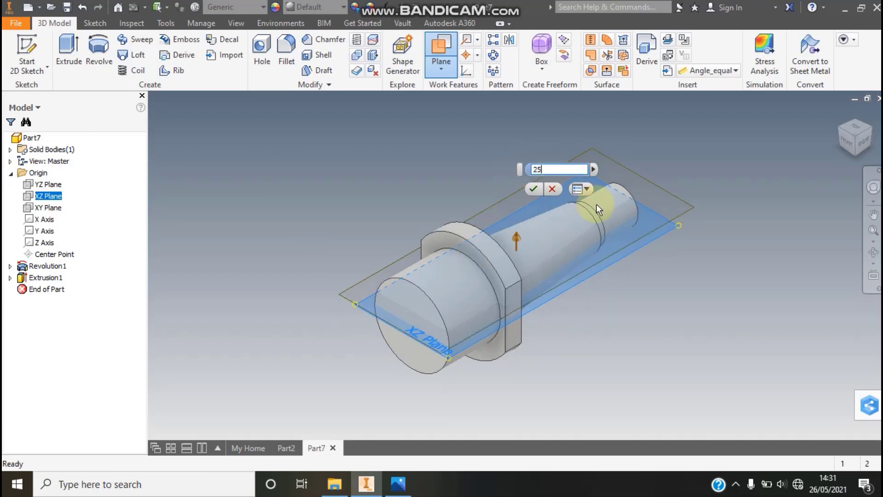
click(533, 189)
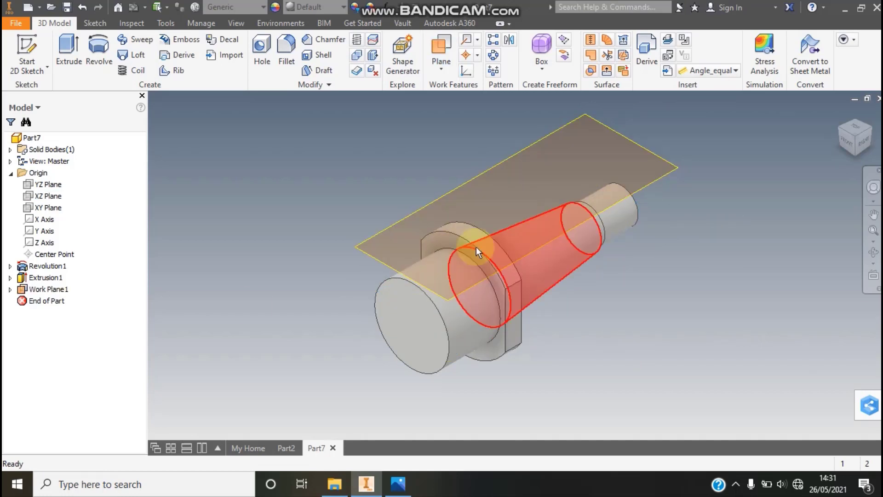
Step: Start a 2D sketch on the offset work plane and draw a centerline across the flange's width along the arbor axis
click(488, 173)
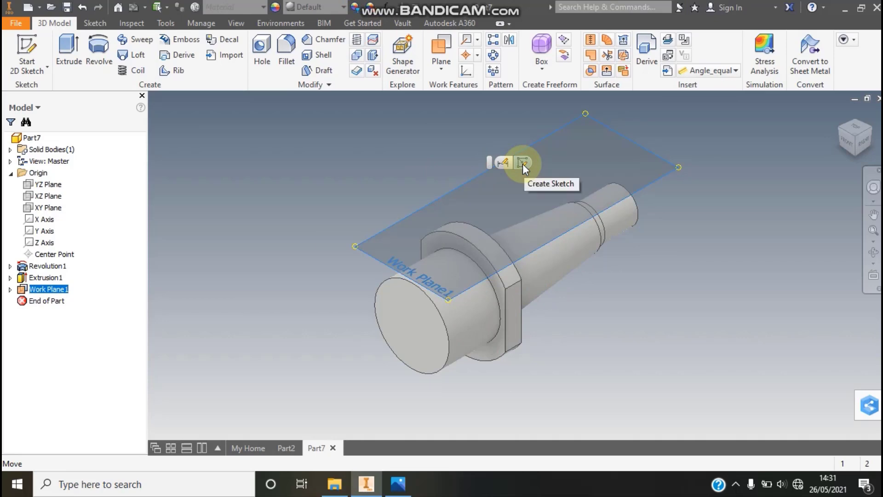
click(523, 164)
click(874, 230)
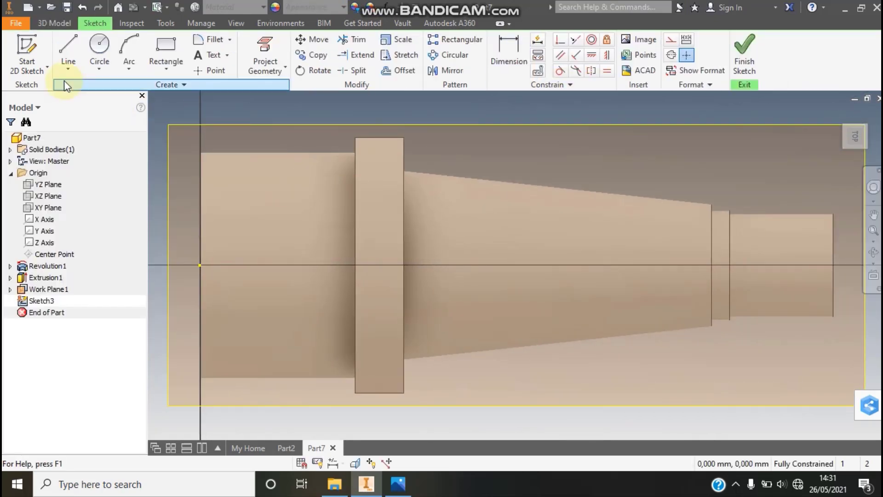
click(67, 48)
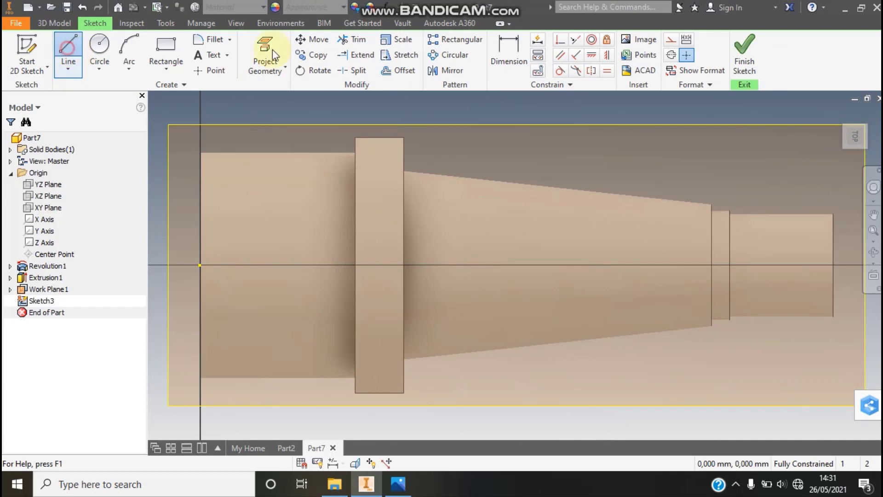
click(672, 55)
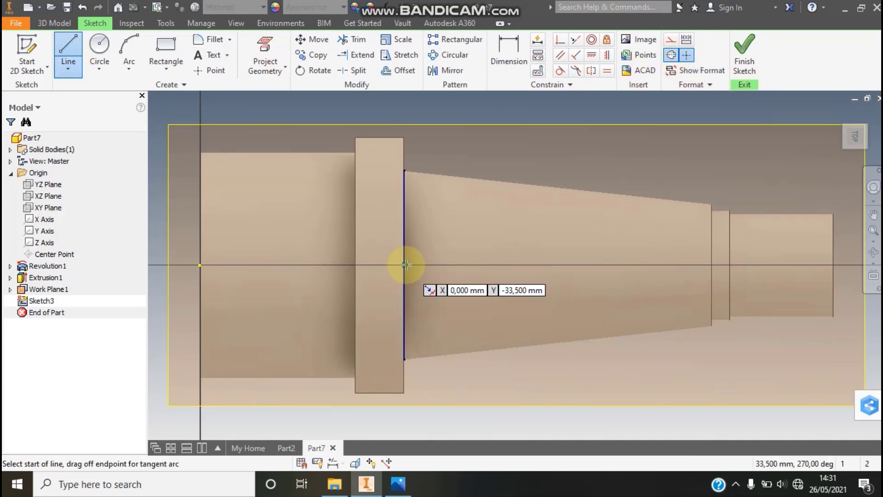
click(404, 265)
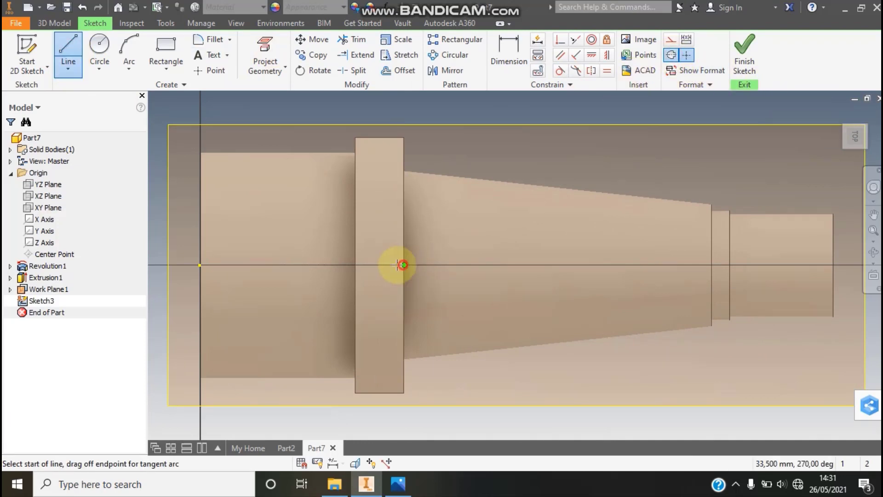
double_click(355, 264)
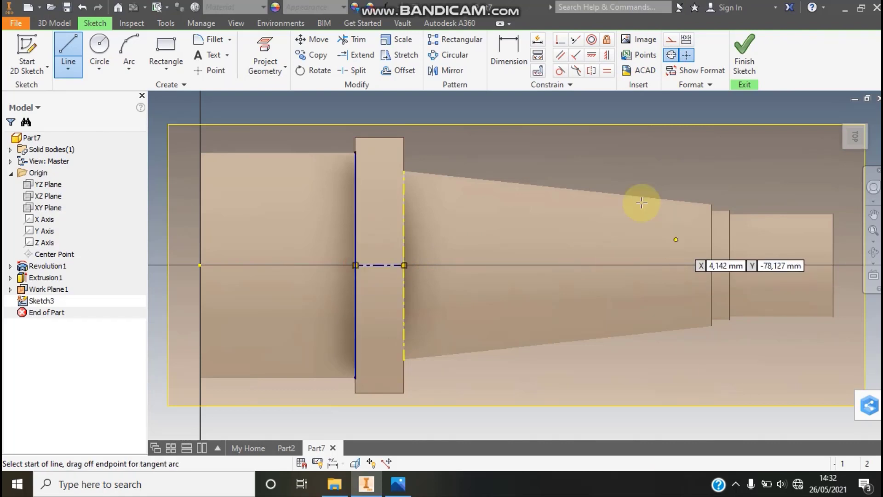
key(Escape)
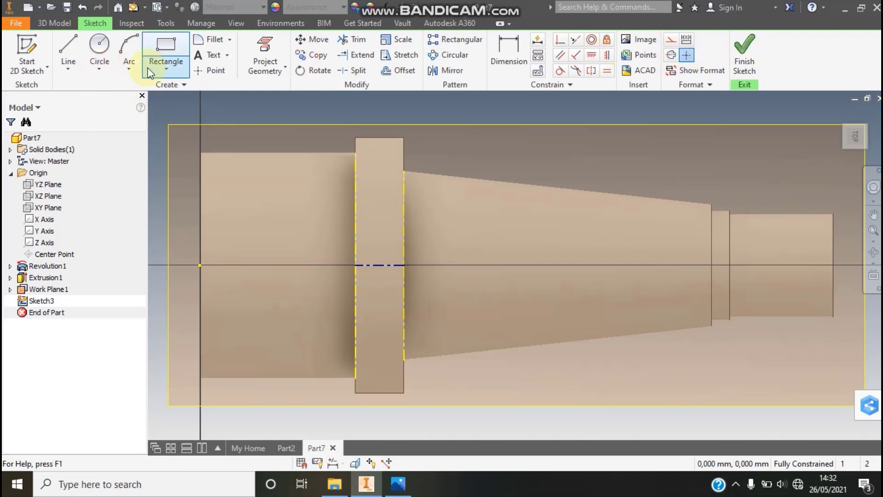
Step: Draw a line across the flange about 6.9 mm above the centerline and continue it with a tangent half-circle arc over the wide cylinder
click(69, 49)
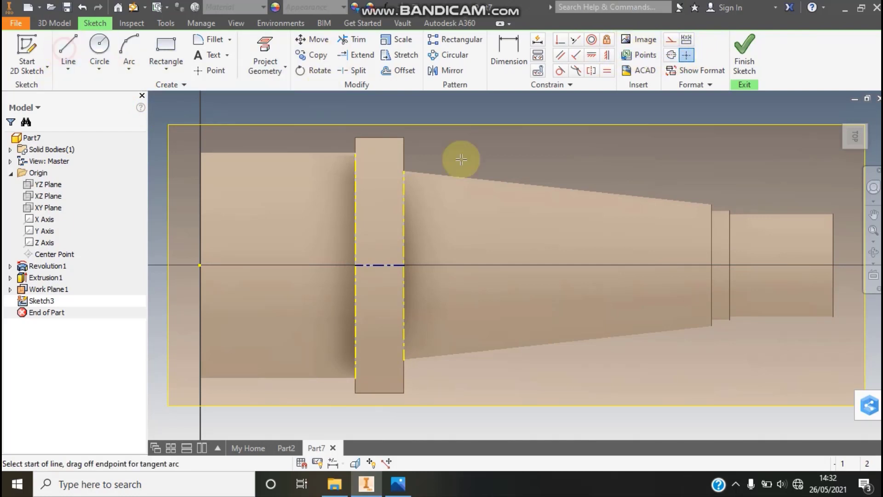
click(403, 223)
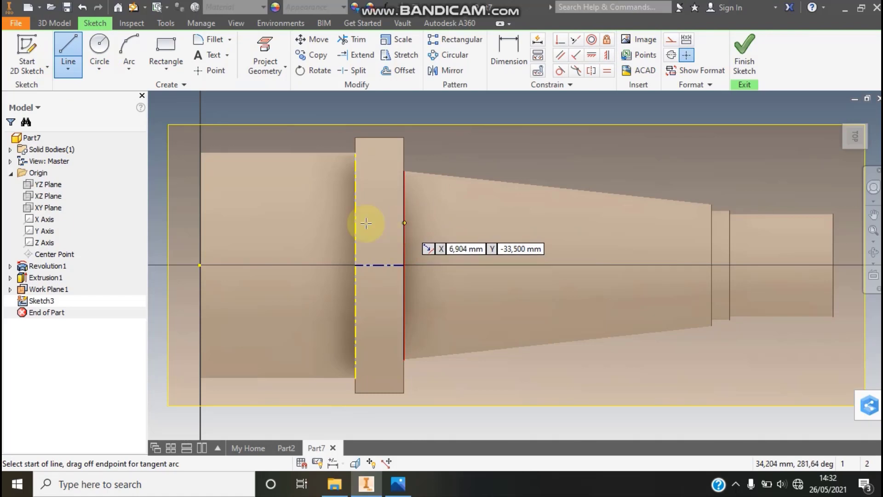
double_click(354, 223)
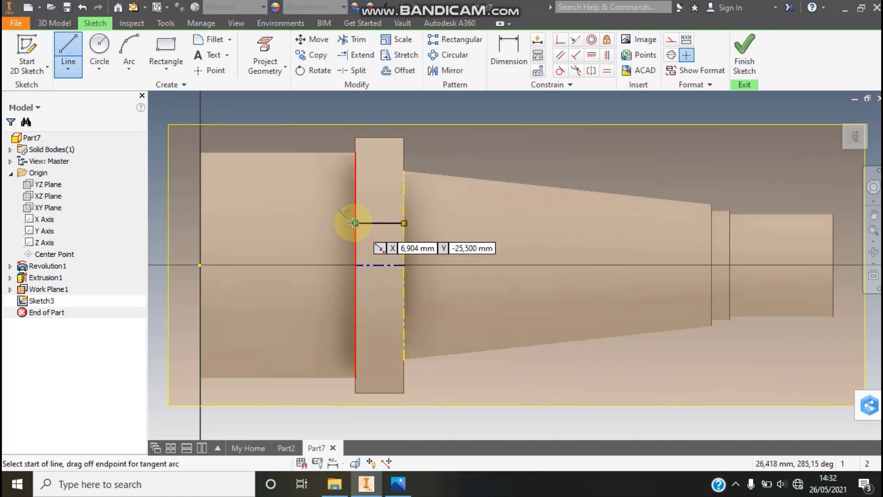
click(355, 224)
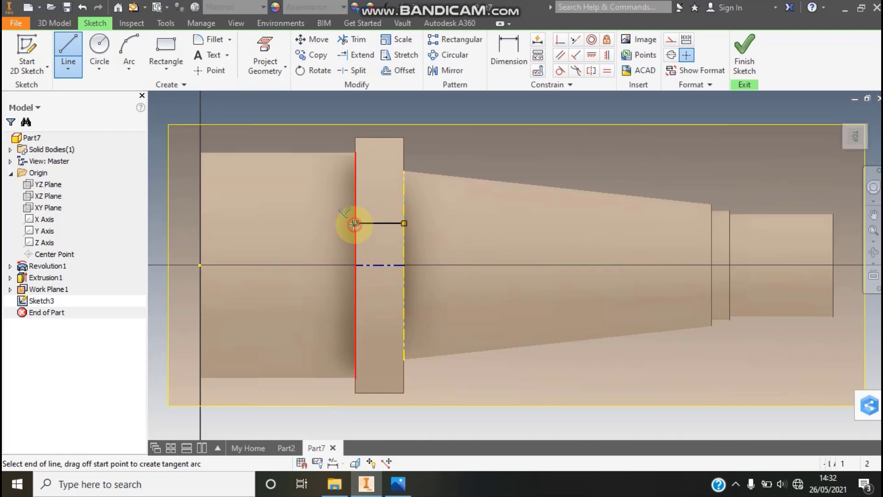
mouse_move(354, 225)
mouse_down()
mouse_move(312, 240)
mouse_move(312, 299)
mouse_move(354, 306)
mouse_up()
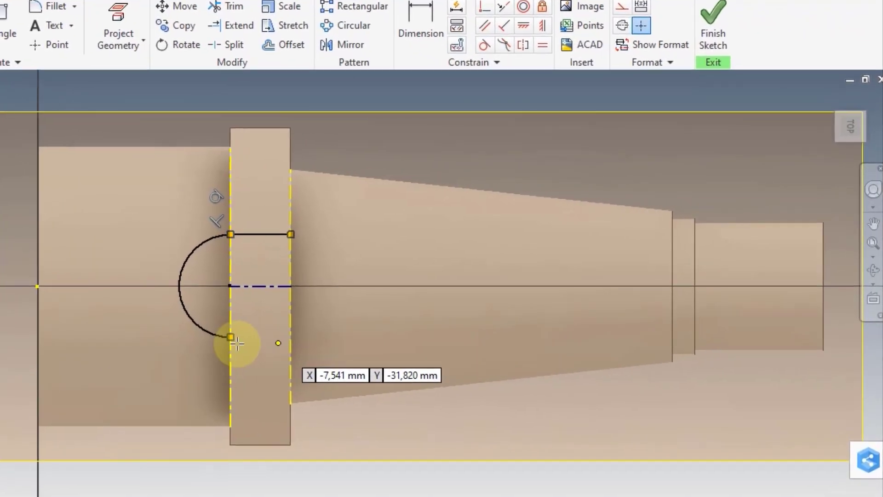
Step: Close the slot profile with a line below the centerline across the flange and a line along the flange's taper-side edge
click(289, 336)
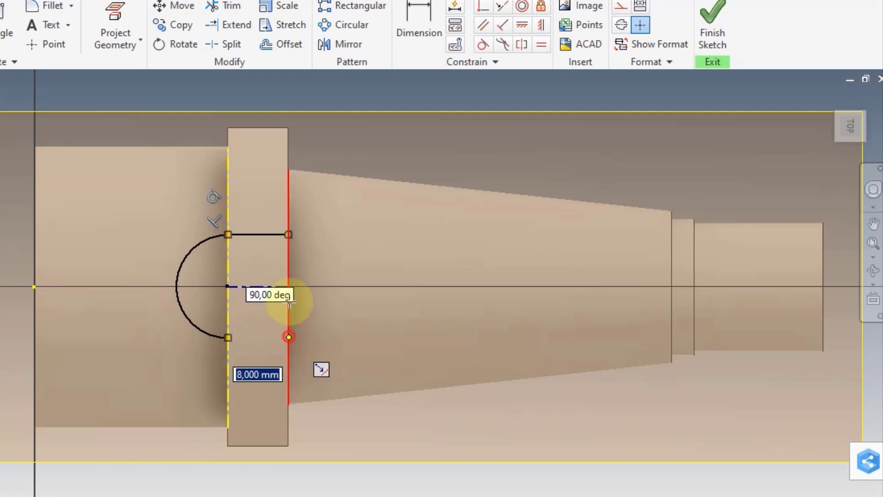
click(288, 235)
click(290, 337)
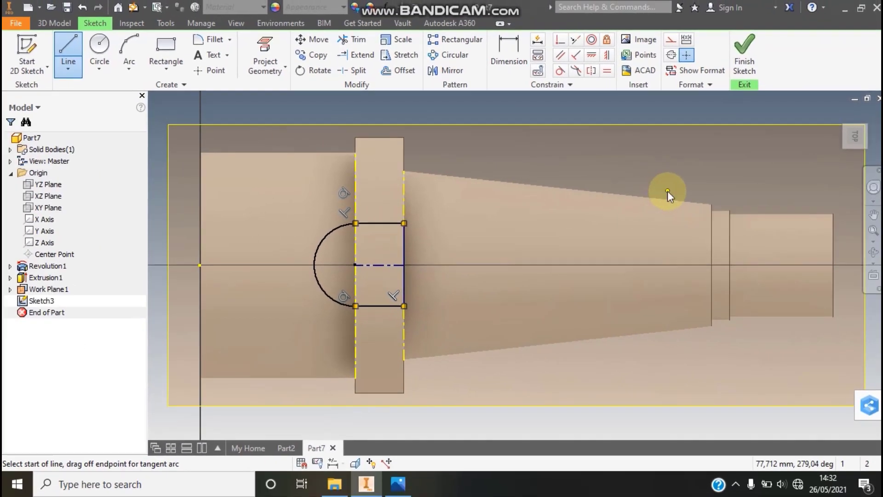
key(Escape)
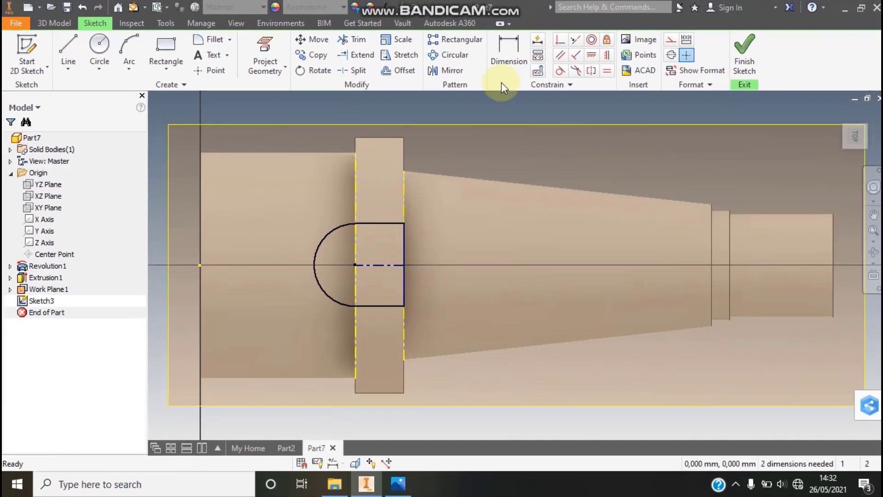
Step: Set the slot profile's width to 16 mm and make the arc's center coincident with the centerline's endpoint on the wide-cylinder side
click(505, 64)
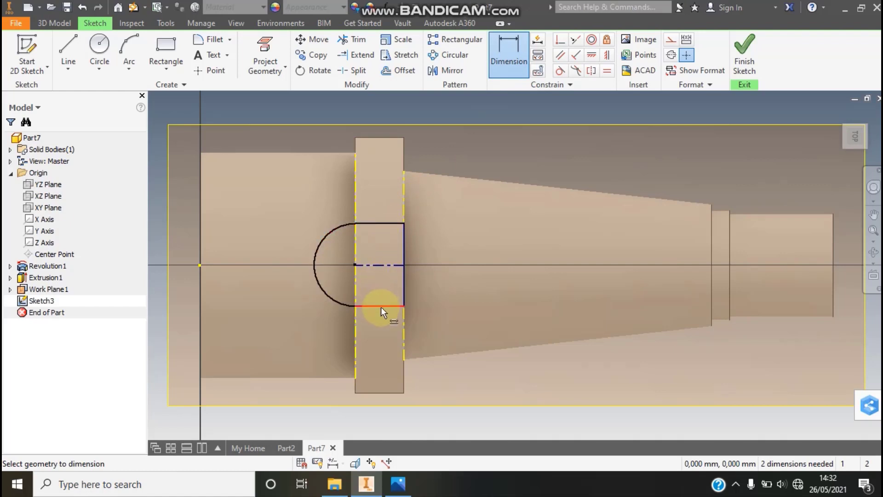
click(390, 222)
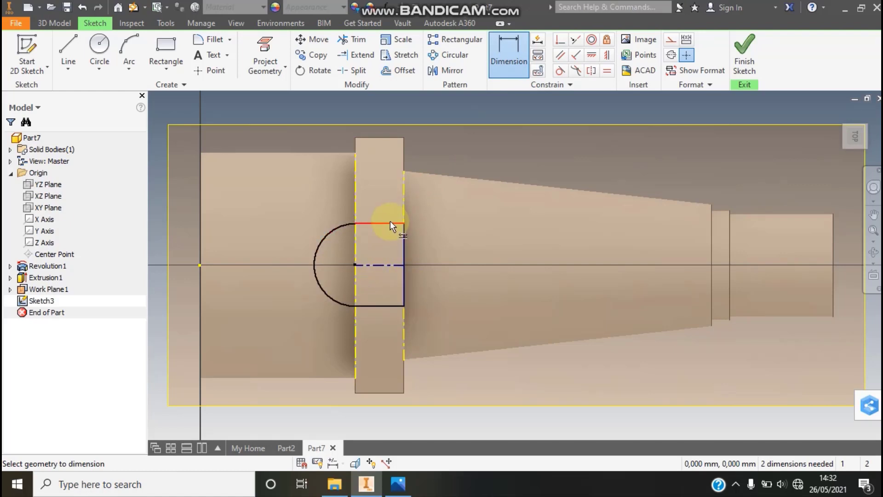
click(390, 305)
click(459, 266)
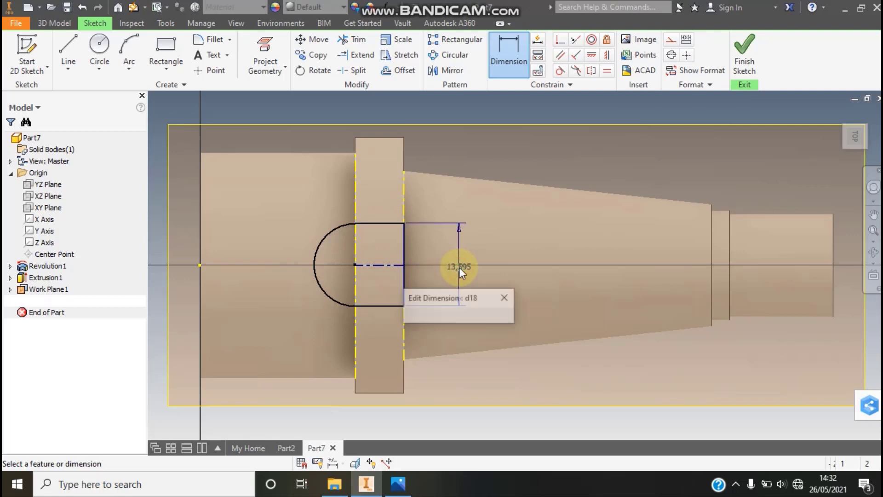
text(16)
click(507, 317)
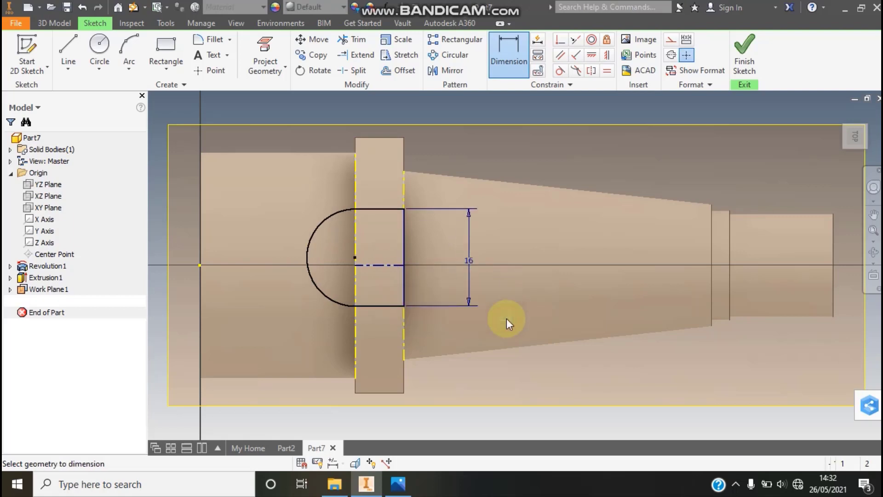
click(310, 275)
key(Escape)
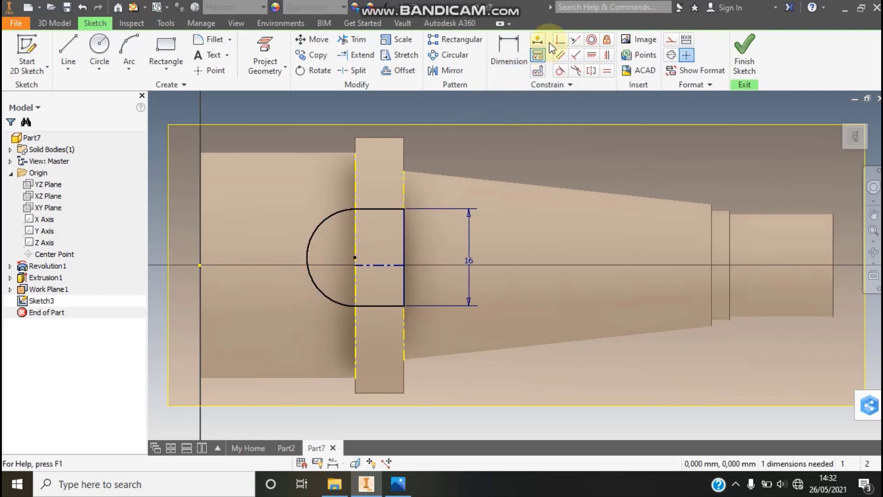
click(355, 258)
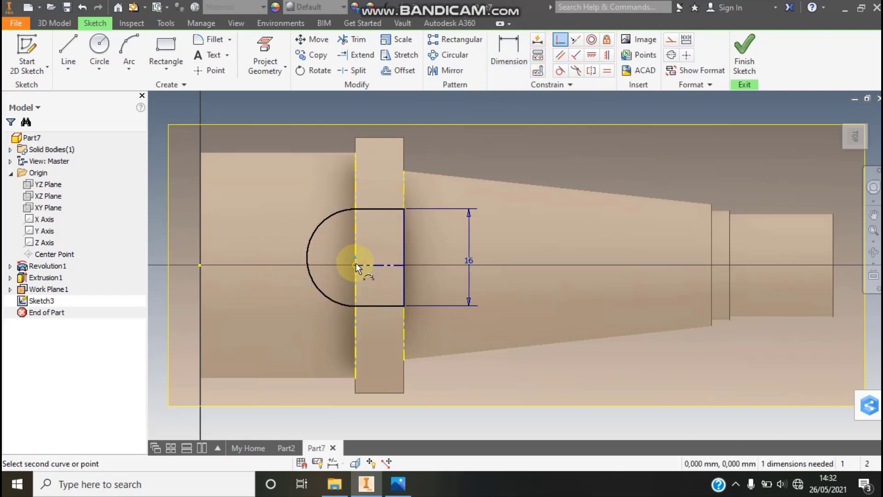
click(360, 266)
click(509, 51)
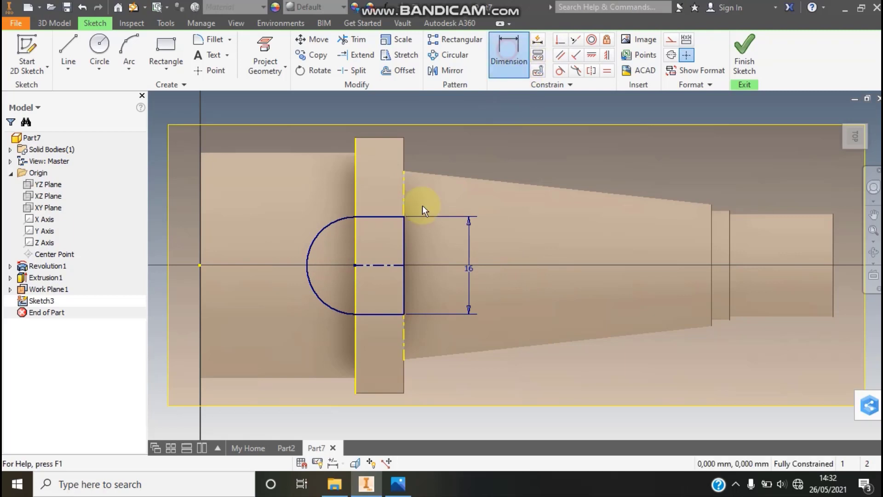
click(377, 218)
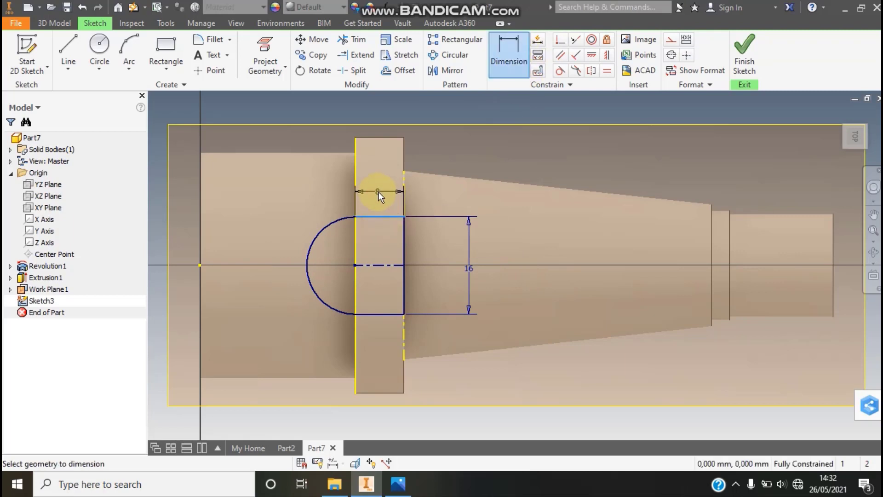
key(Escape)
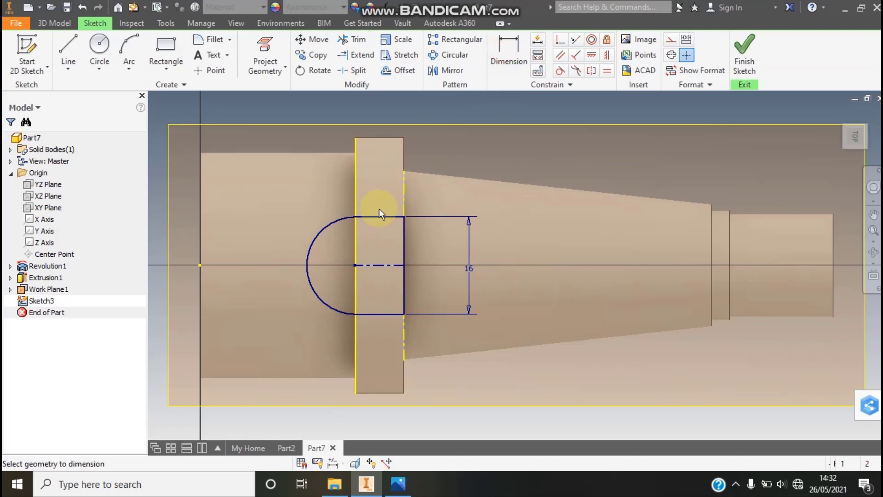
click(384, 191)
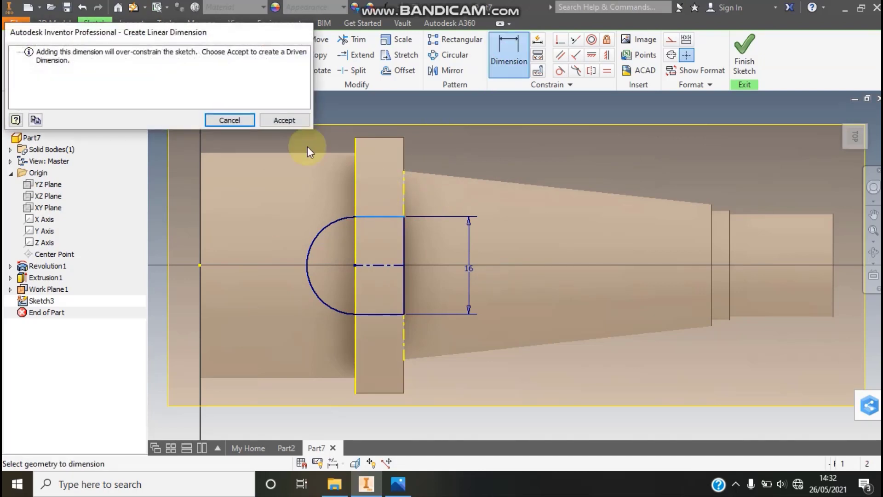
click(228, 121)
click(314, 288)
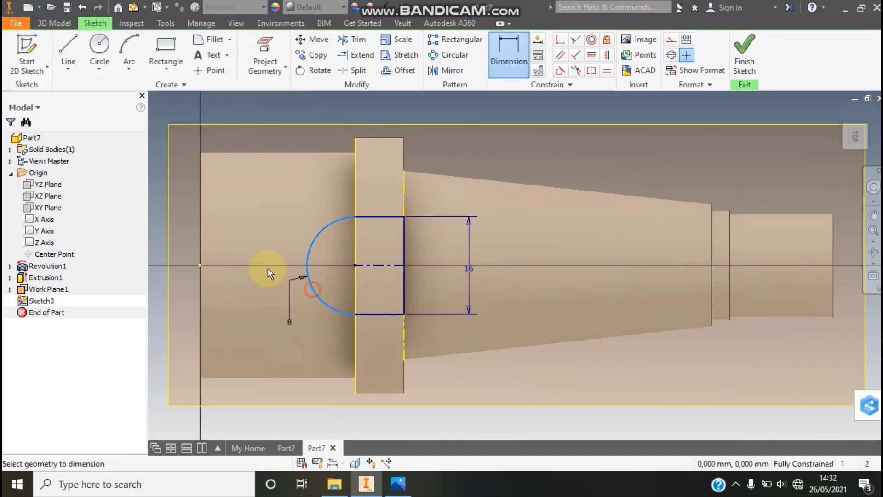
key(Escape)
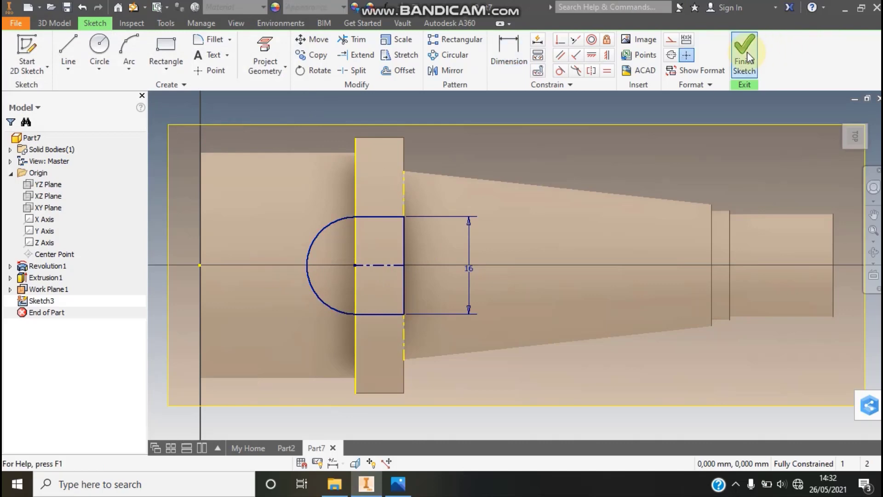
Step: Finish the slot sketch
click(745, 52)
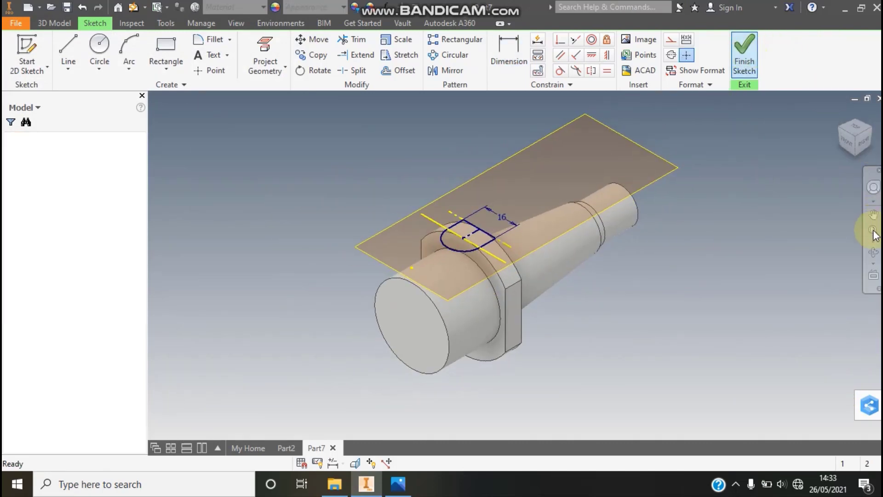
Step: Try to extrude the slot profile 9.5 mm from the work plane down toward the arbor, joined to the body
click(69, 52)
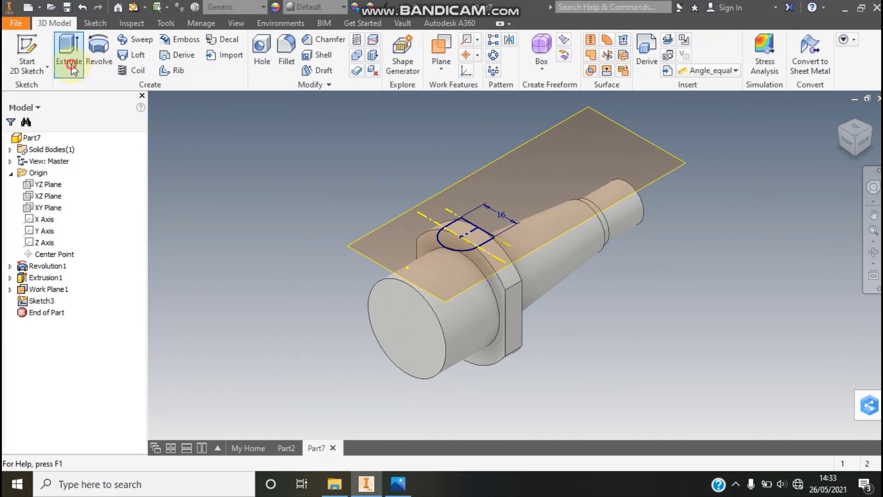
click(448, 239)
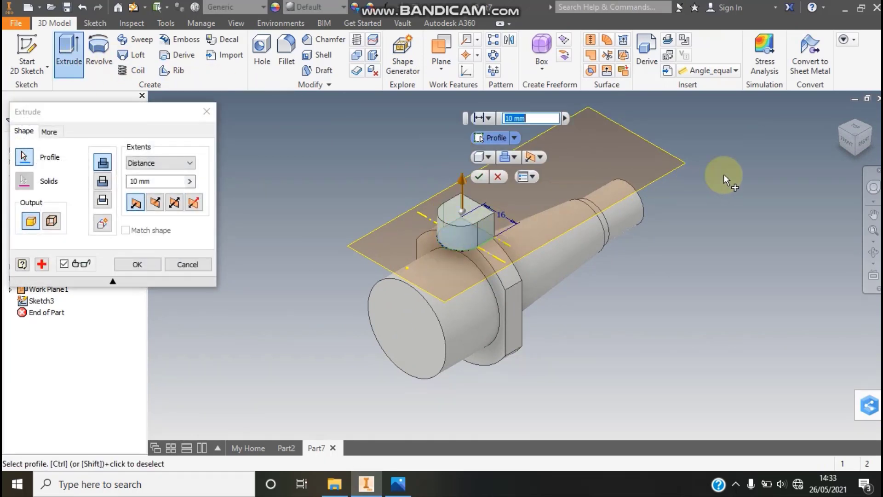
click(154, 205)
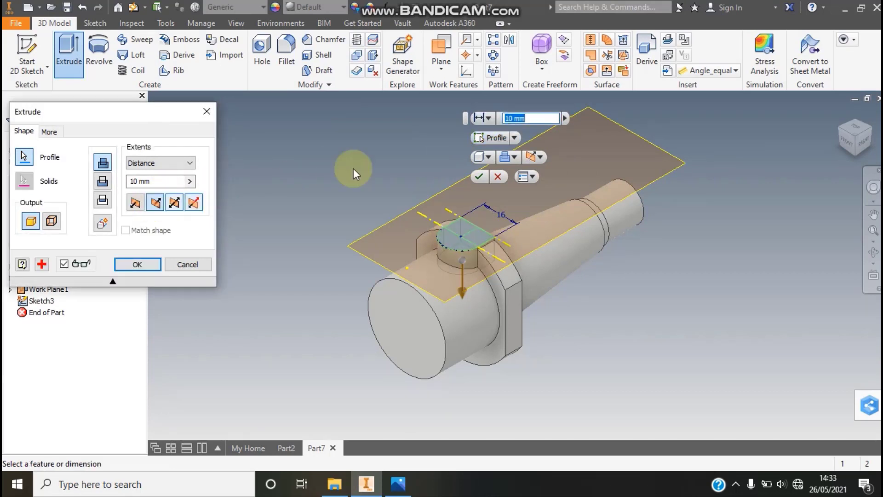
click(167, 181)
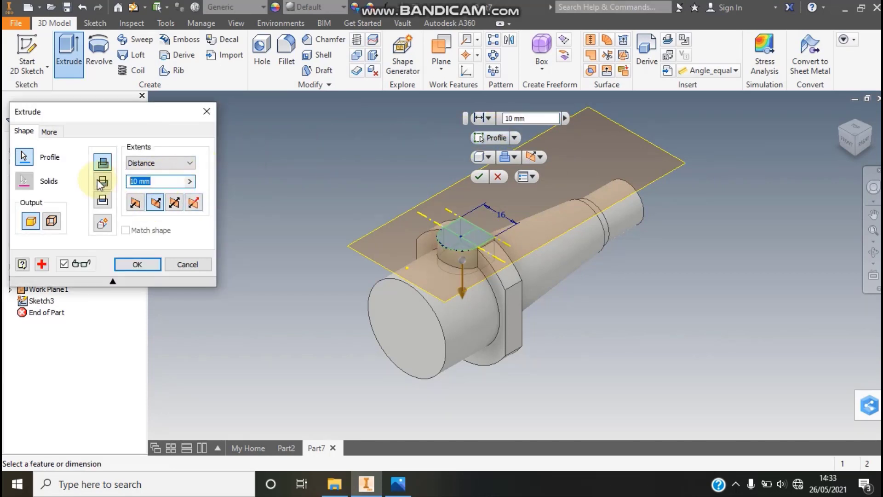
text(9.5)
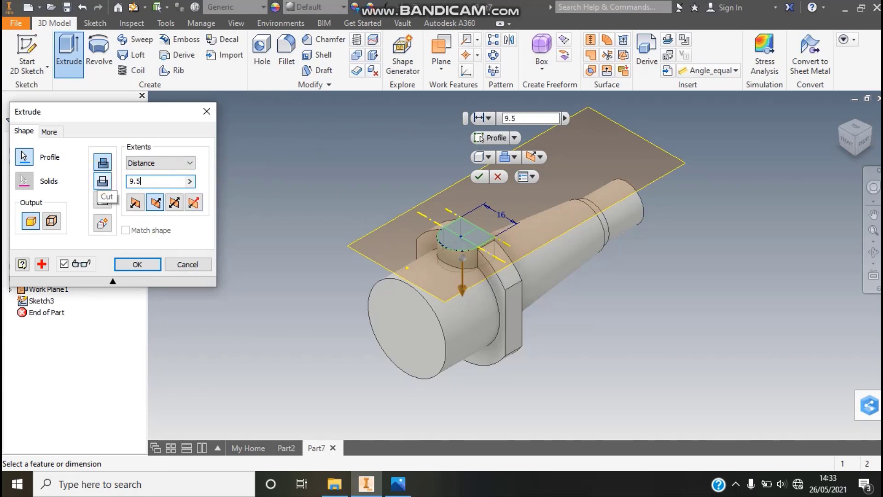
key(Return)
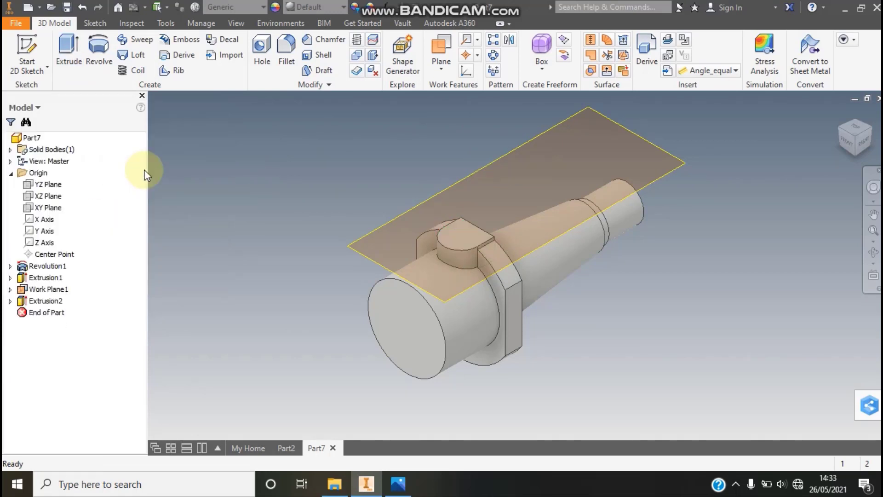
Step: Cut the slot into the flange by extruding the slot profile 9.5 mm down toward the arbor axis
click(69, 51)
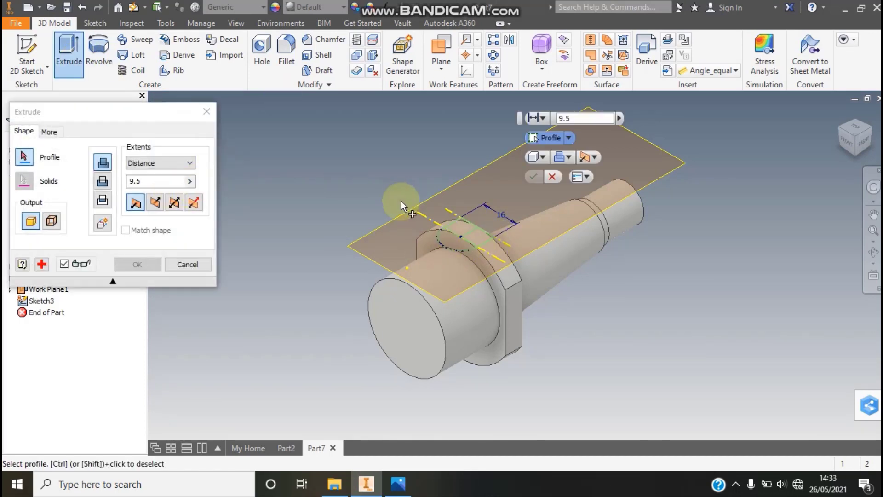
click(155, 202)
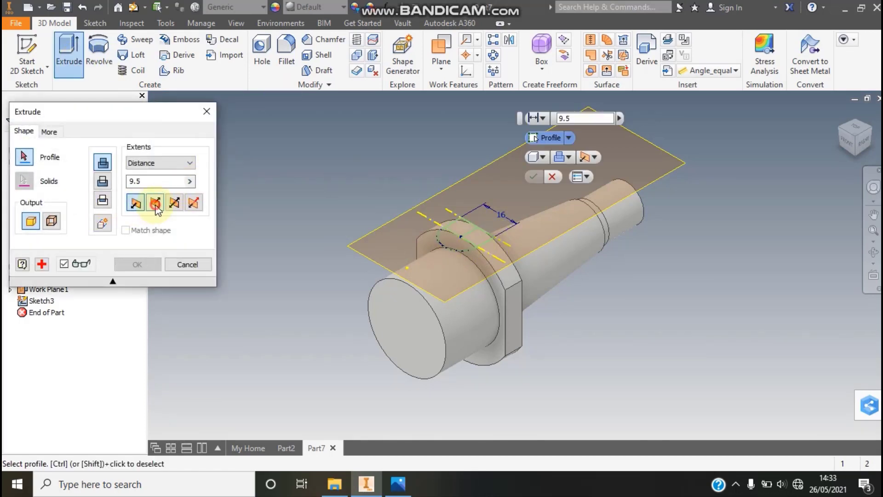
click(104, 182)
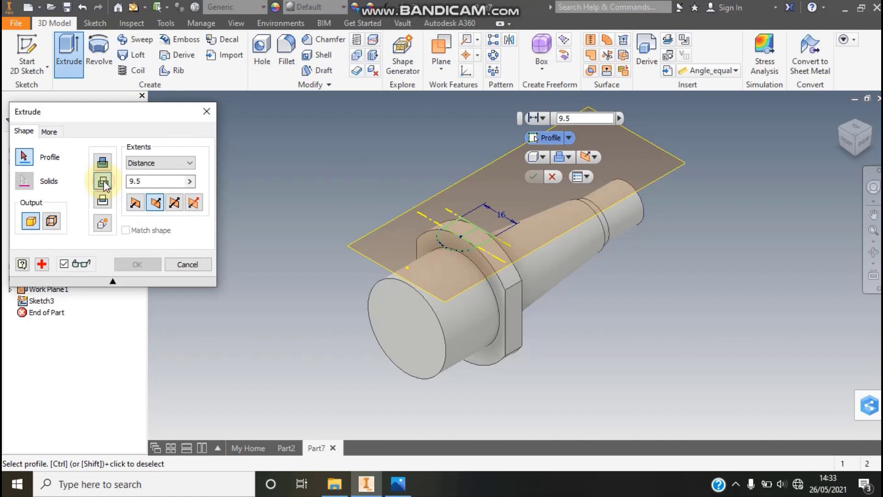
click(444, 239)
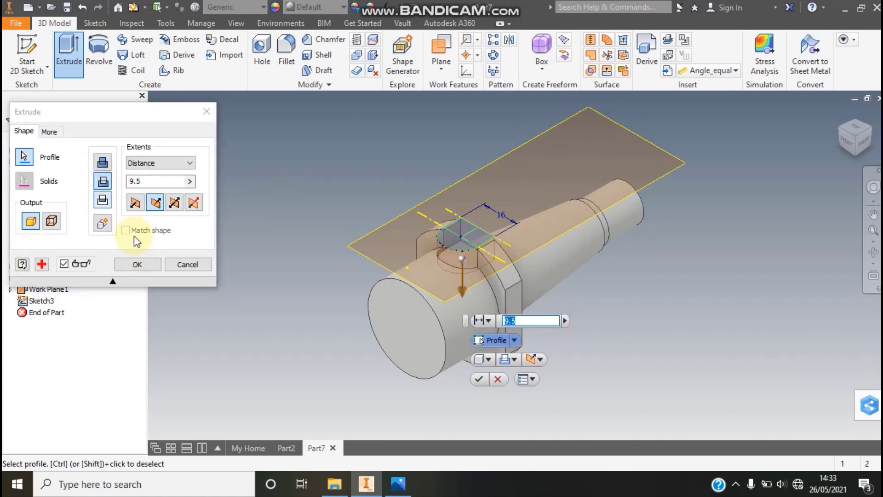
click(137, 264)
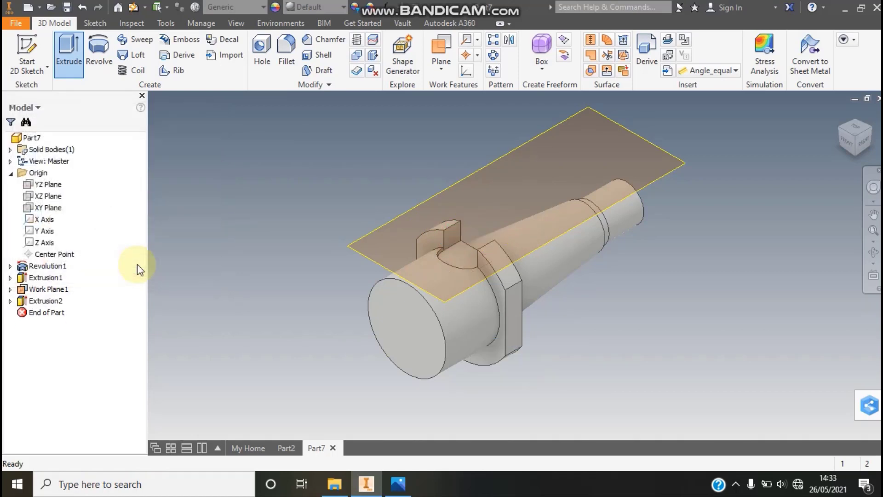
Step: Hide the offset work plane above the flange slot
click(529, 145)
right_click(525, 123)
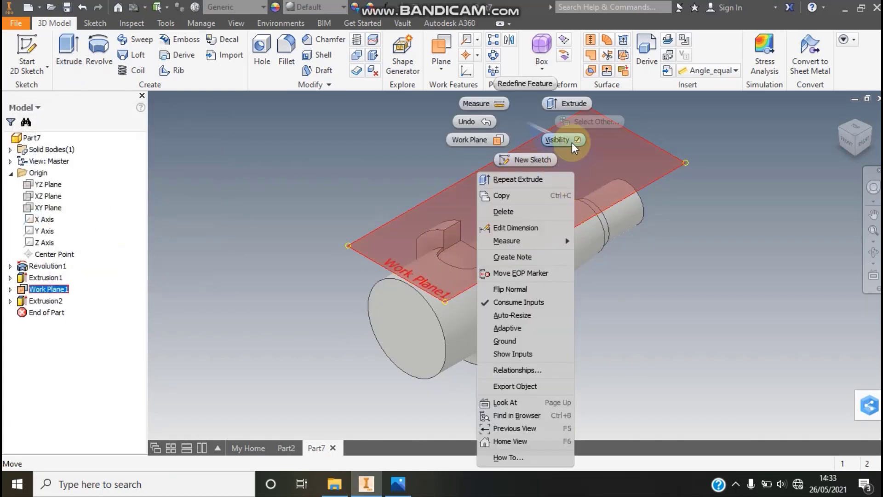
click(573, 142)
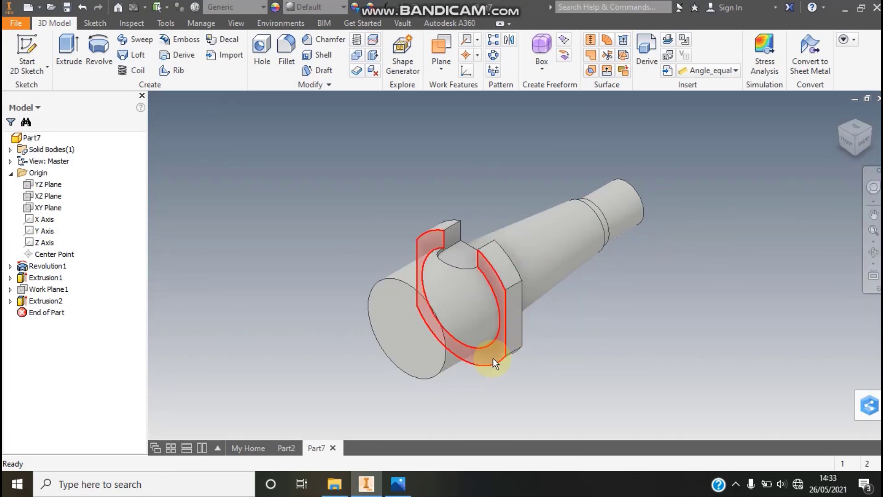
Step: Create a work plane on the origin XZ plane with an offset of 0 mm
click(442, 49)
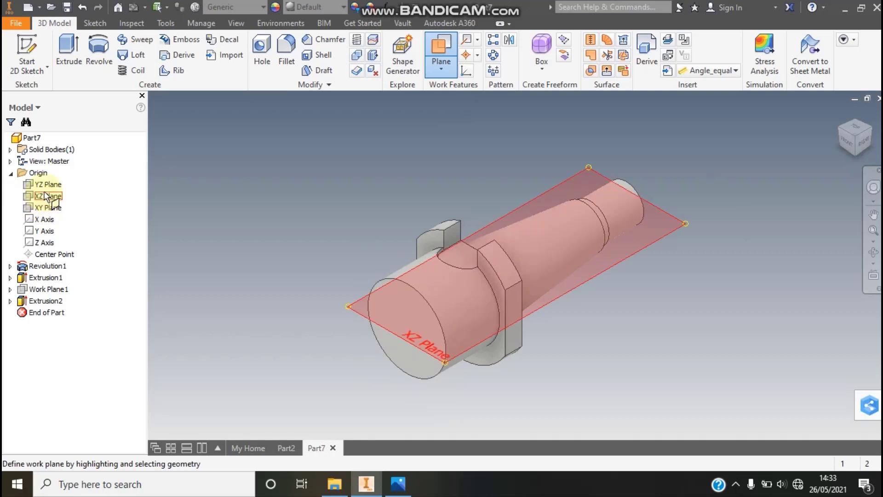
click(46, 196)
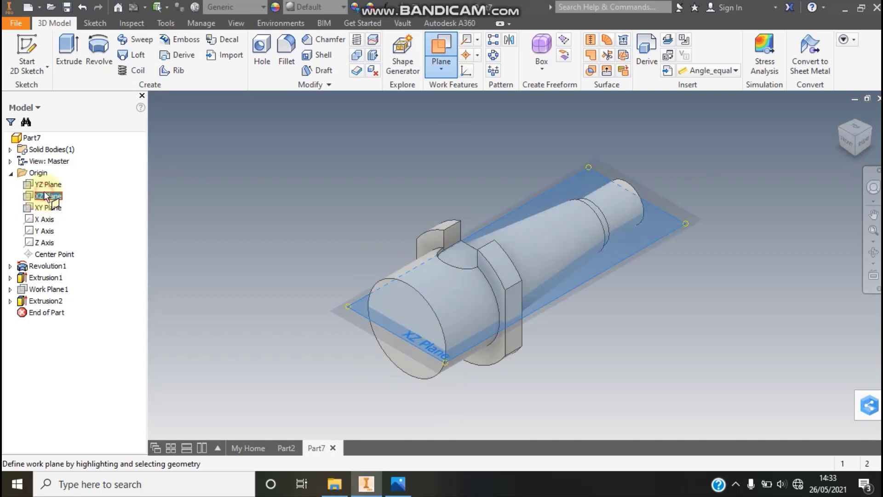
click(349, 317)
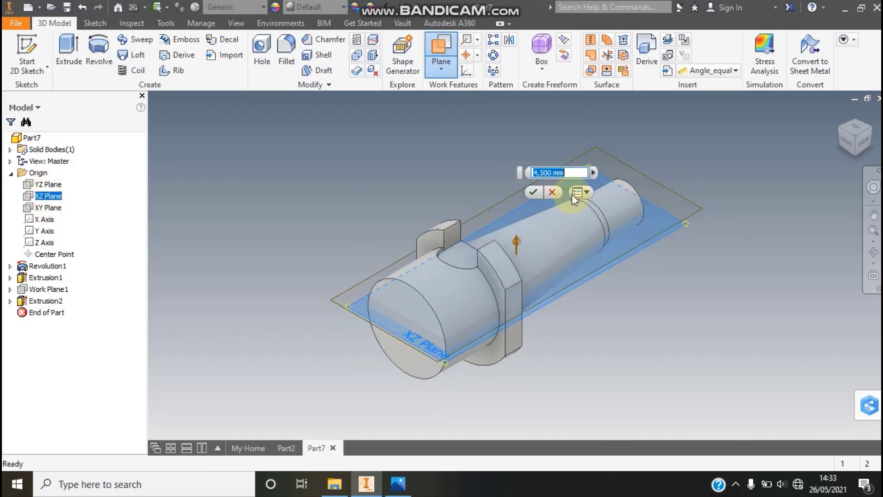
text(0)
click(533, 192)
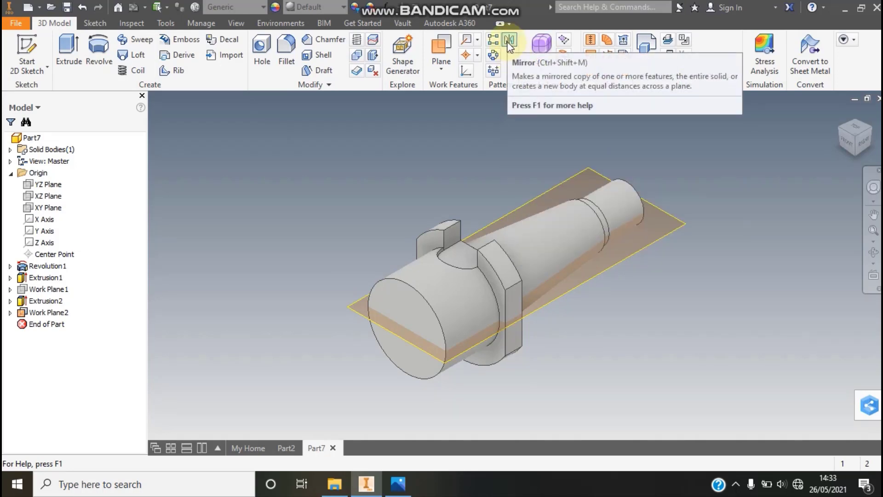
Step: Mirror the flange slot cut across the work plane through the arbor axis to the opposite side
click(509, 39)
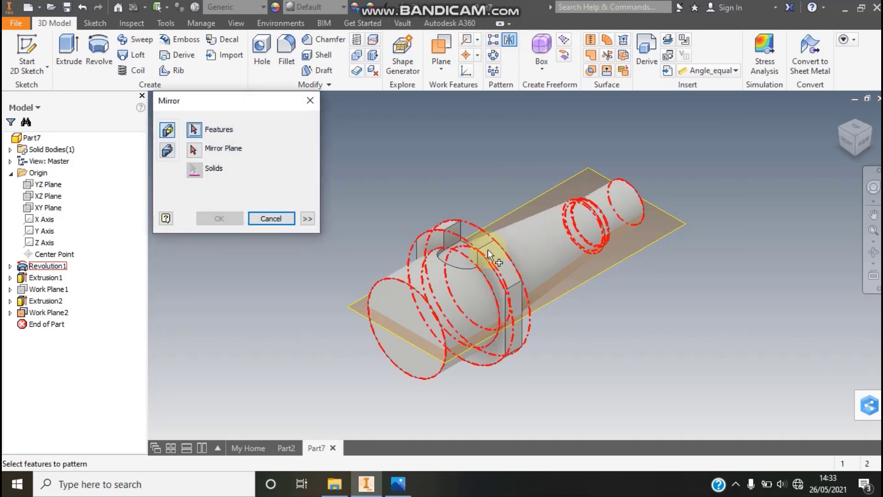
click(463, 245)
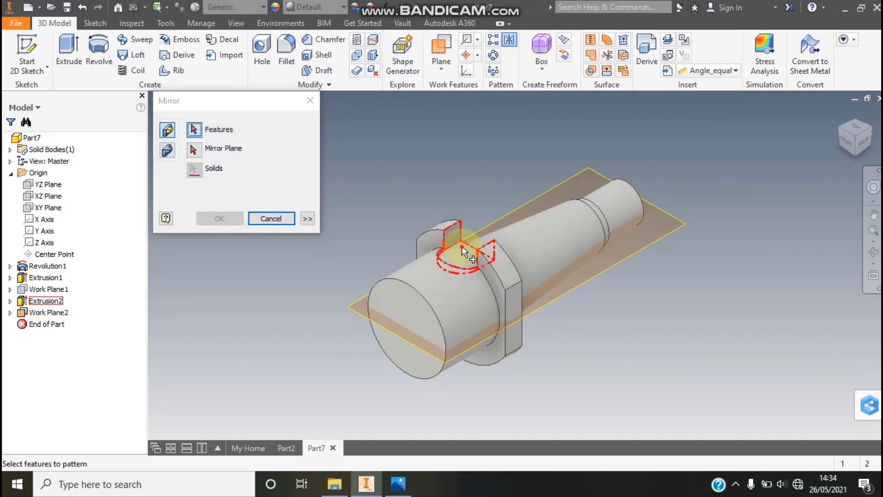
click(202, 159)
click(194, 152)
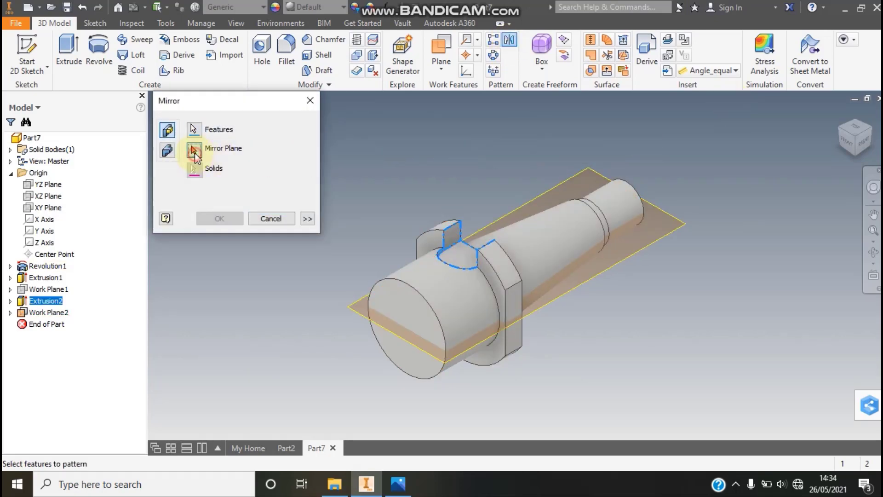
click(673, 230)
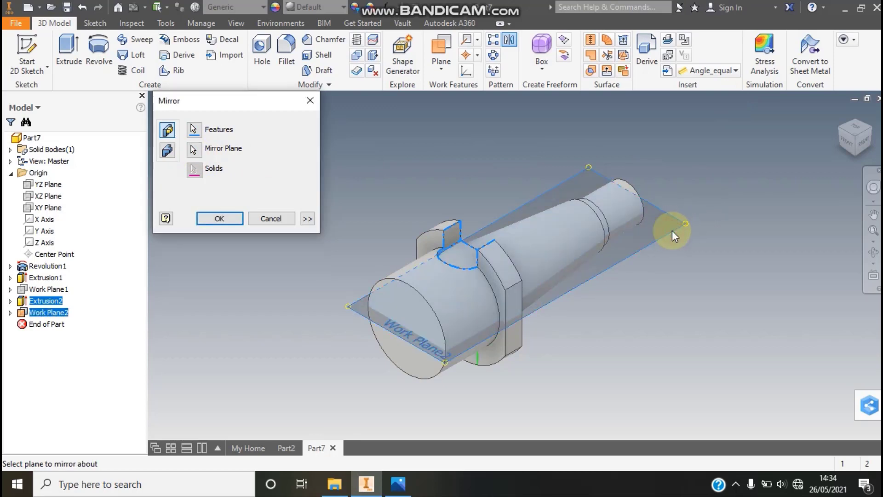
click(213, 219)
click(854, 156)
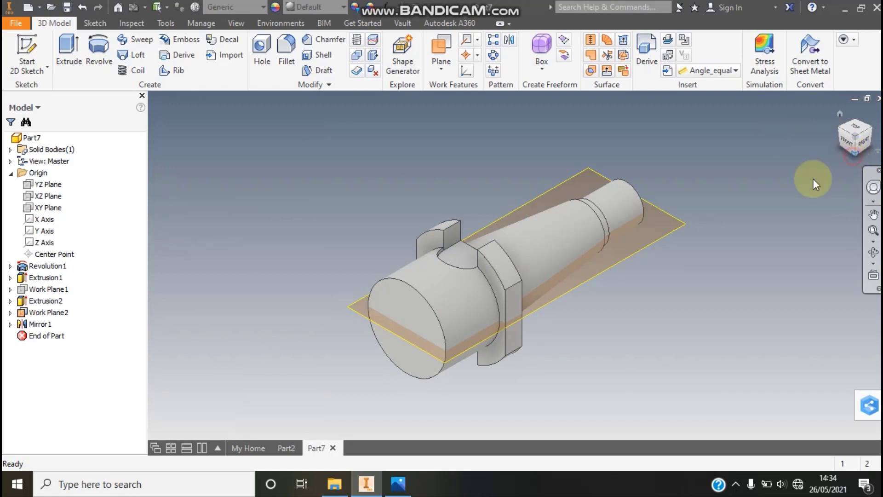
click(855, 121)
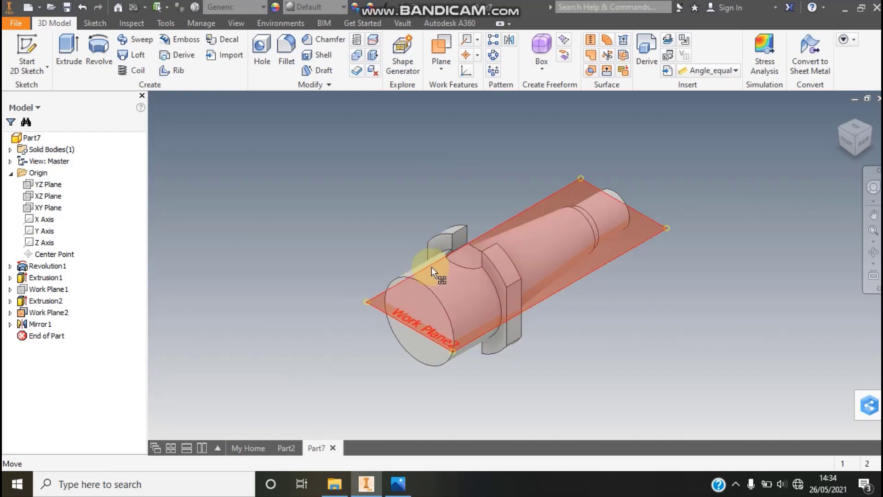
Step: Hide the mirror work plane running through the arbor axis
click(432, 267)
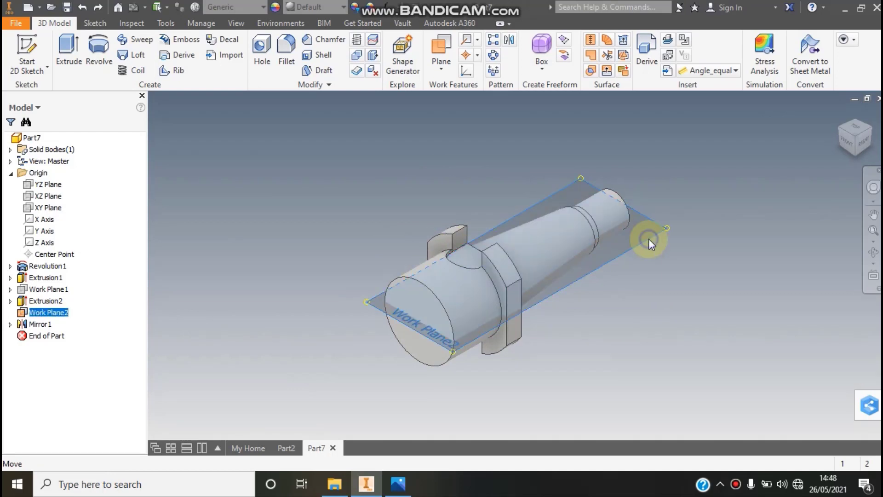
right_click(649, 238)
click(692, 140)
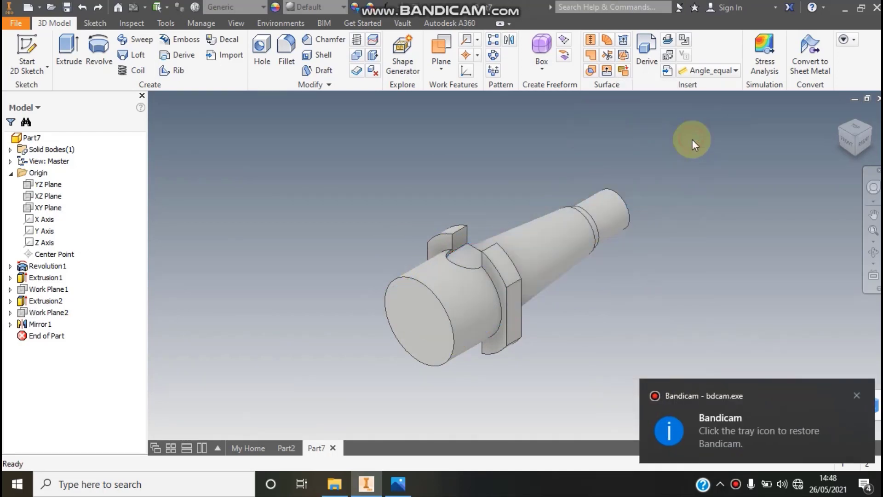
click(852, 396)
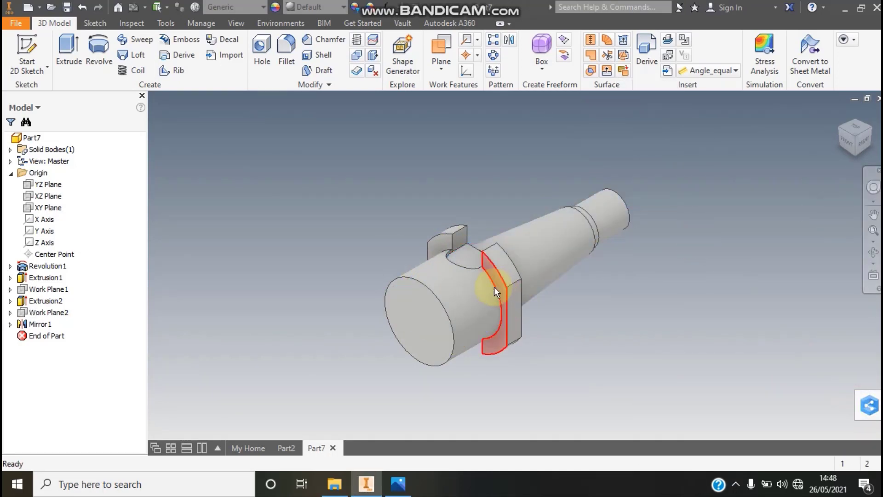
Step: Add a concentric countersunk hole in the arbor's small end face, 12.5 mm diameter, 18.75 mm deep, with a 17 mm countersink at 90 degrees
click(871, 132)
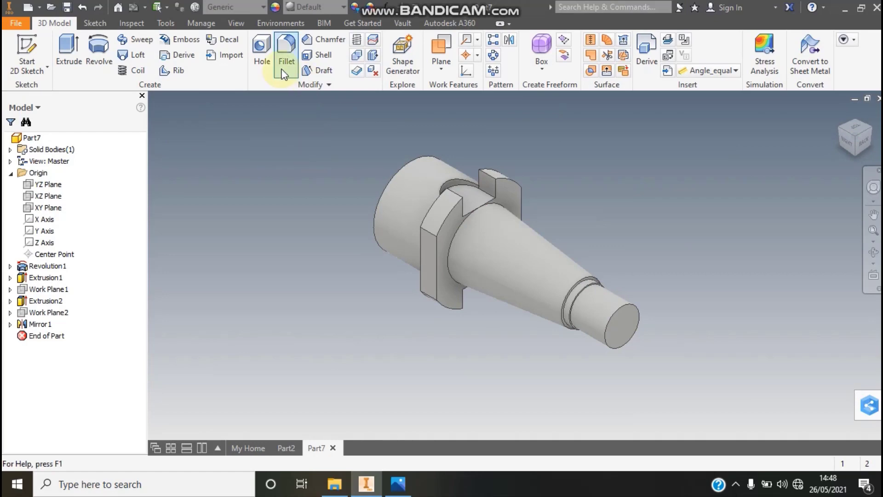
click(259, 63)
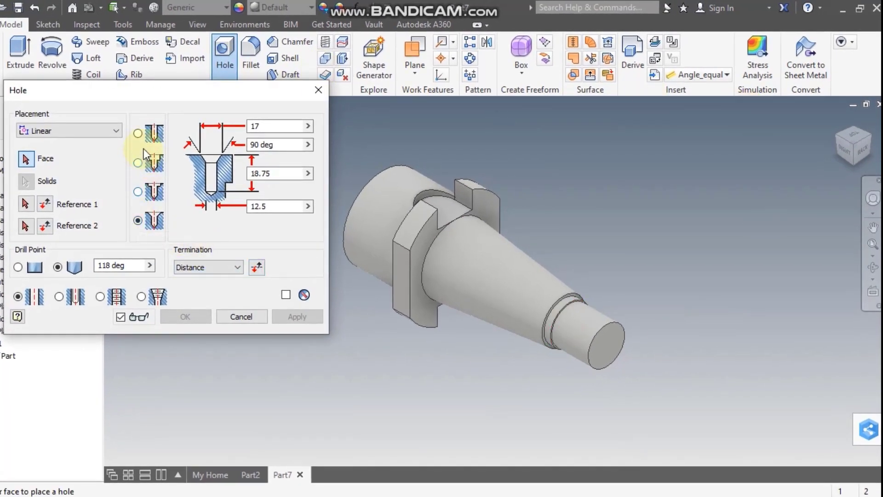
click(138, 133)
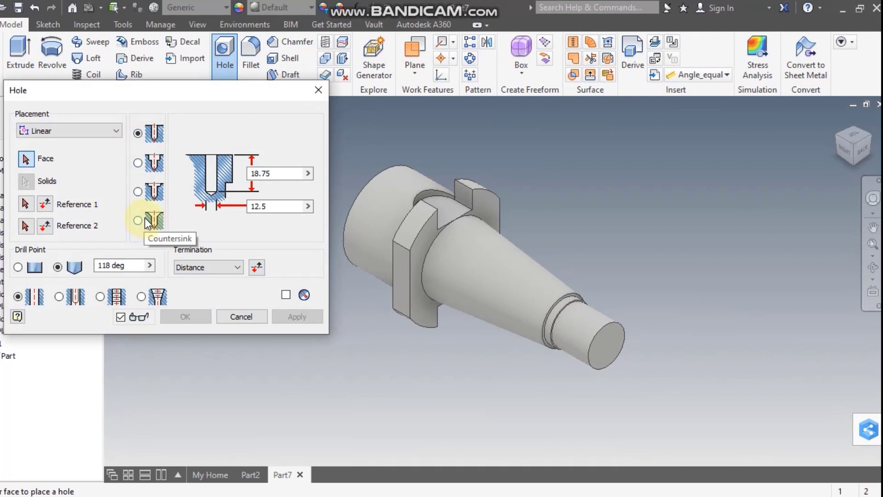
click(148, 224)
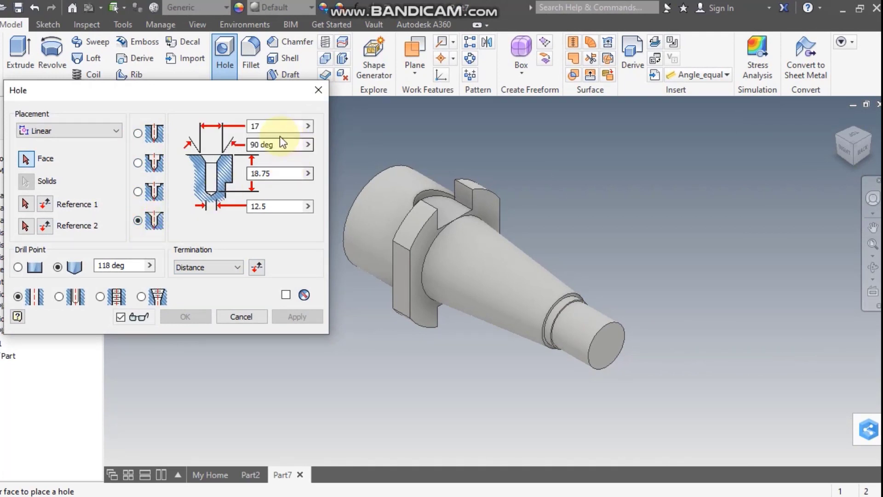
click(251, 126)
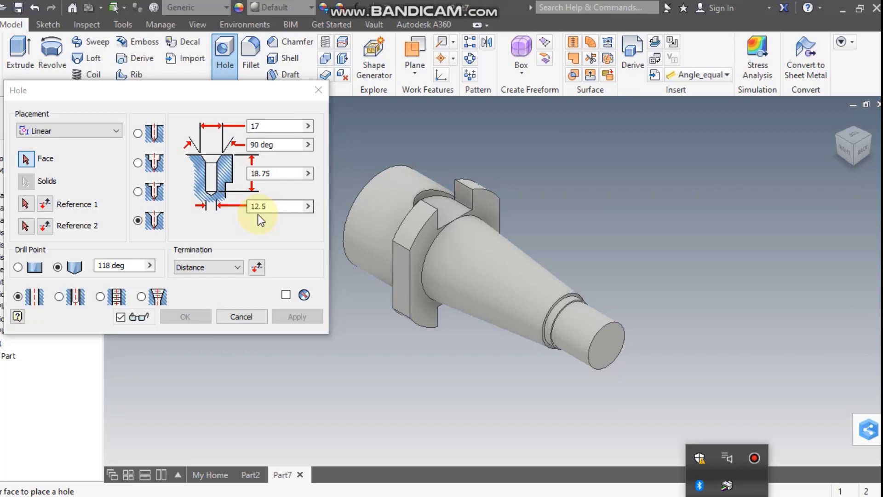
click(749, 389)
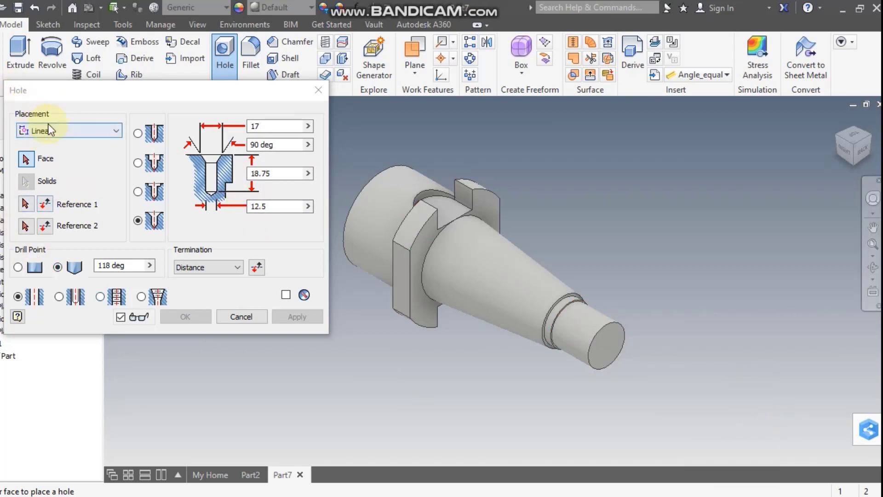
click(66, 131)
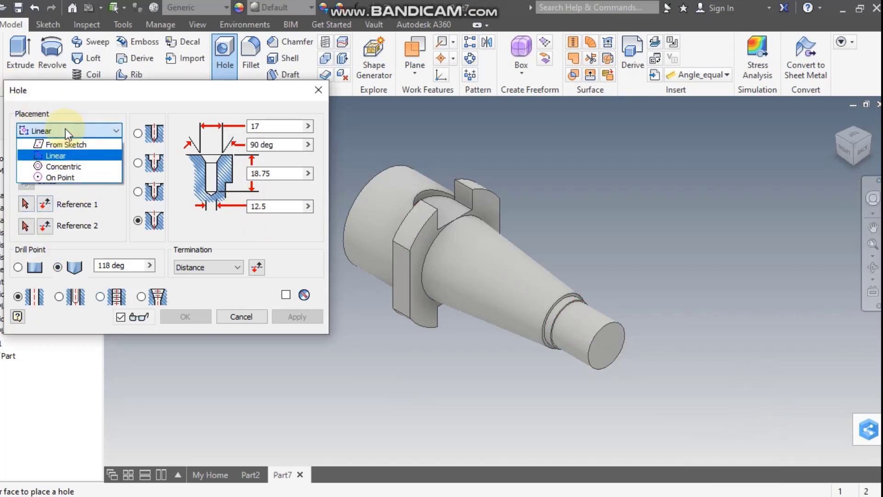
click(74, 167)
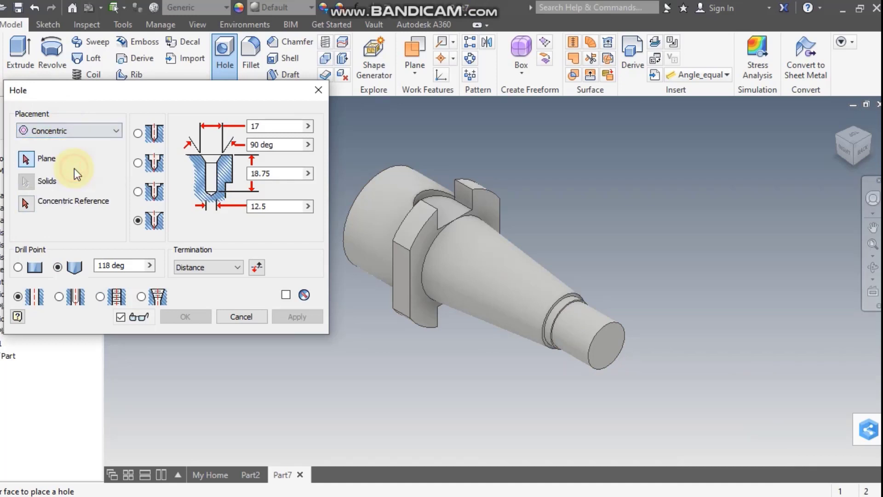
click(604, 355)
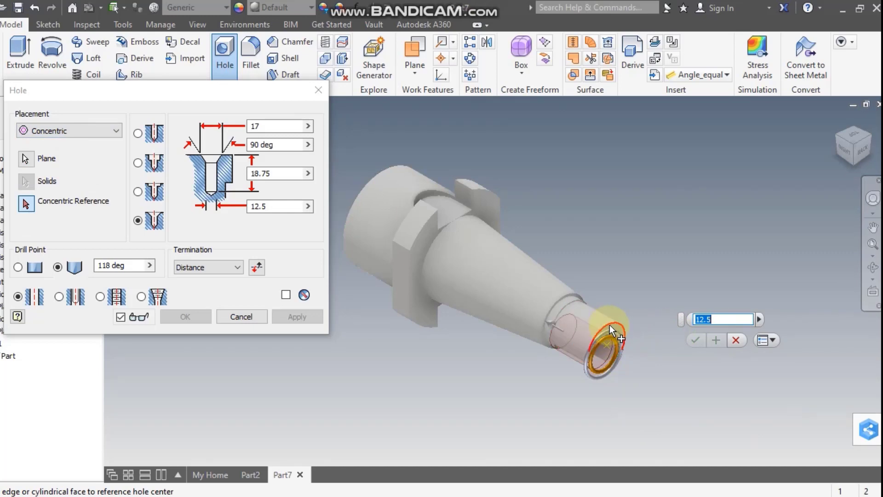
click(609, 325)
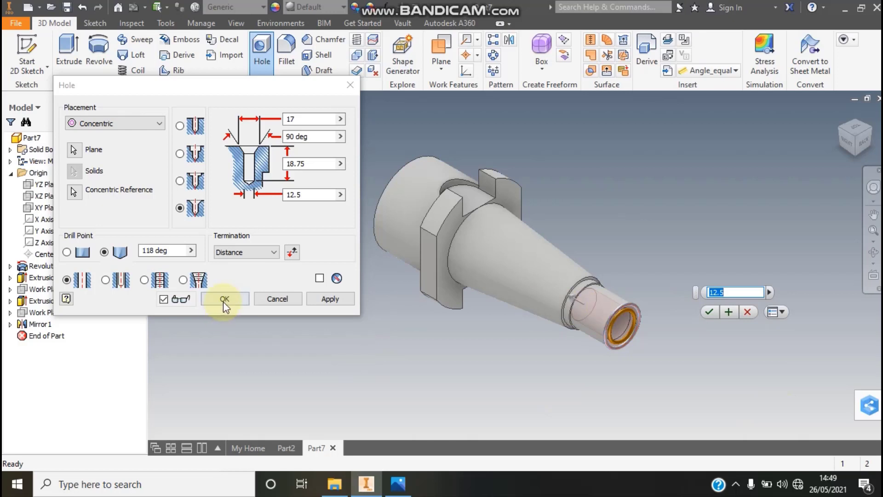
click(224, 299)
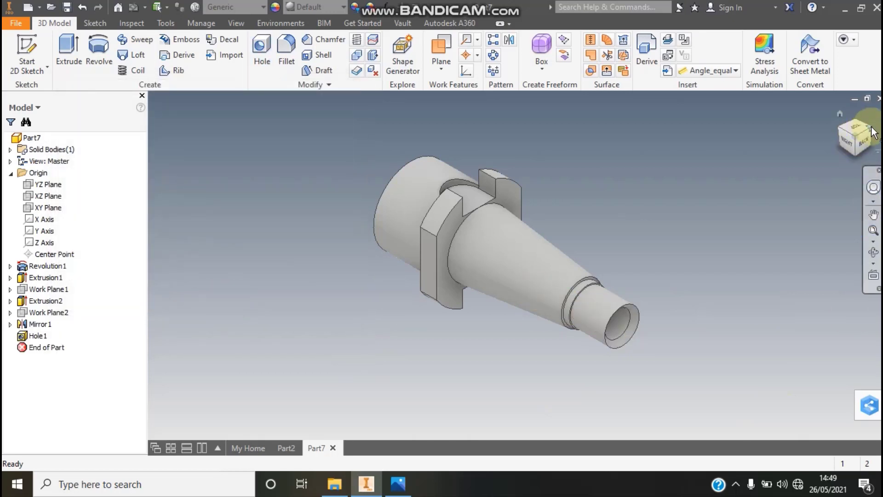
Step: Start a sketch on the origin YZ plane and slice the graphics to expose the arbor's cross-section
click(857, 132)
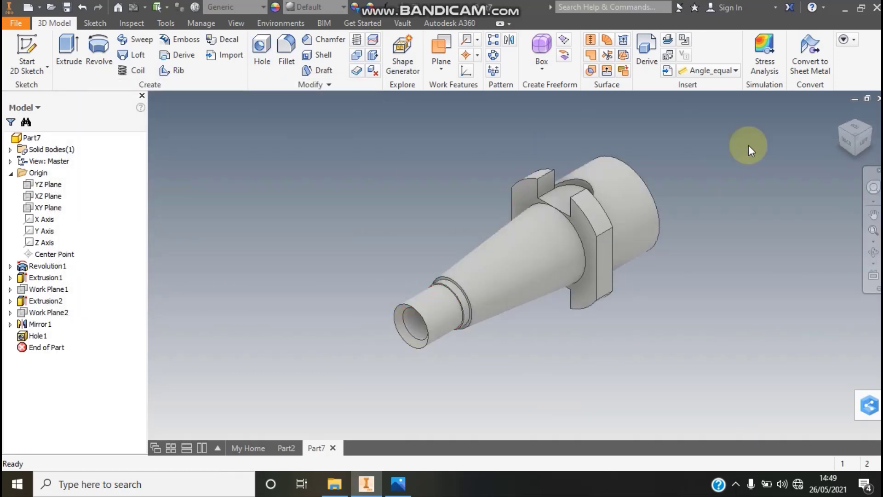
click(839, 129)
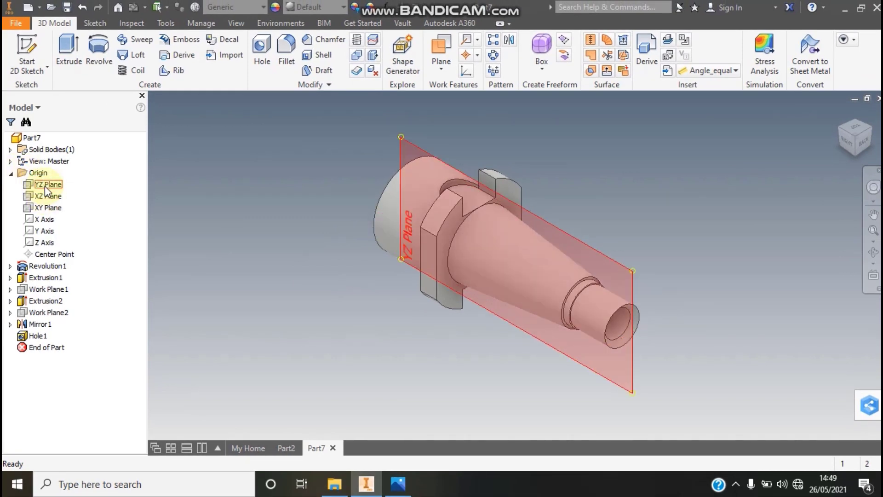
click(45, 186)
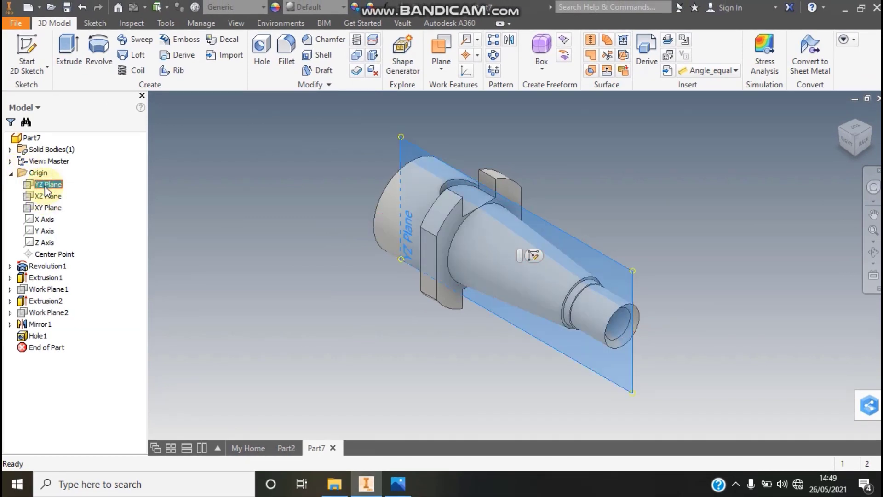
click(534, 256)
click(871, 230)
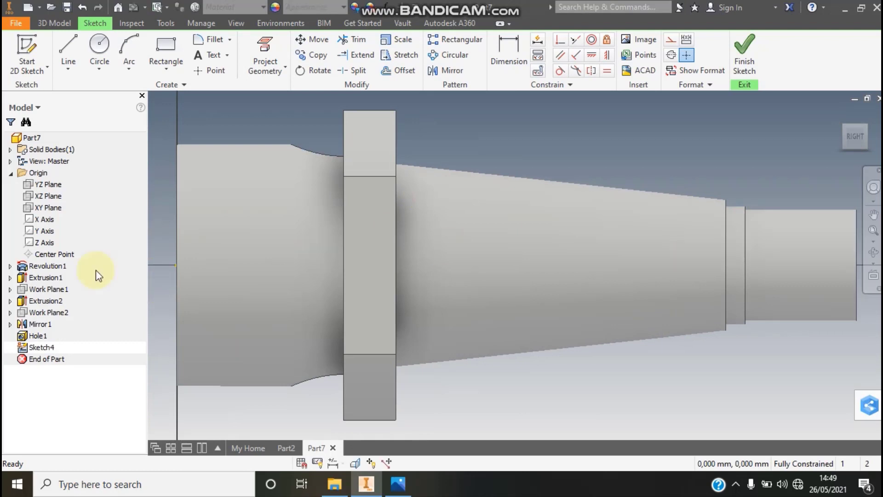
right_click(216, 216)
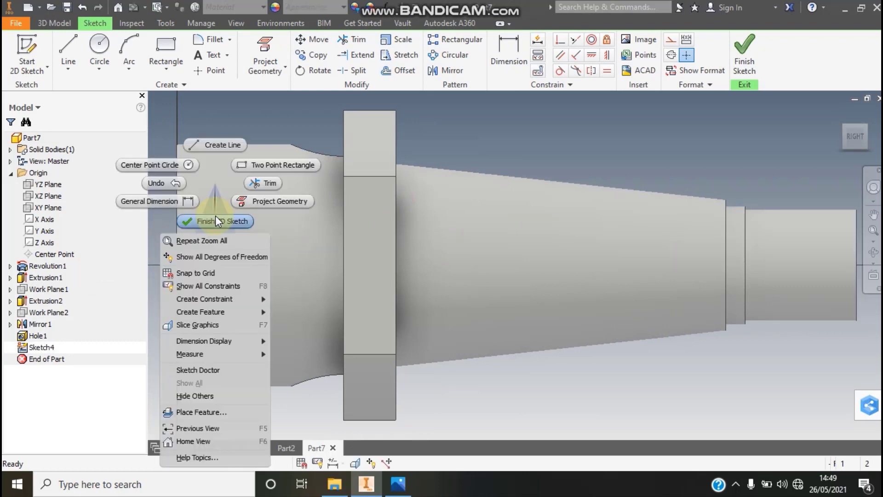
click(211, 325)
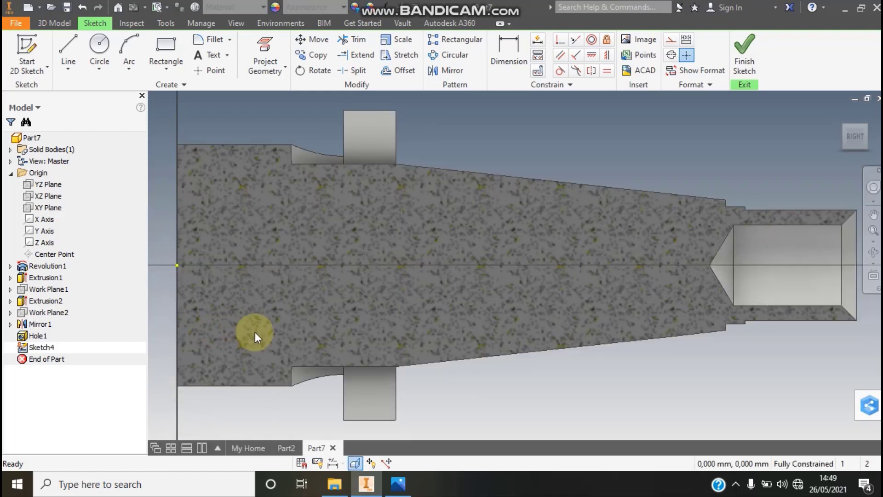
Step: Following reference image 6.png, sketch the stepped bore profile from the origin, about 10.7 mm high and 31.5 mm long before two slopes descending to the axis
click(397, 484)
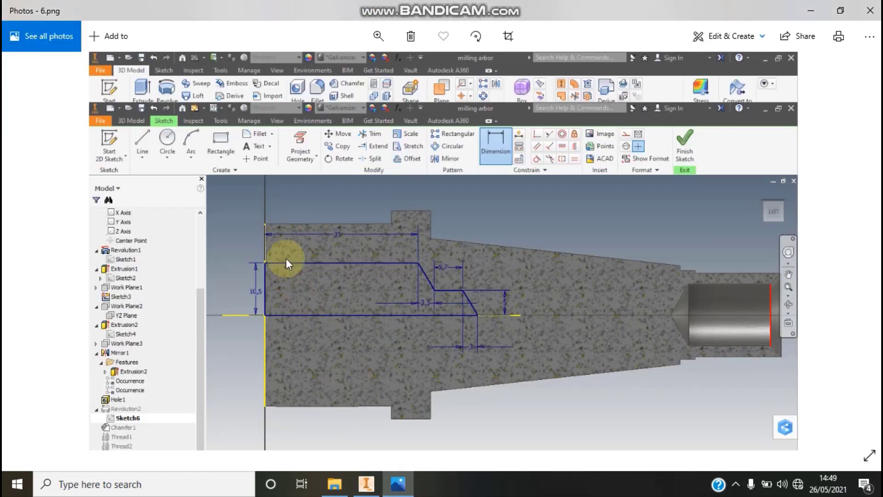
click(366, 484)
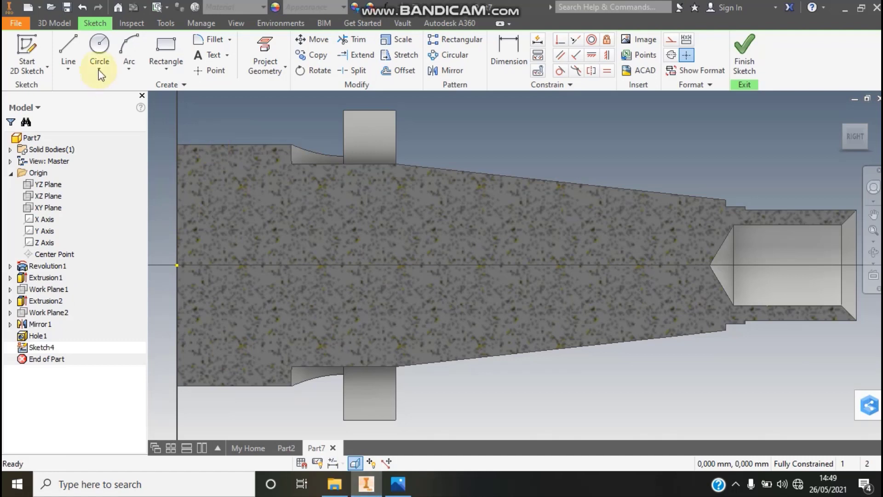
click(69, 49)
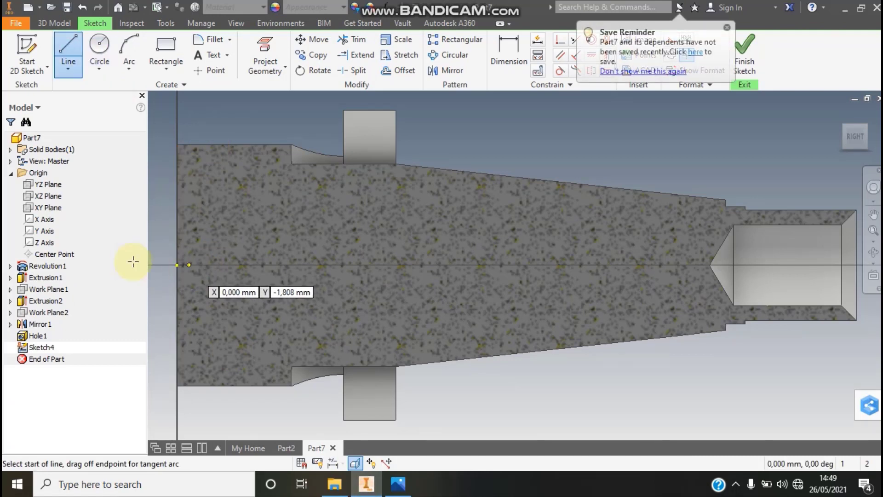
click(178, 266)
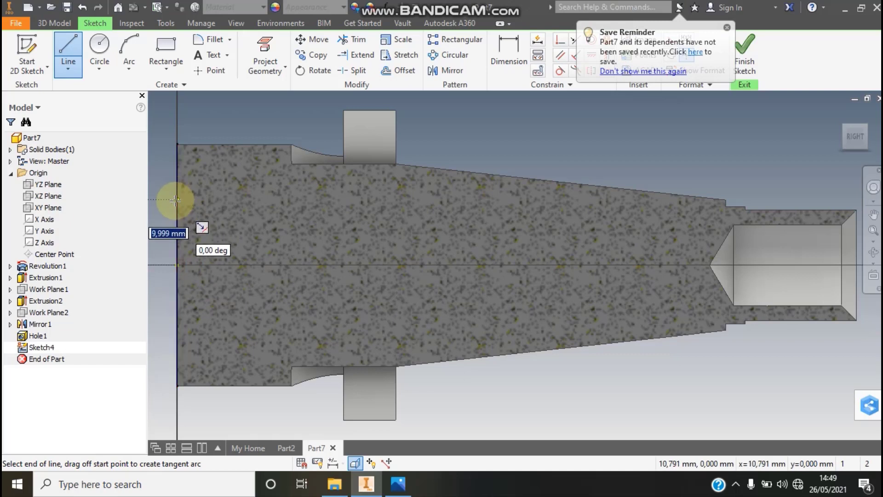
double_click(178, 195)
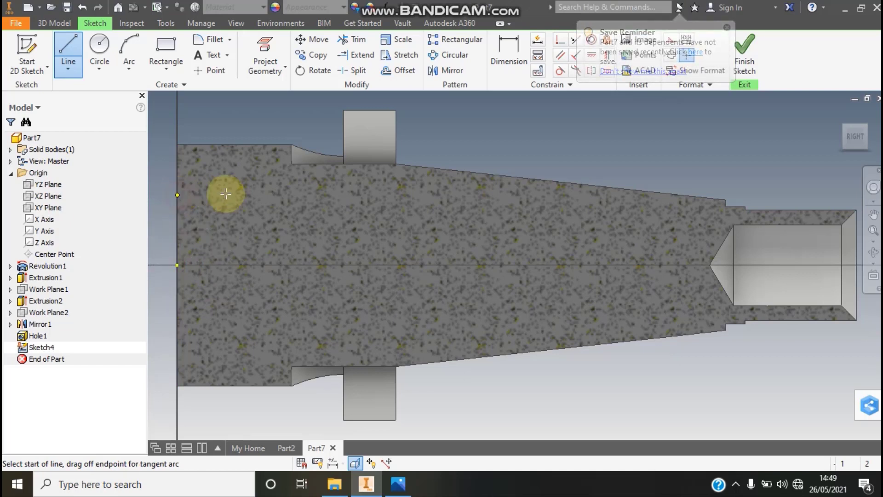
click(178, 195)
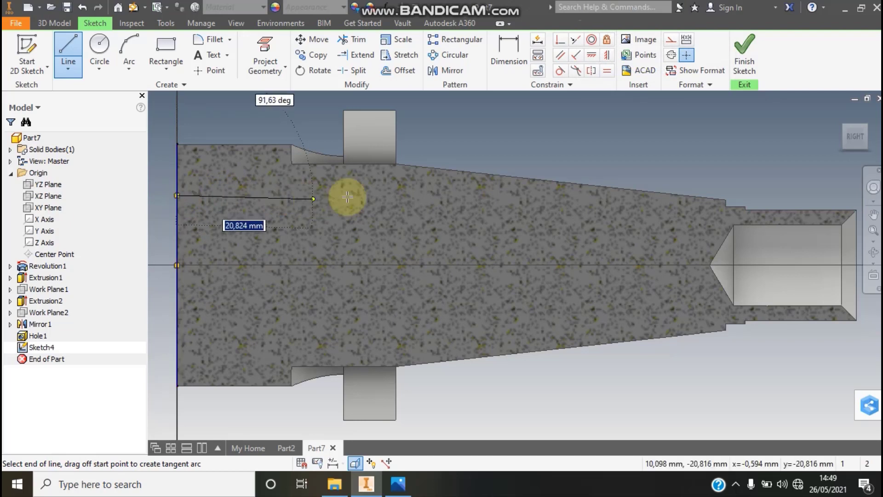
click(383, 196)
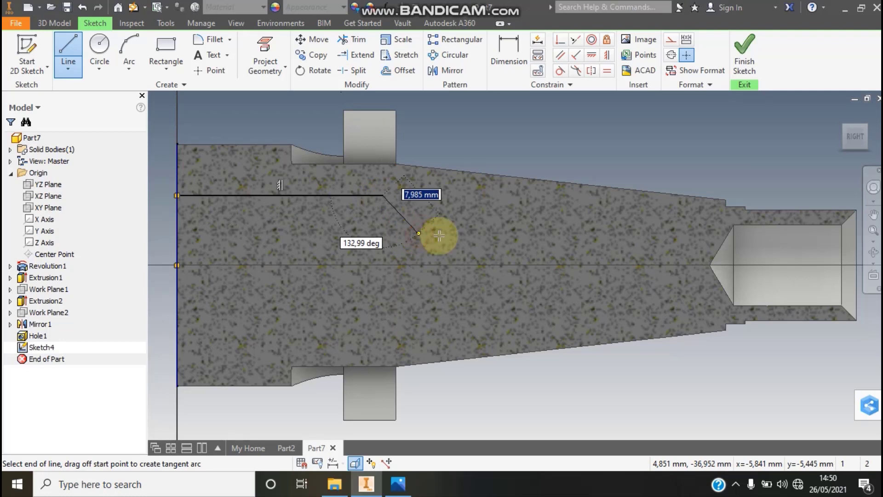
click(418, 233)
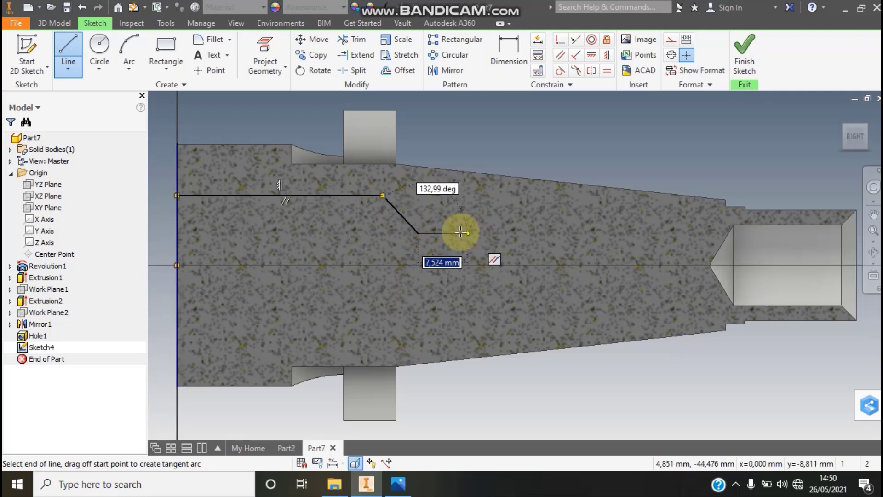
click(454, 231)
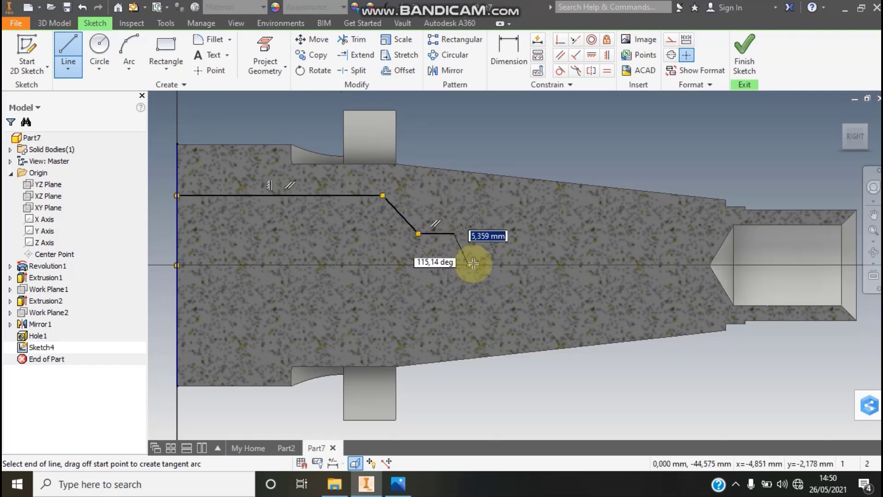
click(475, 265)
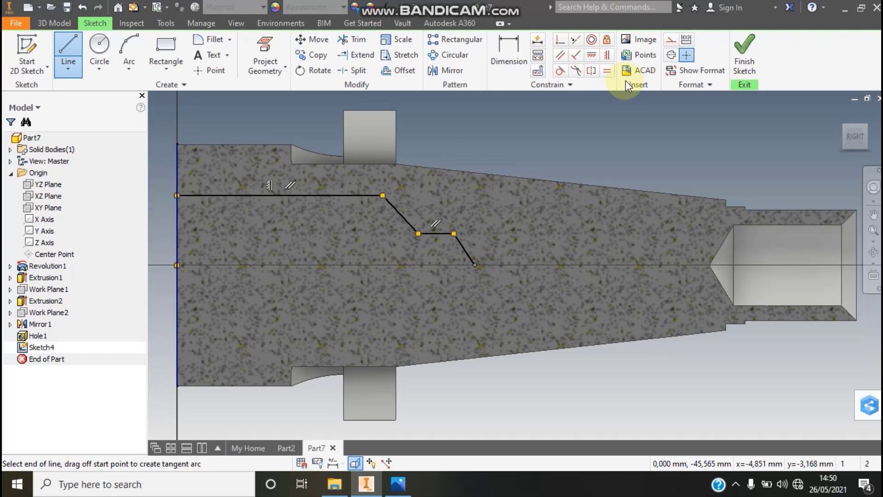
Step: Close the bore profile with a centerline along the arbor axis back to the origin
click(672, 56)
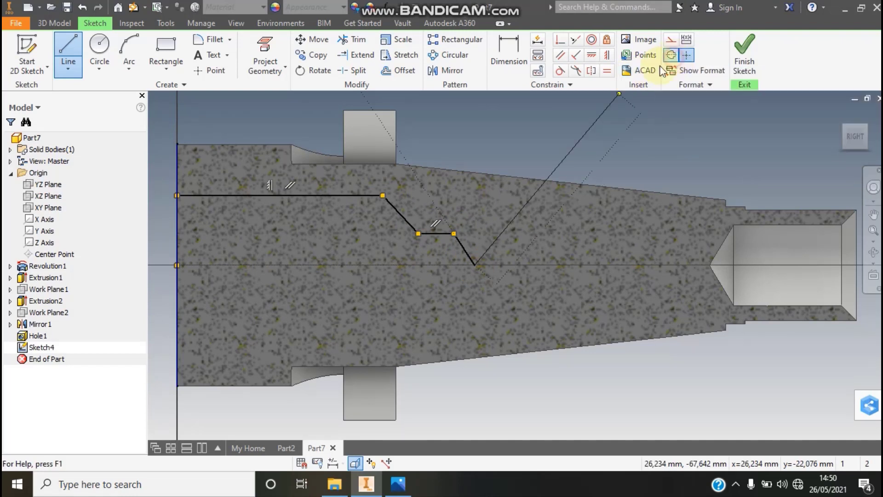
click(177, 265)
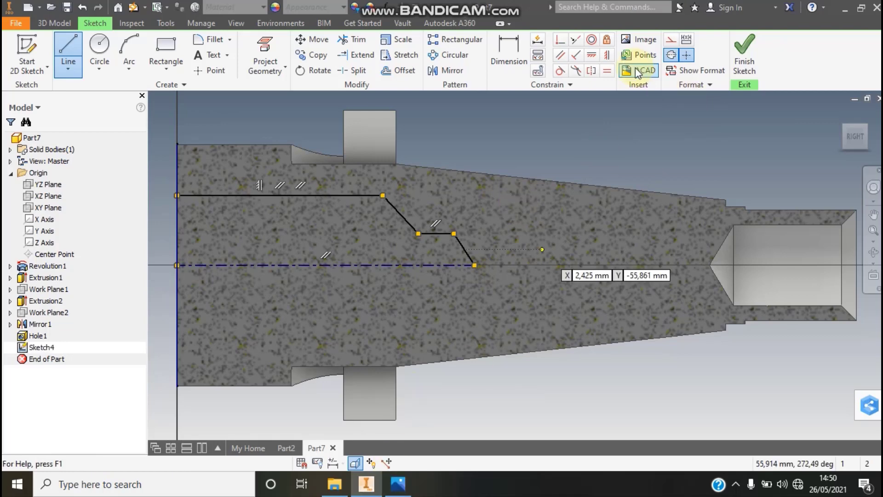
click(670, 56)
Step: Check the reference image and dimension the bore profile's vertical line on the large end face to 10.5 mm
click(400, 486)
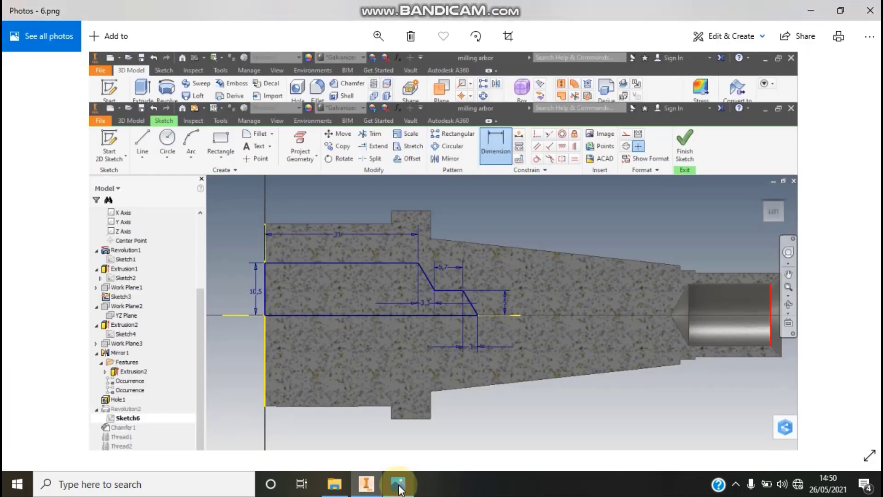
click(400, 487)
click(511, 53)
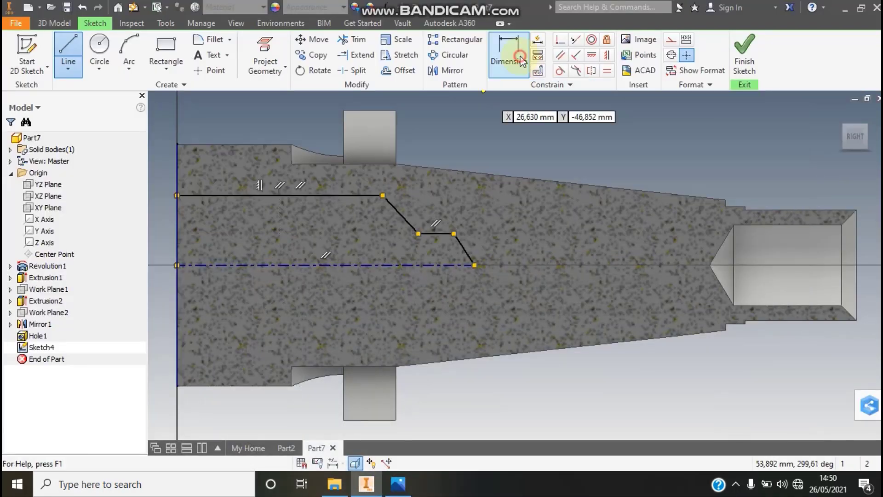
click(180, 229)
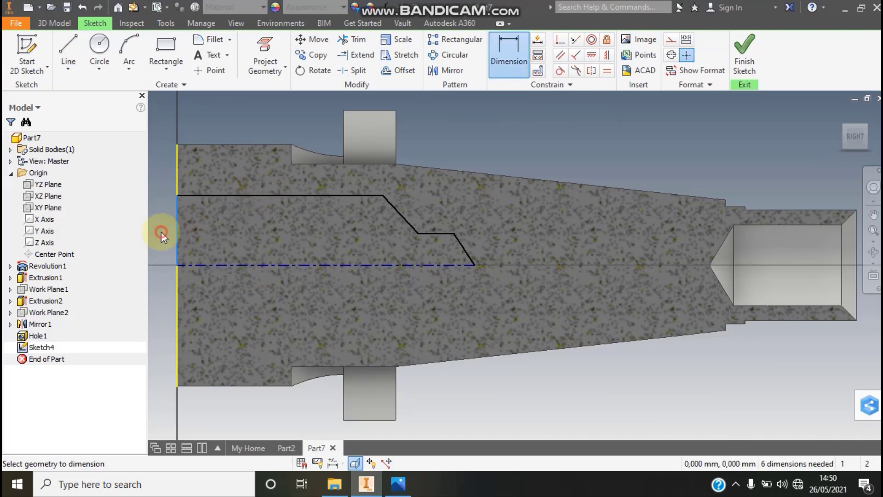
click(161, 231)
text(10.5)
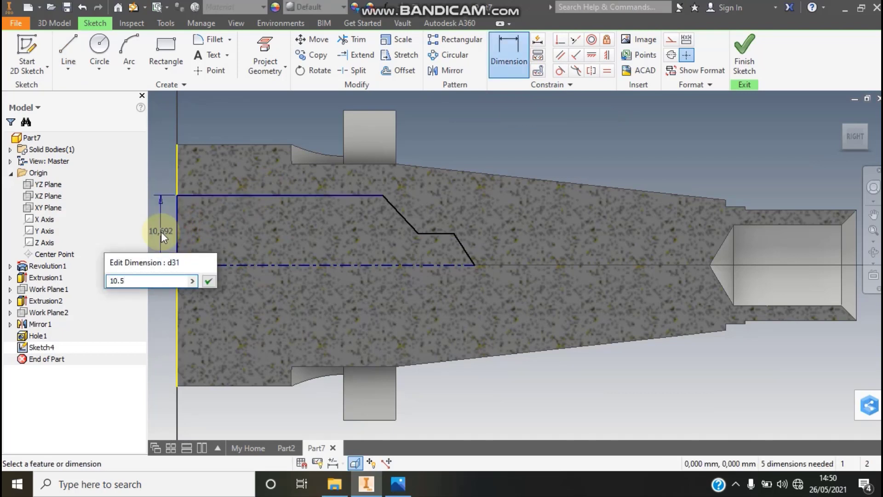
key(Return)
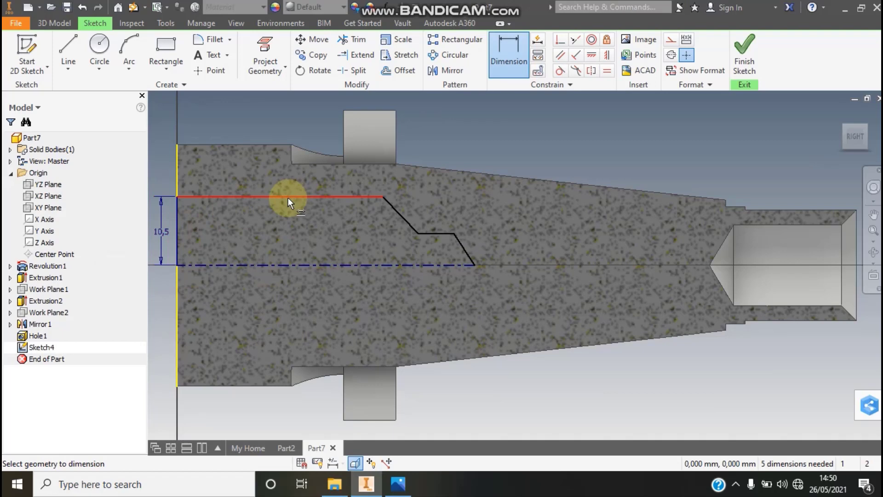
Step: Dimension the bore profile's long horizontal line to 31 mm
click(288, 197)
click(282, 181)
text(31)
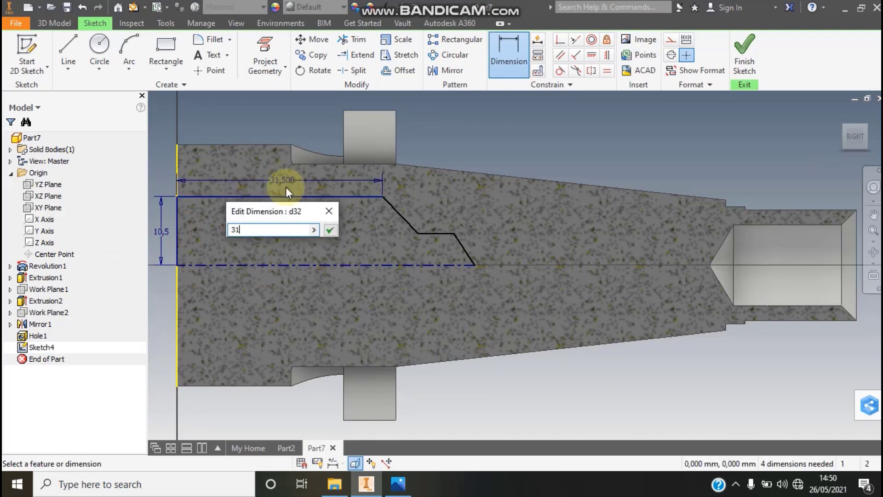
click(329, 231)
Step: Check the reference image for the first slope and dimension that line's horizontal length to 3.3 mm
click(398, 484)
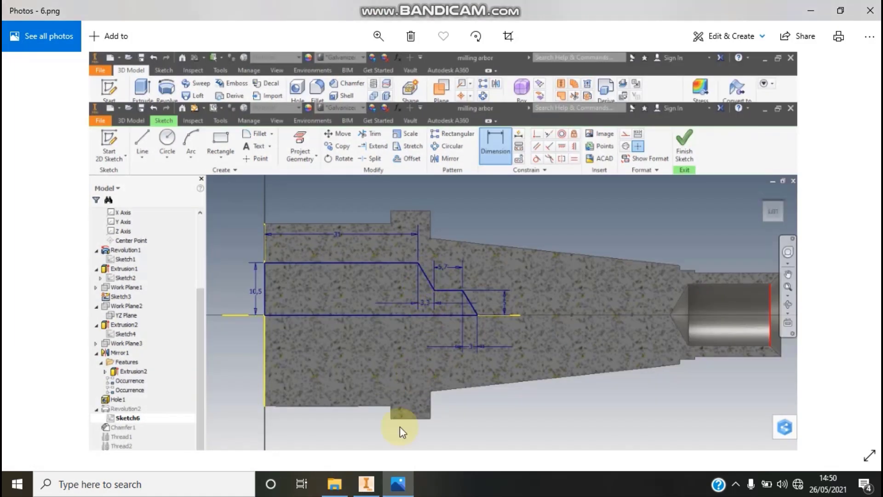
scroll(396, 385, down, 2)
scroll(385, 365, up, 1)
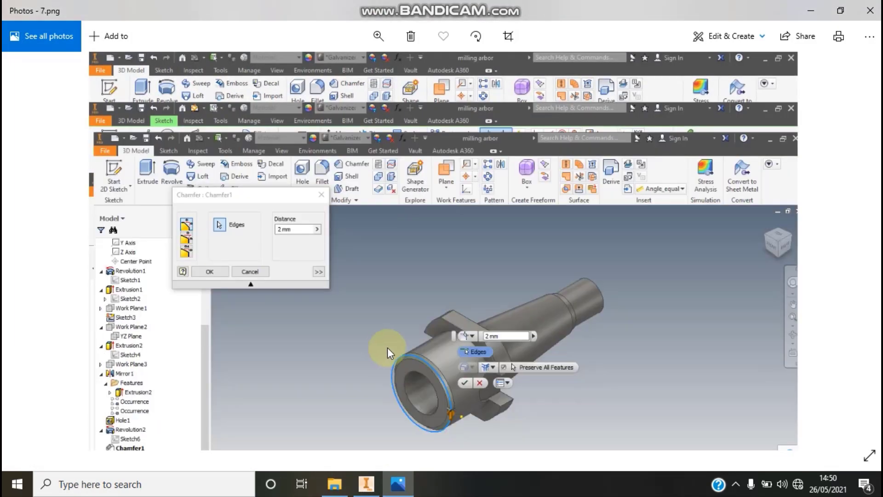
scroll(388, 347, up, 1)
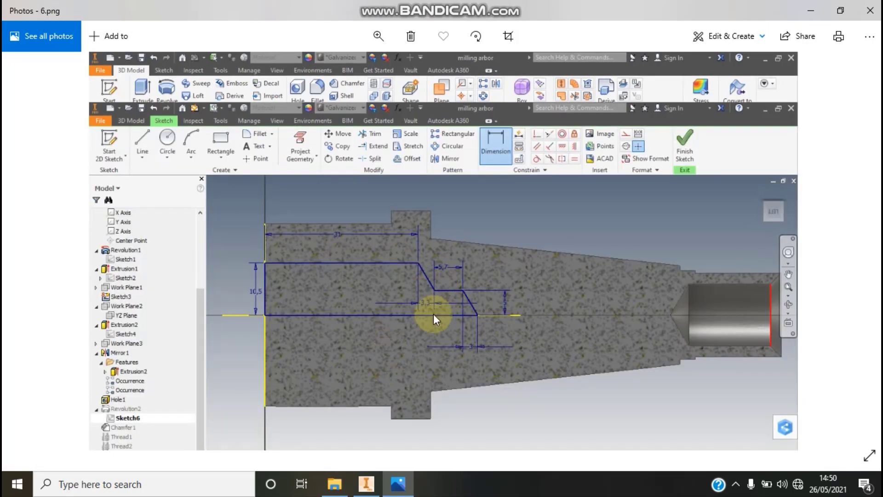
click(366, 484)
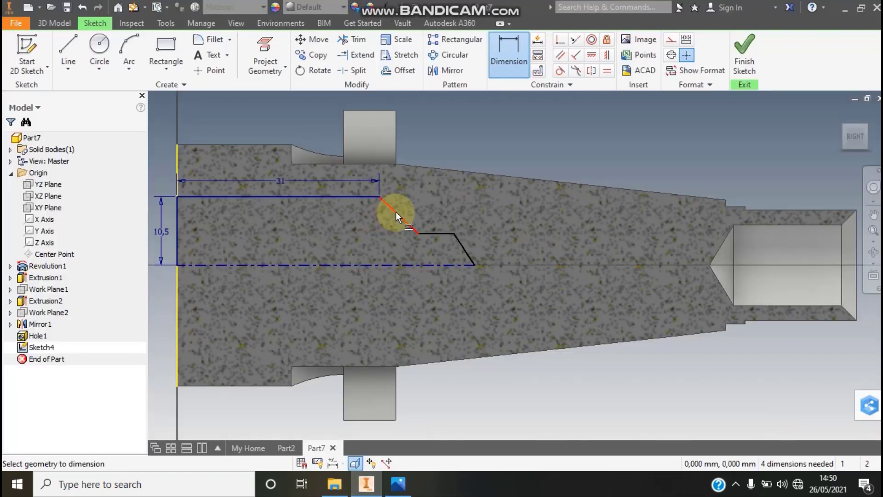
click(396, 213)
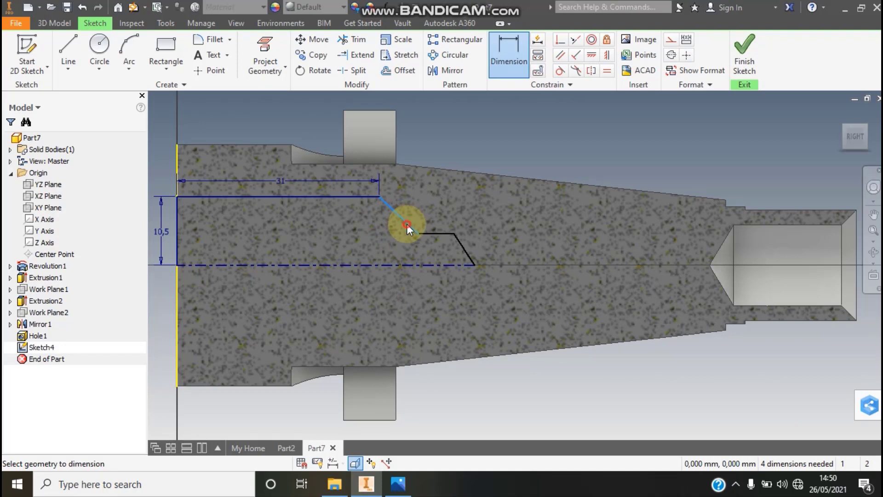
click(400, 253)
text(3)
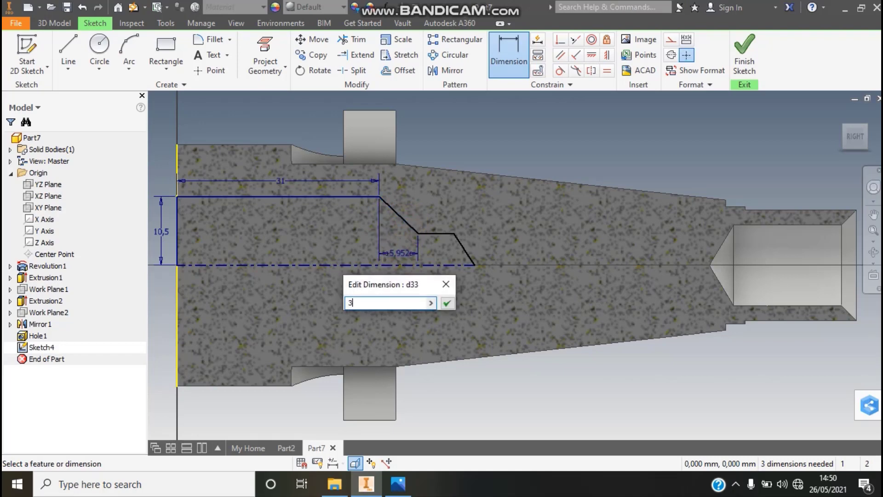
text(.3)
key(Return)
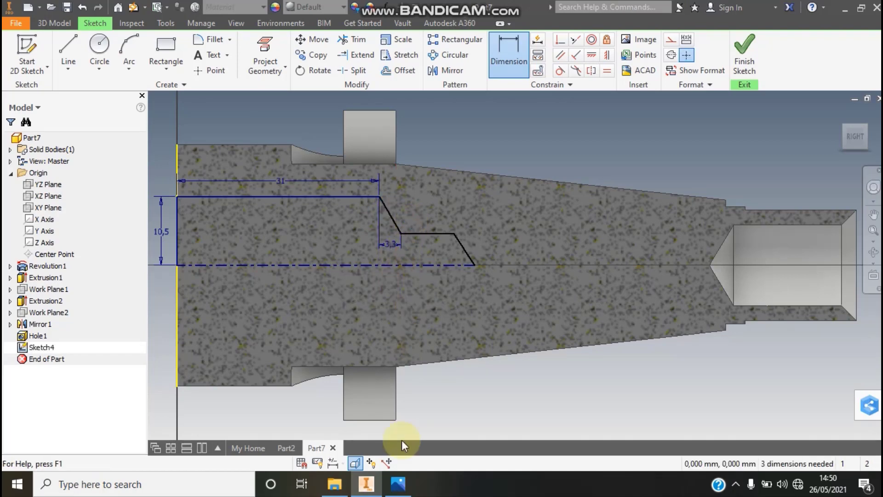
Step: Check the reference image and dimension the short horizontal step between the two slopes to 5.7 mm
click(398, 484)
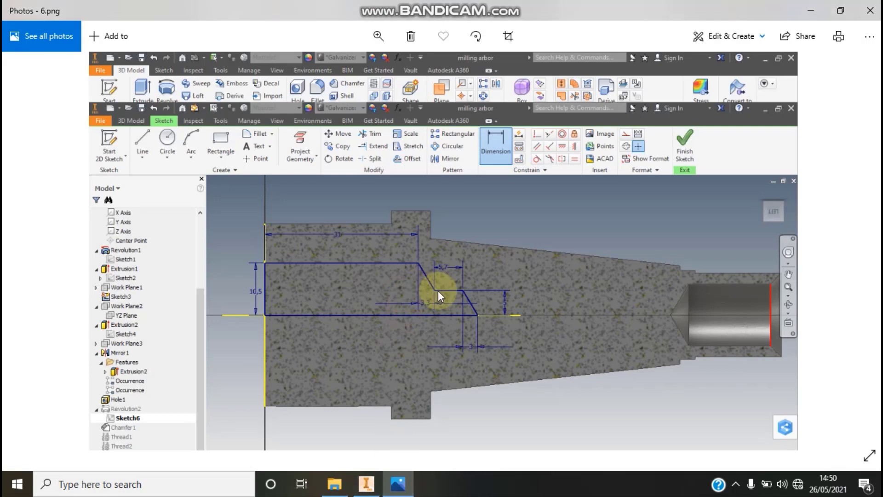
click(399, 483)
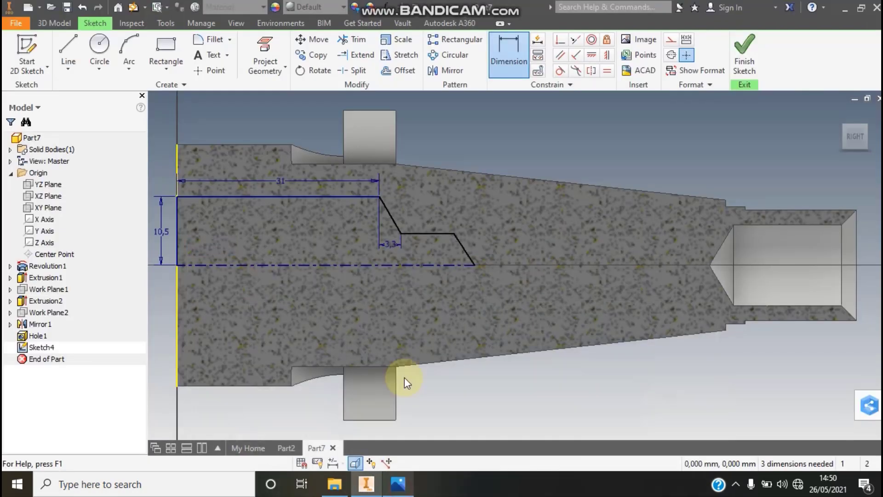
click(425, 199)
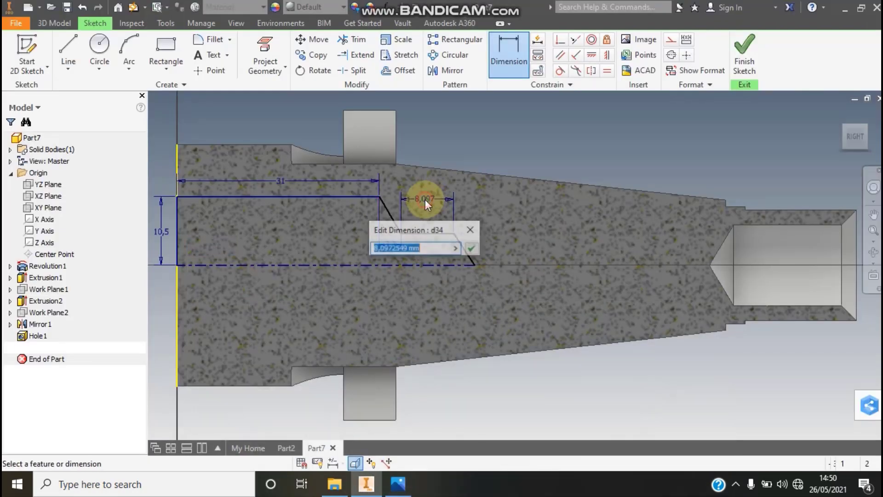
text(5.7)
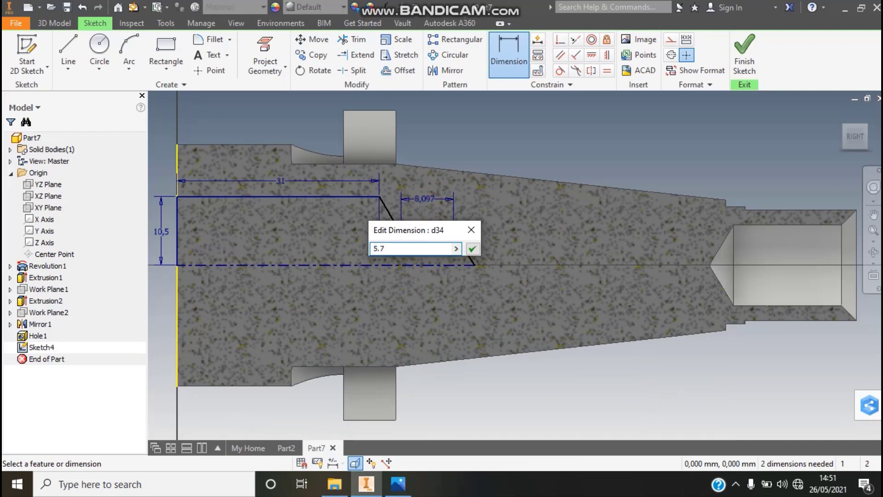
click(425, 200)
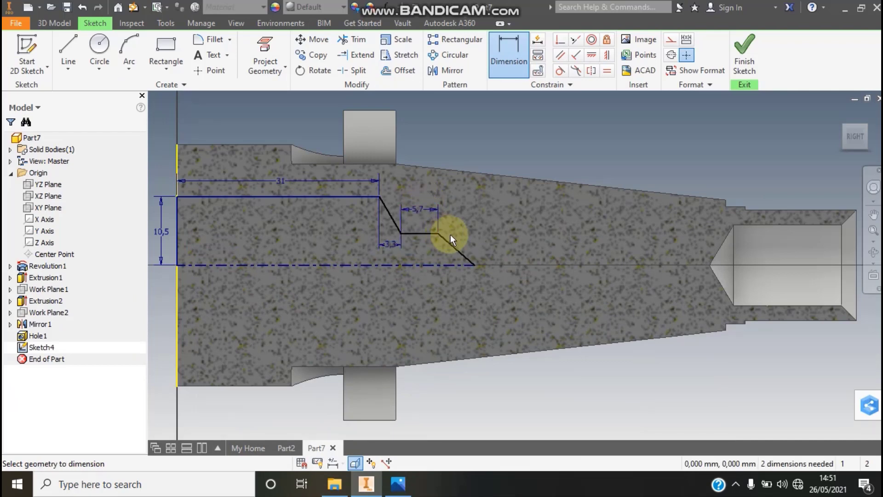
Step: Check the reference image and dimension the second slope's vertical height to 5 mm in the bore profile
click(398, 484)
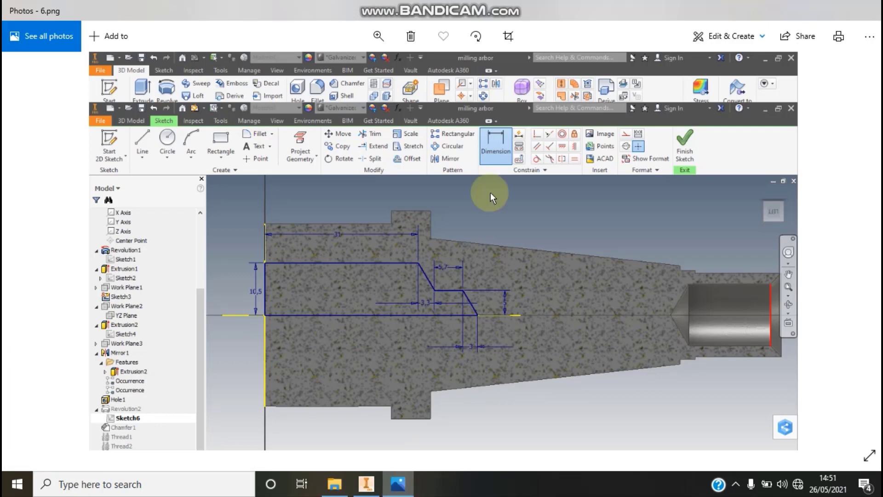
key(alt+Tab)
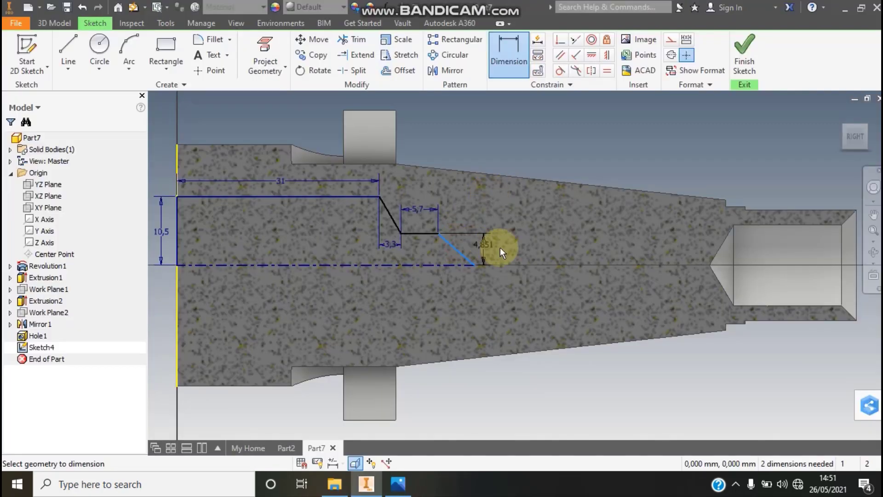
click(500, 247)
text(5)
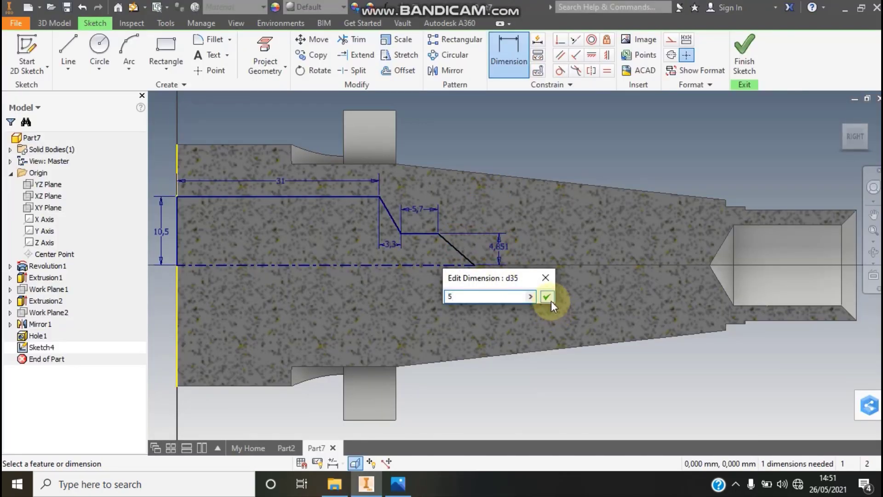
click(546, 297)
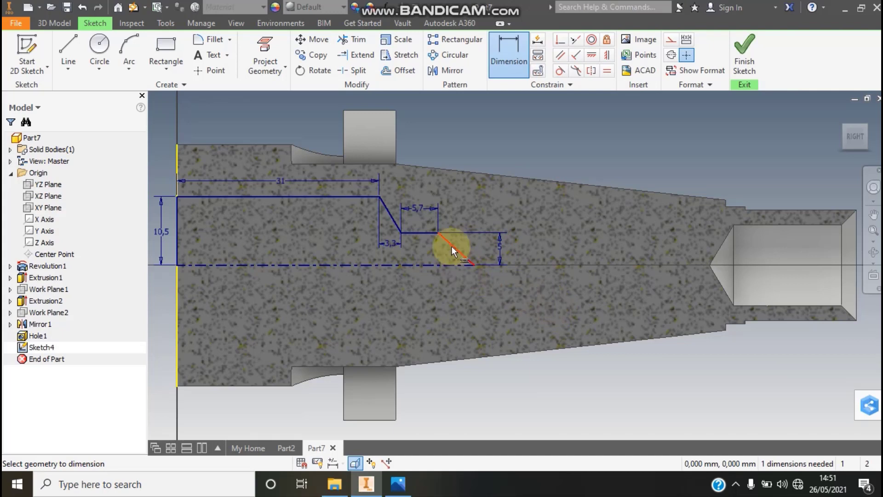
Step: Dimension the second slope's horizontal length to 3 mm and finish the bore profile sketch
click(456, 290)
text(3)
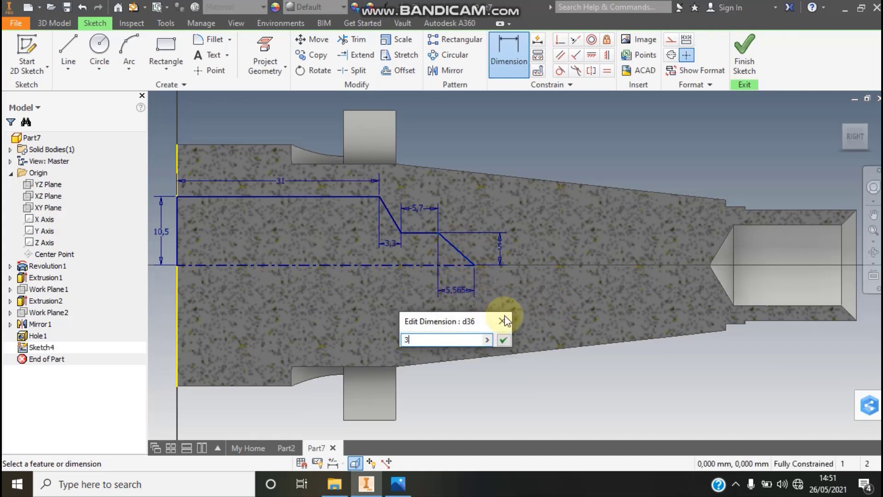
click(504, 340)
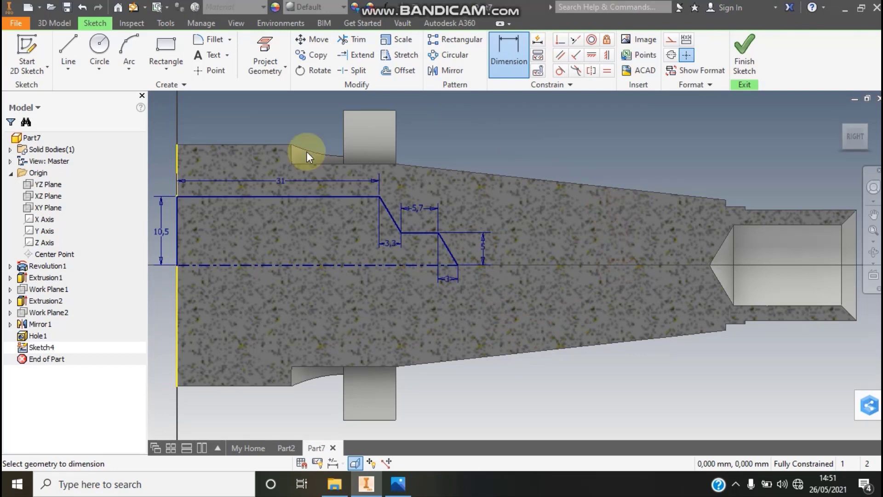
click(747, 61)
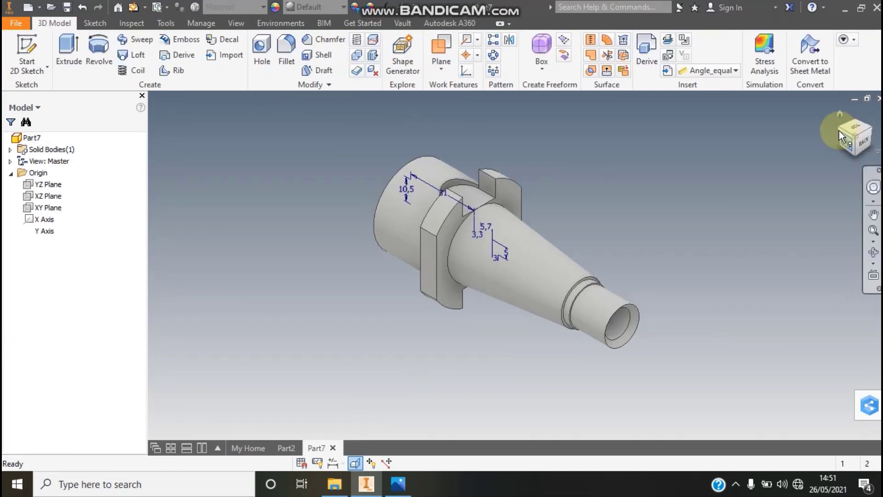
Step: Revolve the bore profile as a full cut around the arbor's centre axis at the large end
click(839, 130)
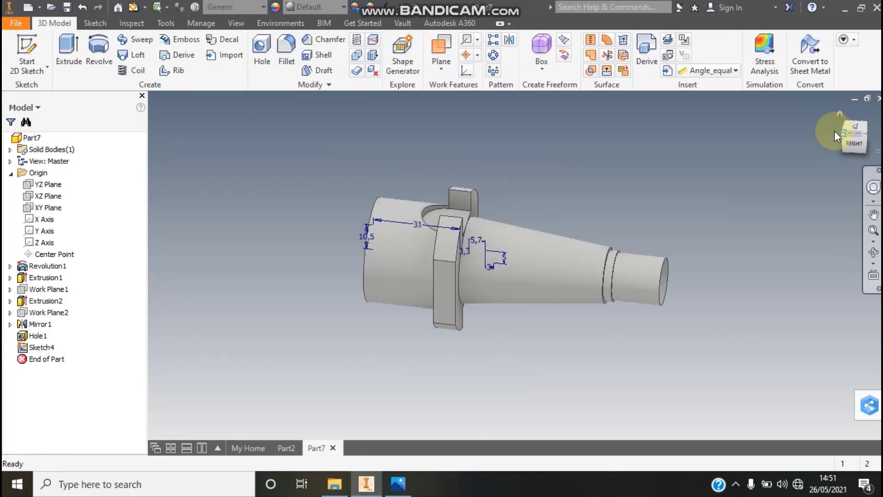
click(99, 62)
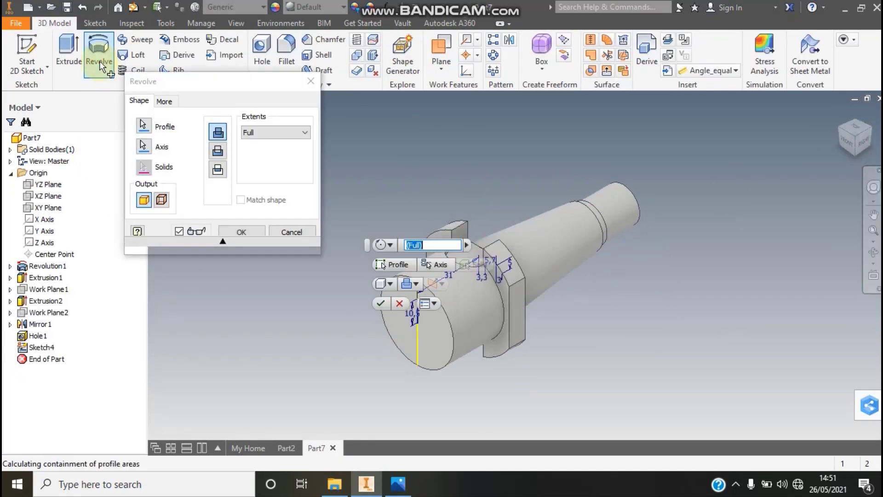
click(218, 151)
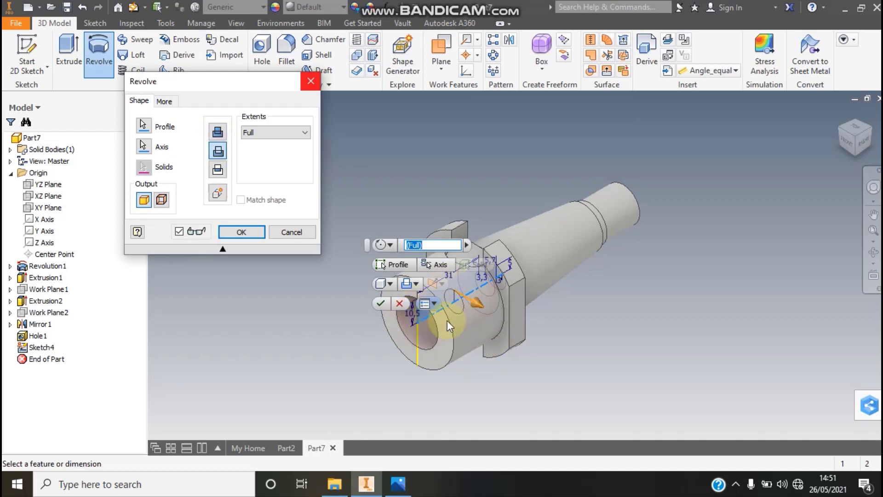
click(228, 232)
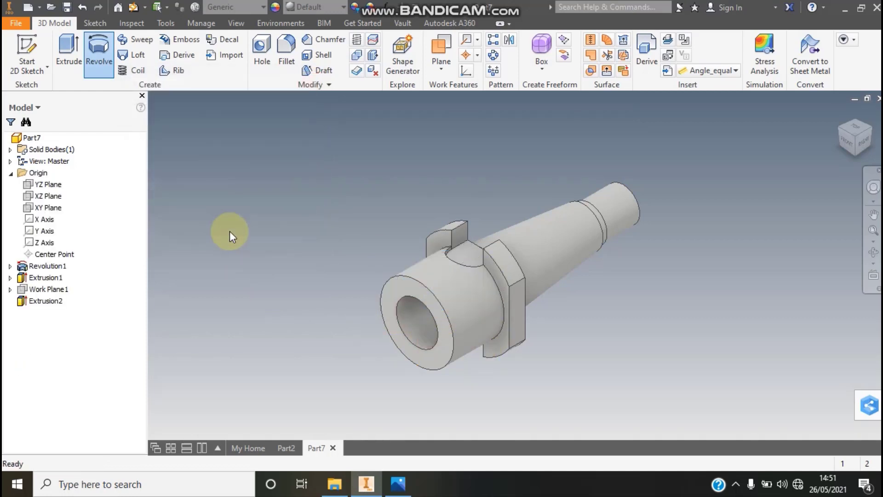
Step: Examine the revolved bore in the arbor's large end from several angles
click(854, 156)
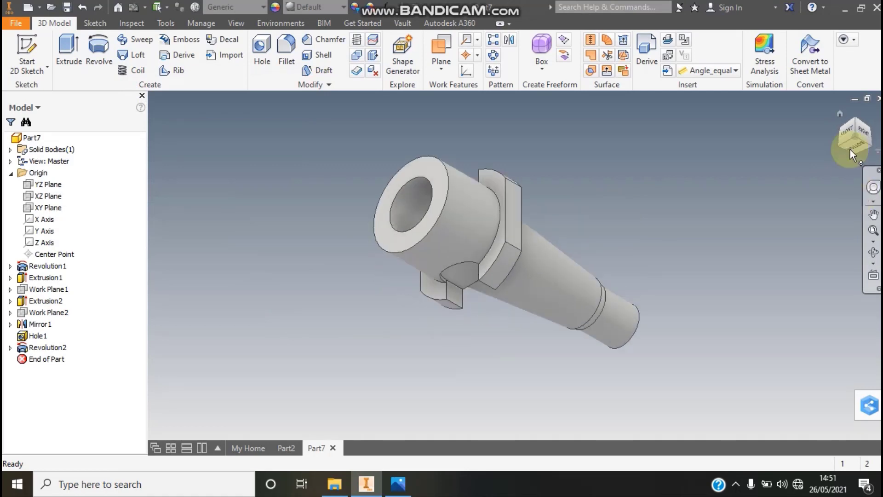
click(854, 119)
click(869, 255)
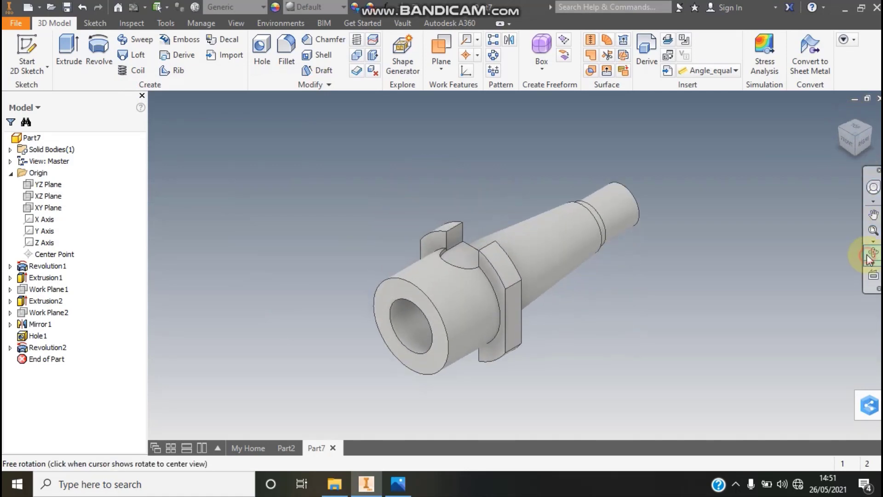
drag(465, 315, 474, 295)
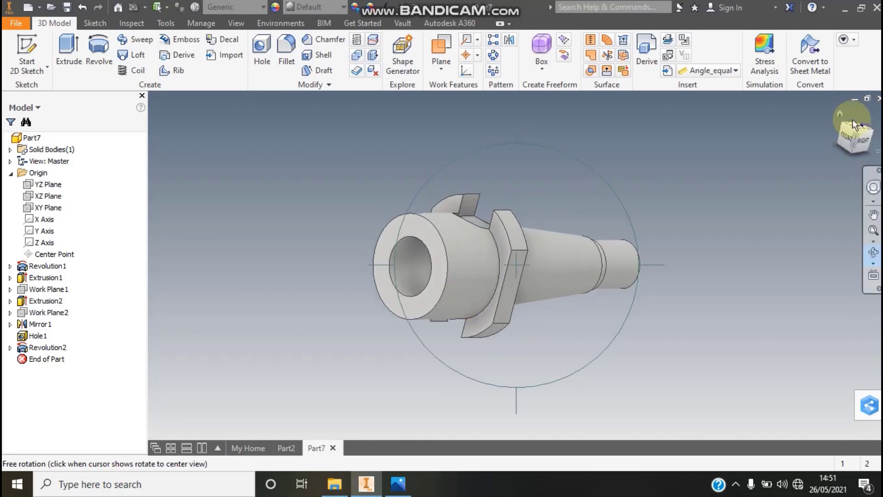
key(Escape)
click(859, 130)
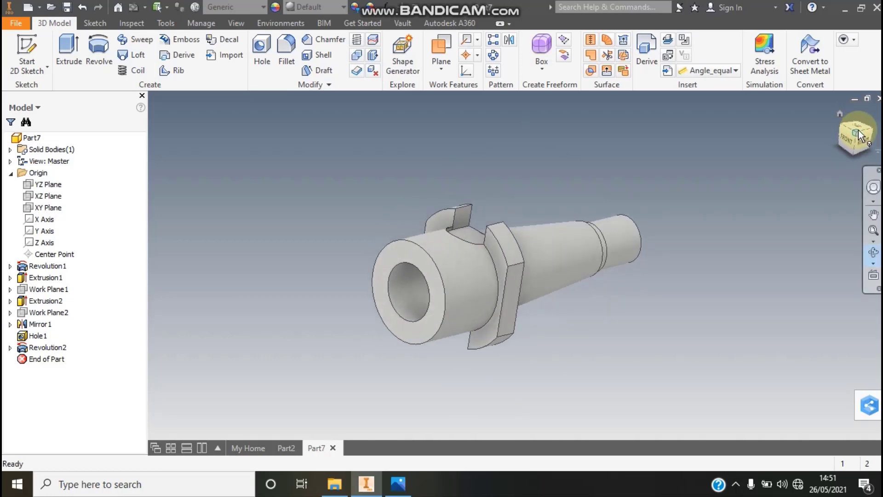
click(873, 251)
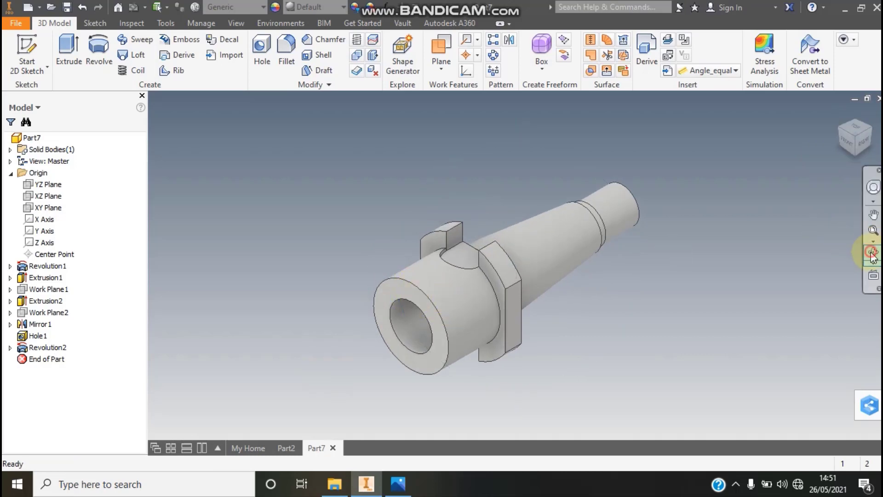
Step: Chamfer the outer circular edge of the arbor's large end face by 2 mm
click(331, 42)
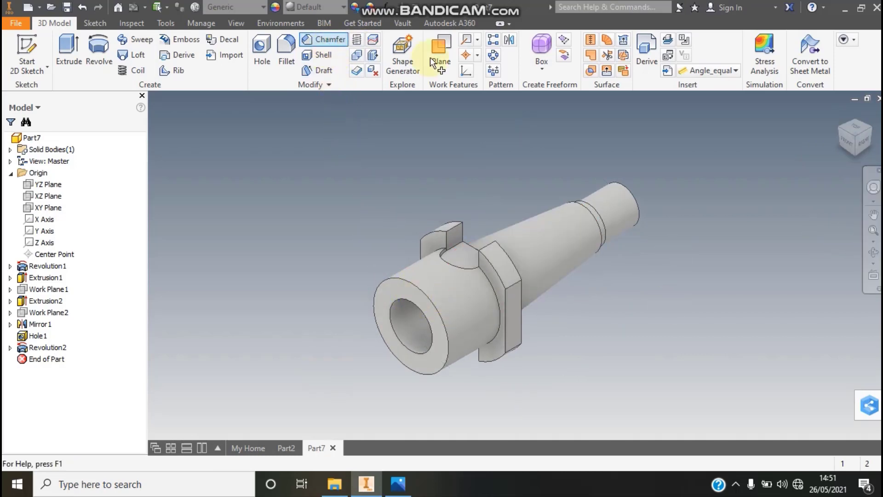
click(402, 278)
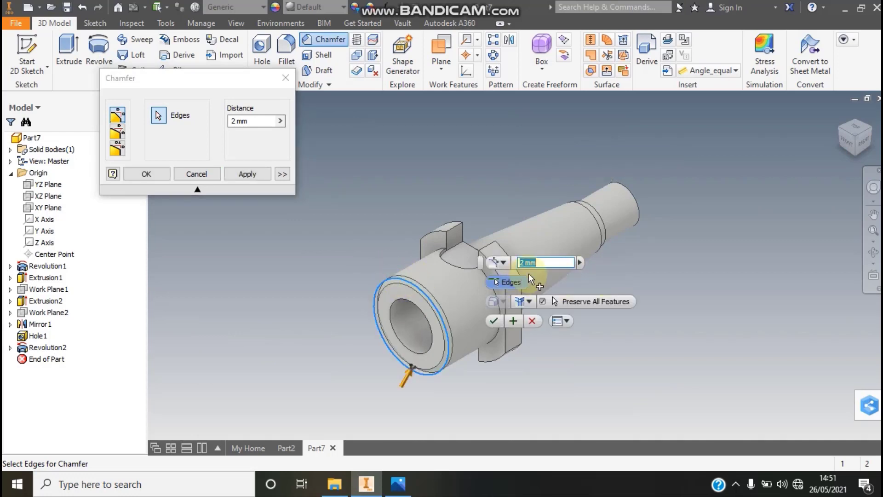
click(495, 319)
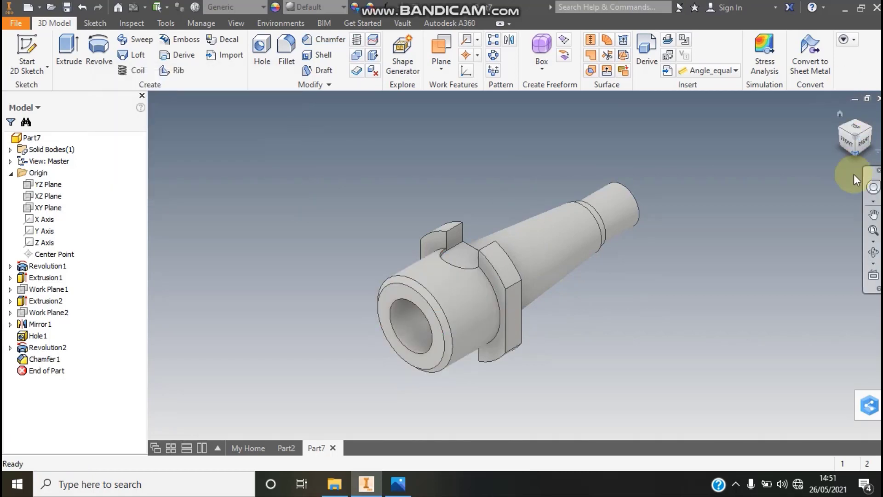
Step: Examine the threads at both ends of the finished arbor in Part2, and return to Part7
click(286, 448)
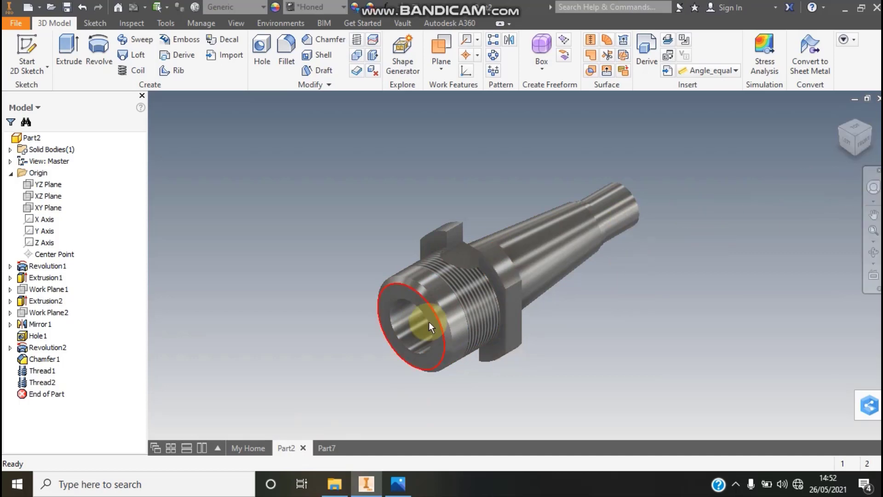
click(870, 128)
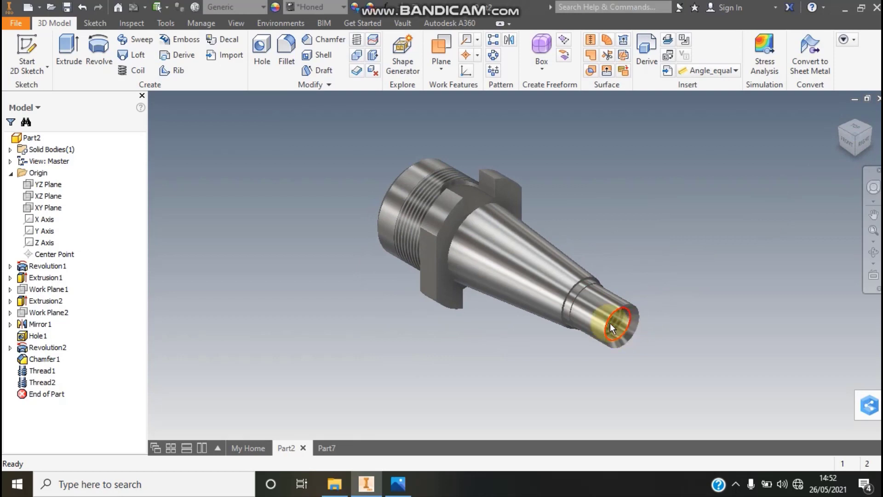
click(840, 133)
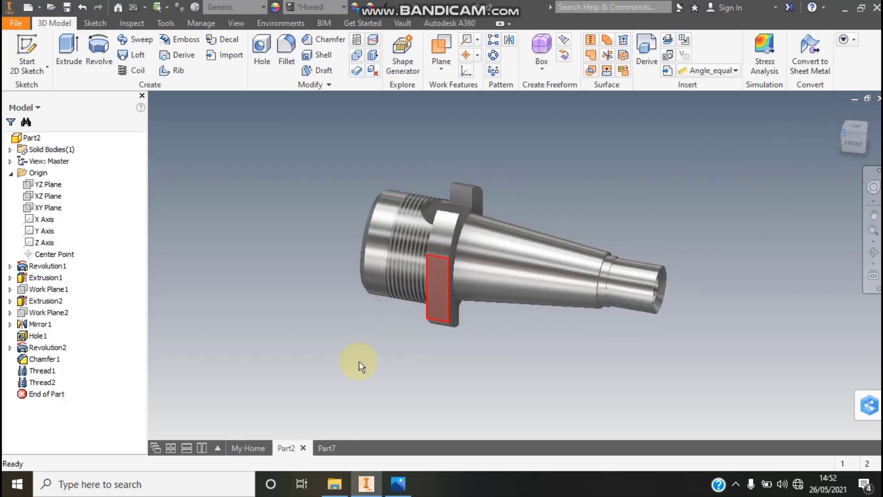
click(325, 447)
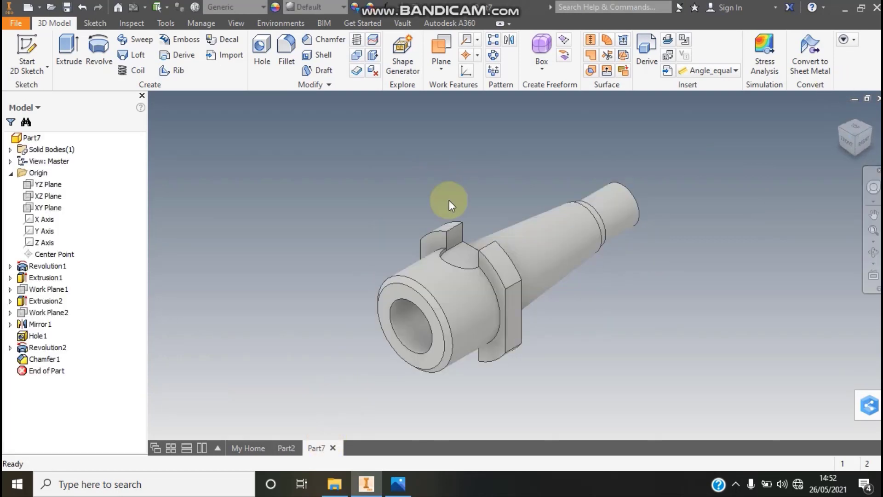
Step: Add a partial-length thread to the large end's outer cylindrical face with an 8 mm offset and a 15 mm length
click(355, 41)
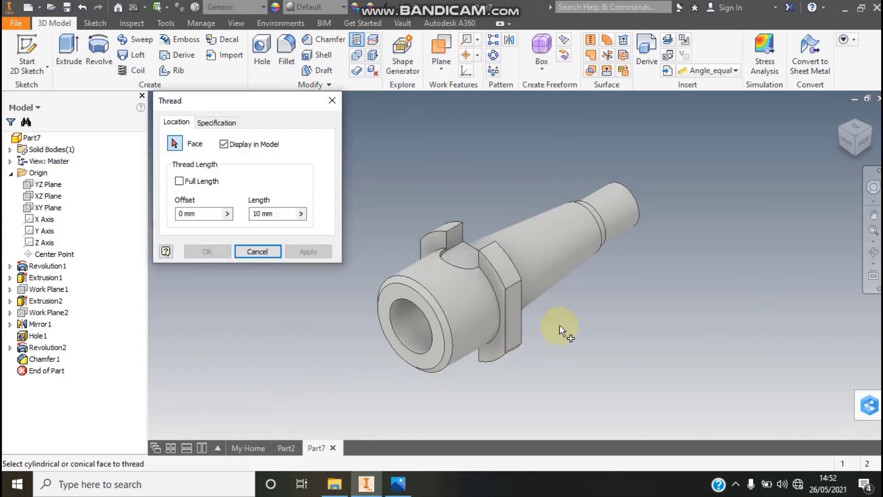
click(451, 305)
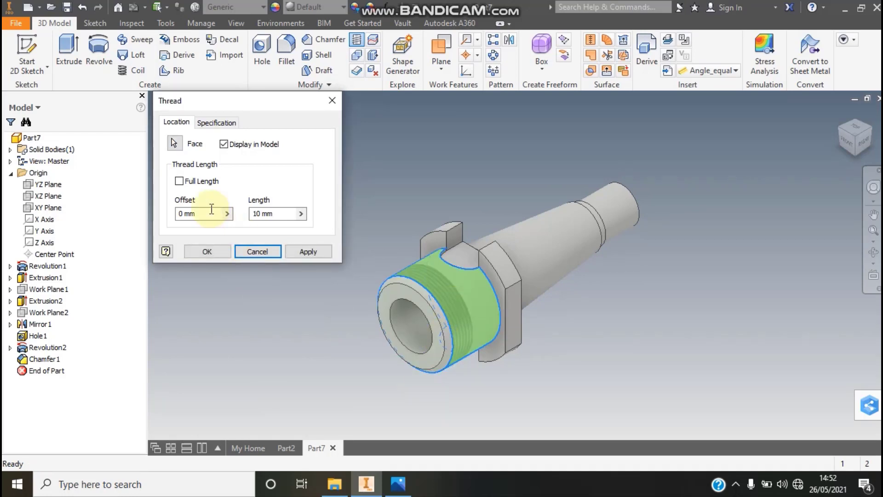
click(179, 181)
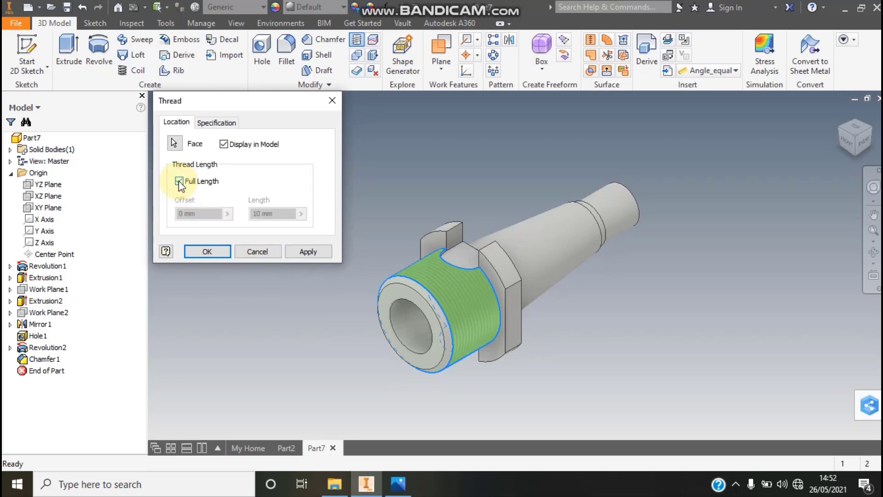
click(179, 181)
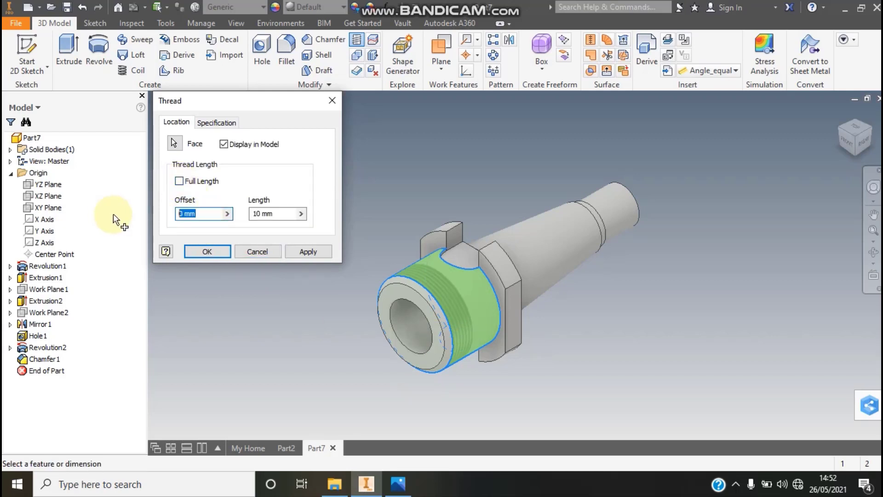
text(8)
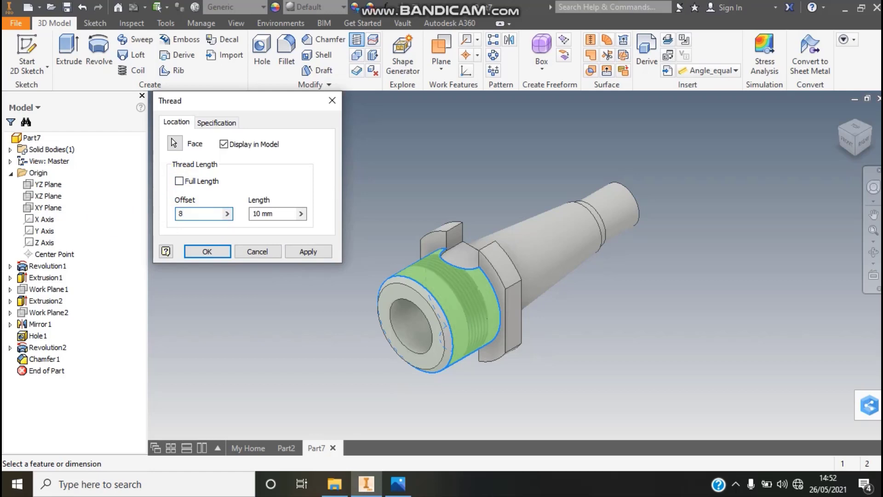
click(276, 216)
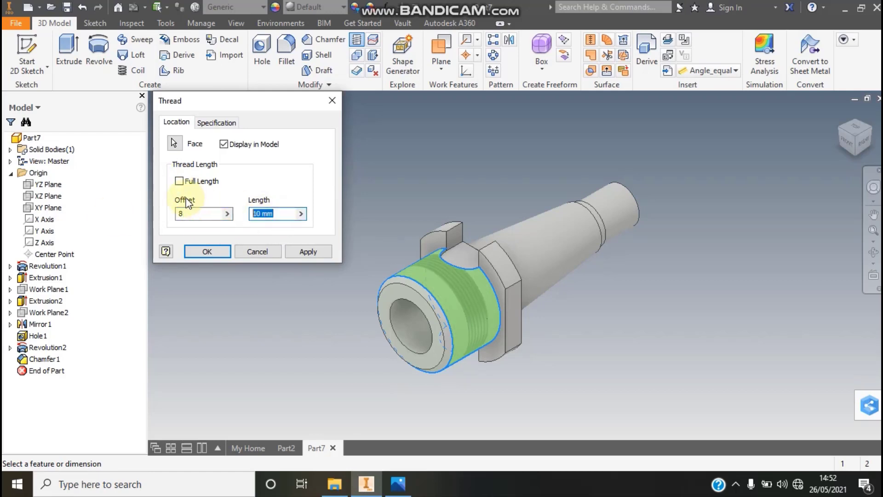
text(15)
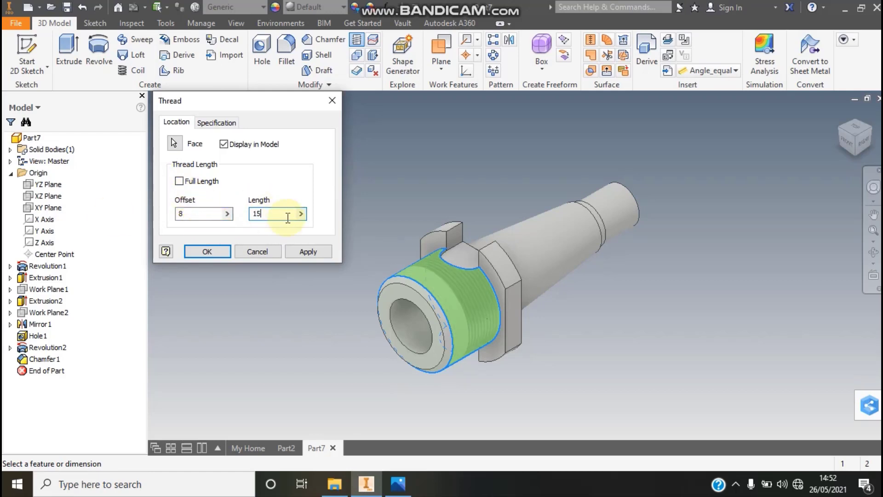
click(308, 253)
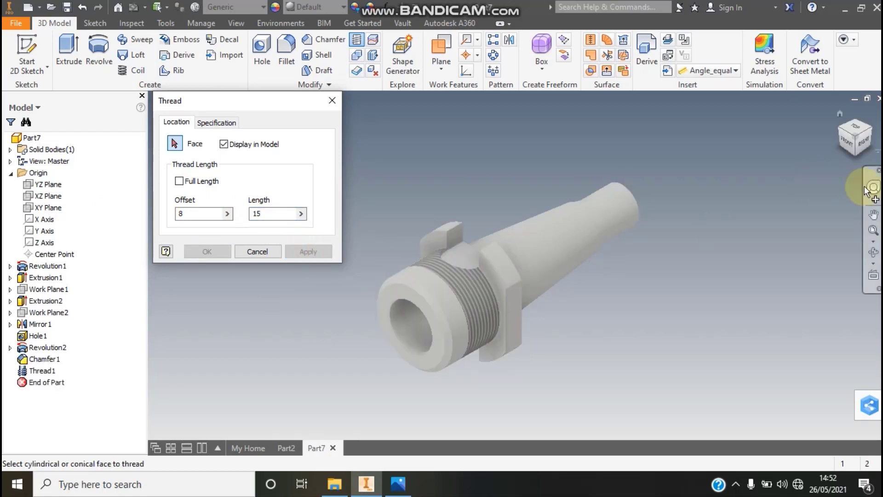
Step: Add a partial-length thread inside the hole at the arbor's small end with a 3 mm offset and a 12 mm length
click(873, 128)
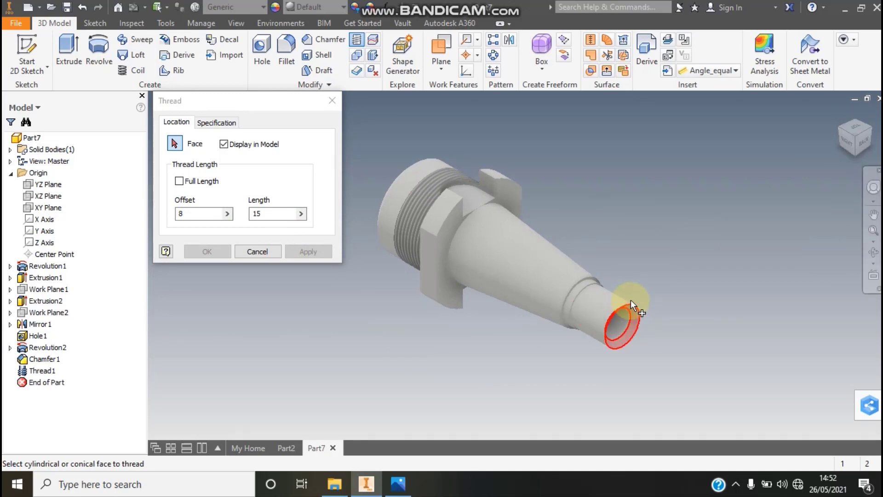
click(620, 326)
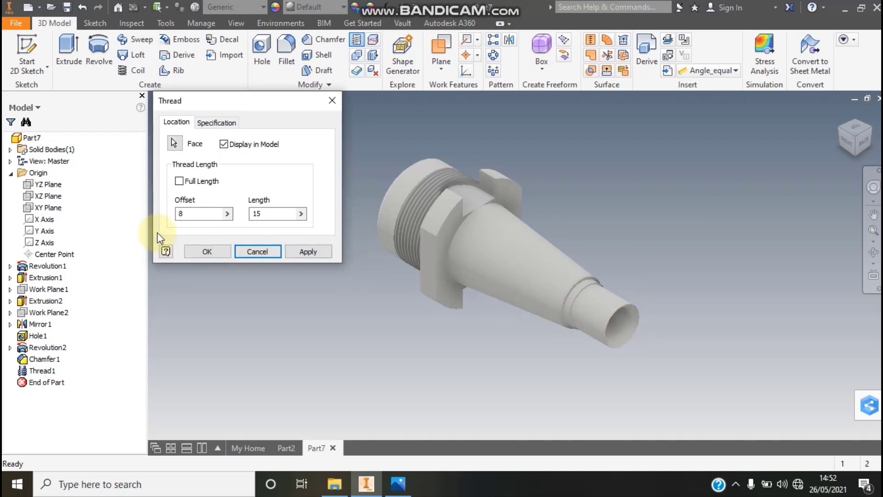
double_click(193, 213)
text(3)
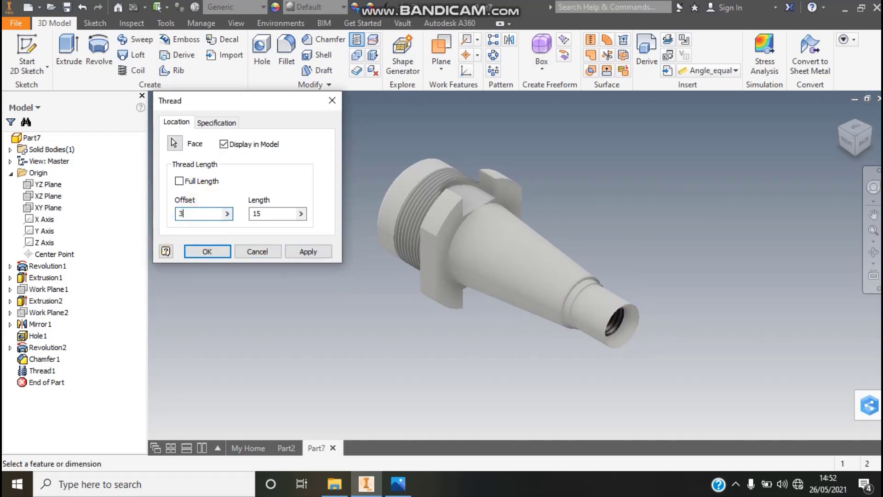
double_click(279, 214)
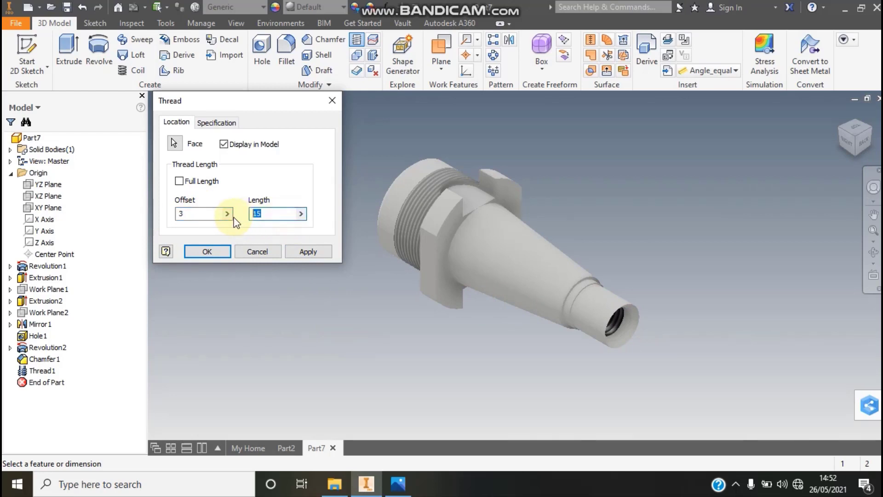
text(12)
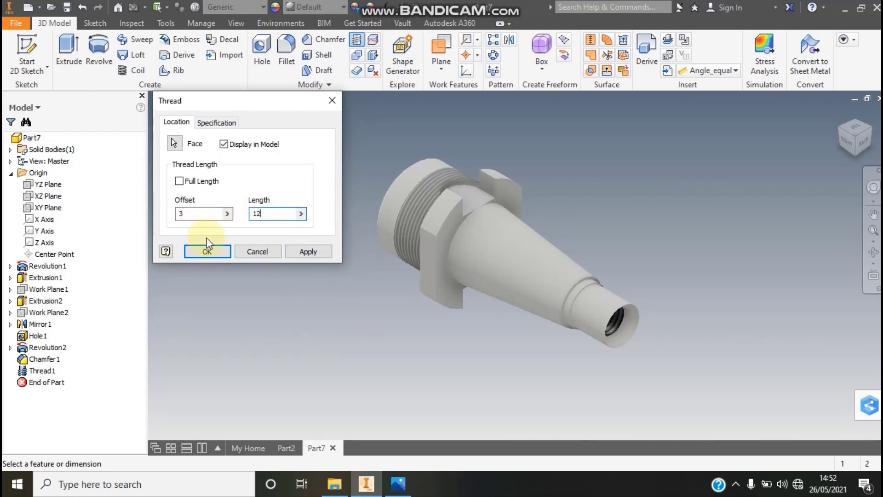
click(218, 250)
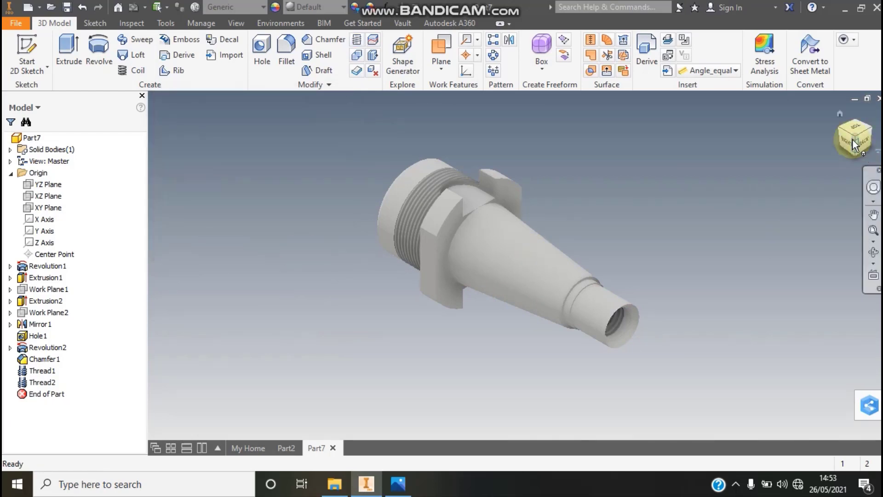
Step: Apply the Galvanized appearance to the whole arbor
click(838, 129)
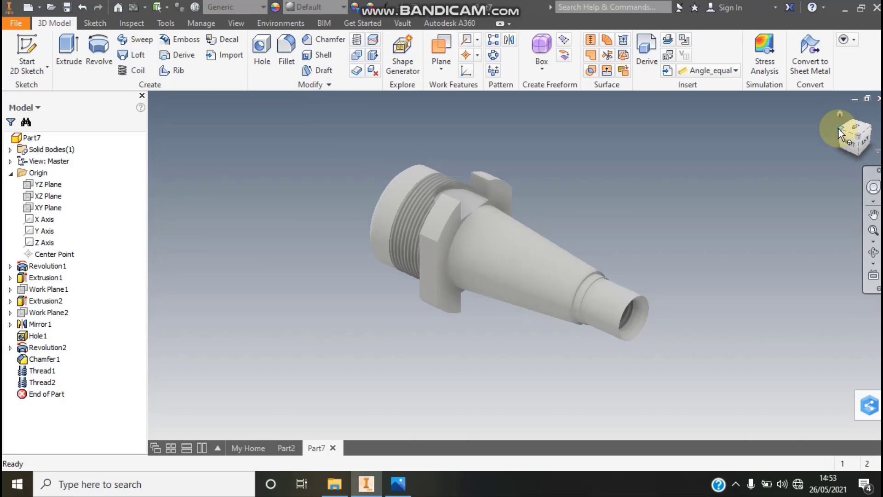
click(874, 230)
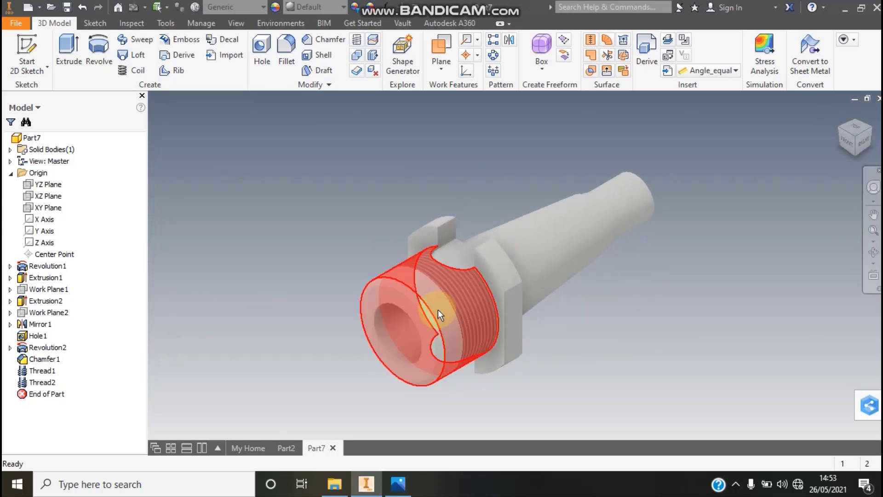
click(344, 8)
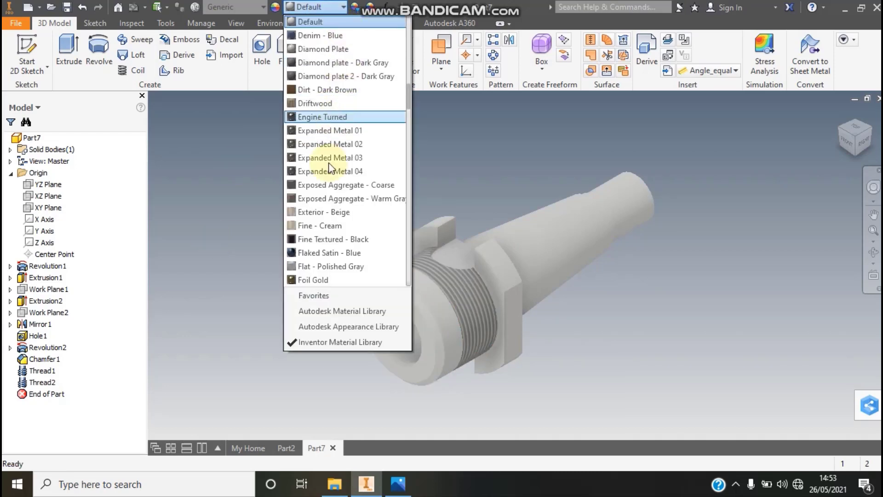
scroll(328, 198, down, 2)
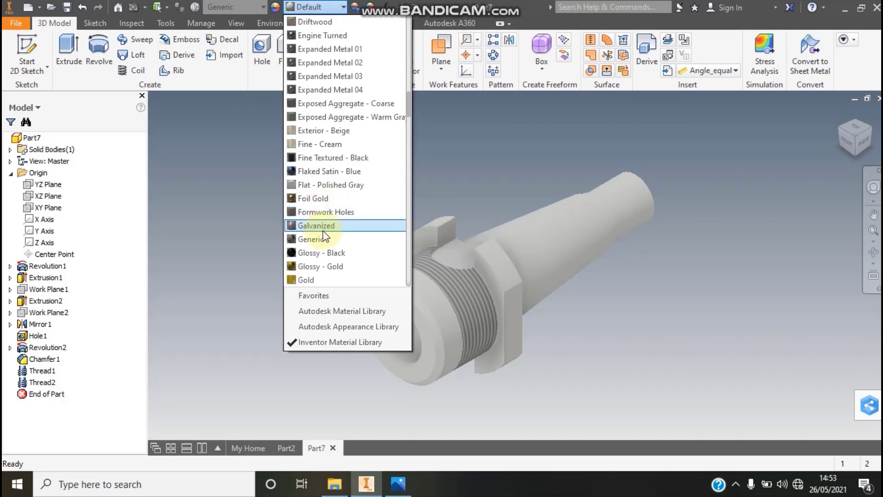
click(322, 229)
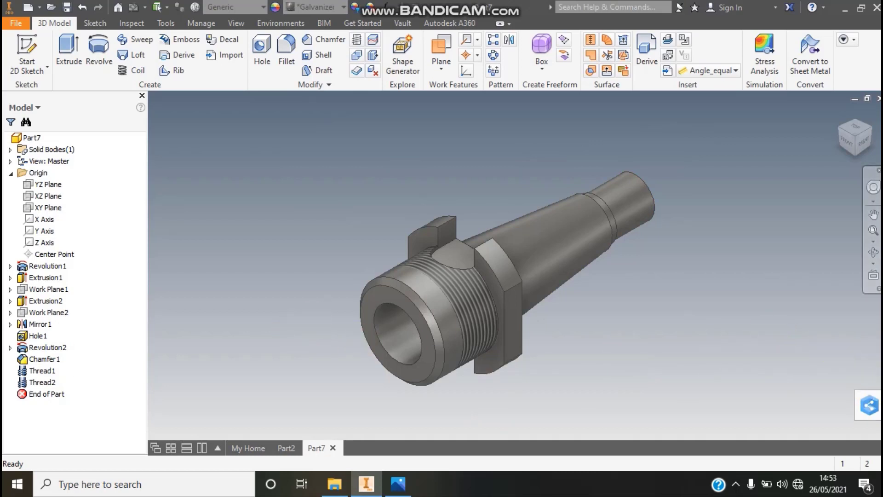
click(875, 252)
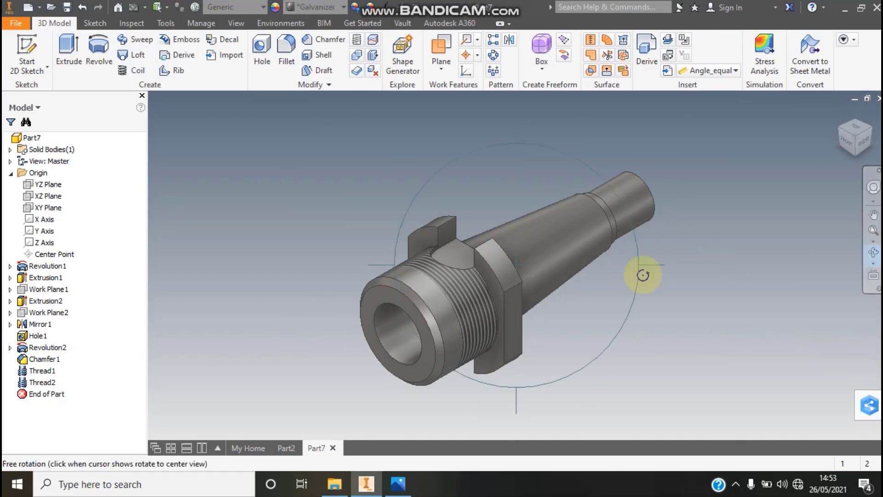
drag(516, 294, 373, 245)
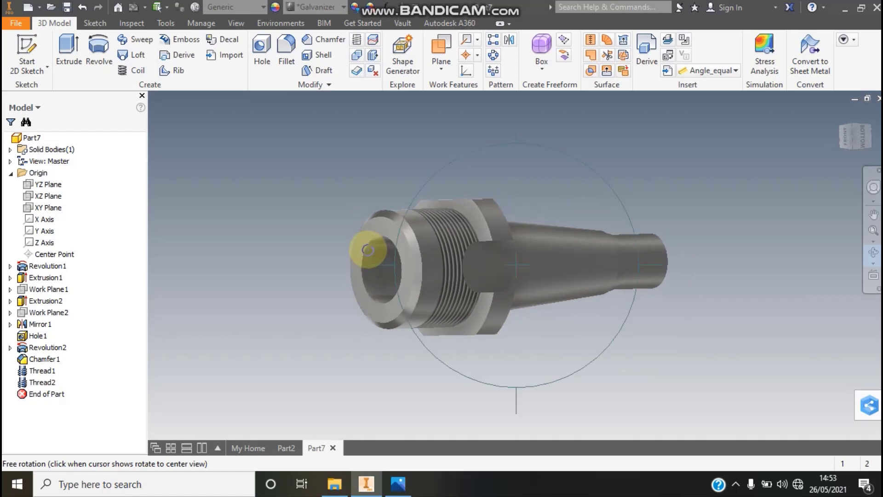